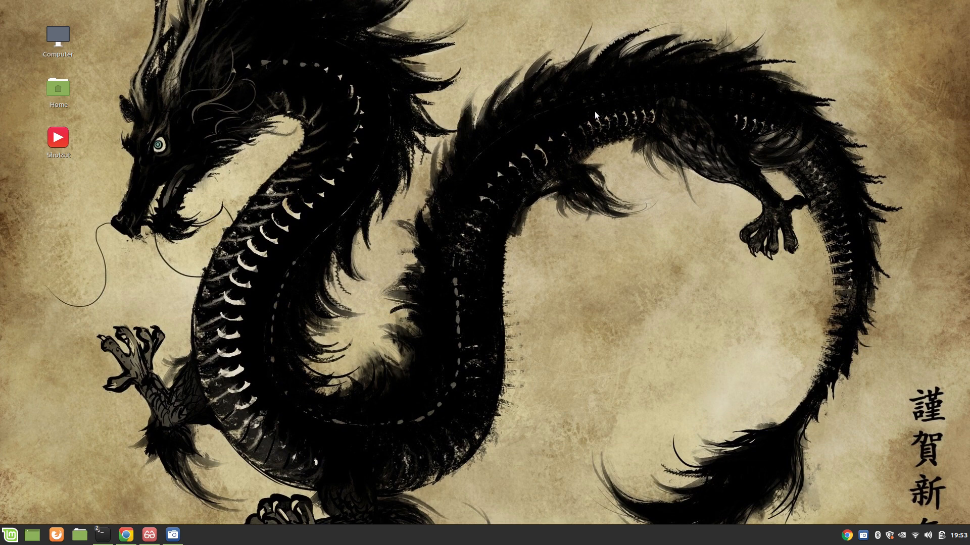
Read the EFS notes in EFS-Basics.pdf and switch to the EC2 console in Chrome.
click(150, 535)
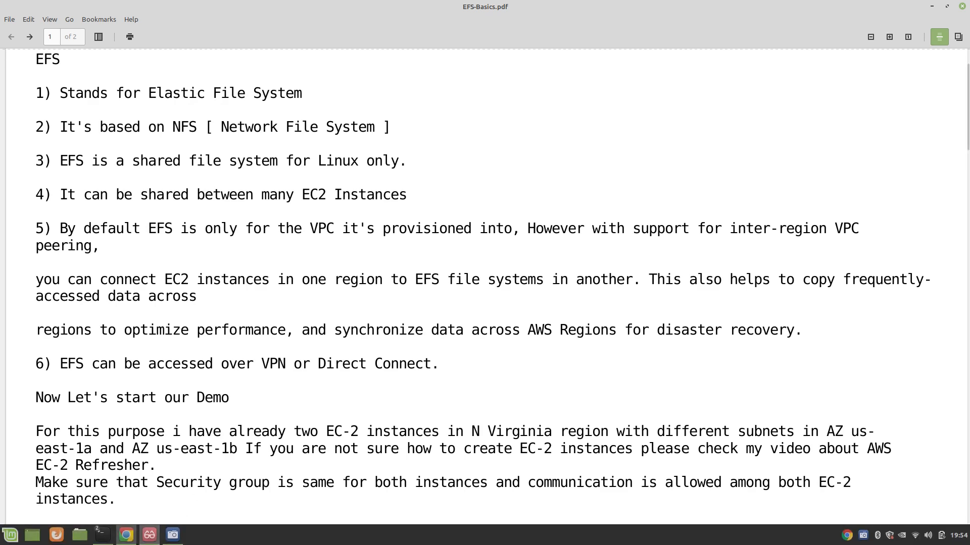
mouse_move(101, 543)
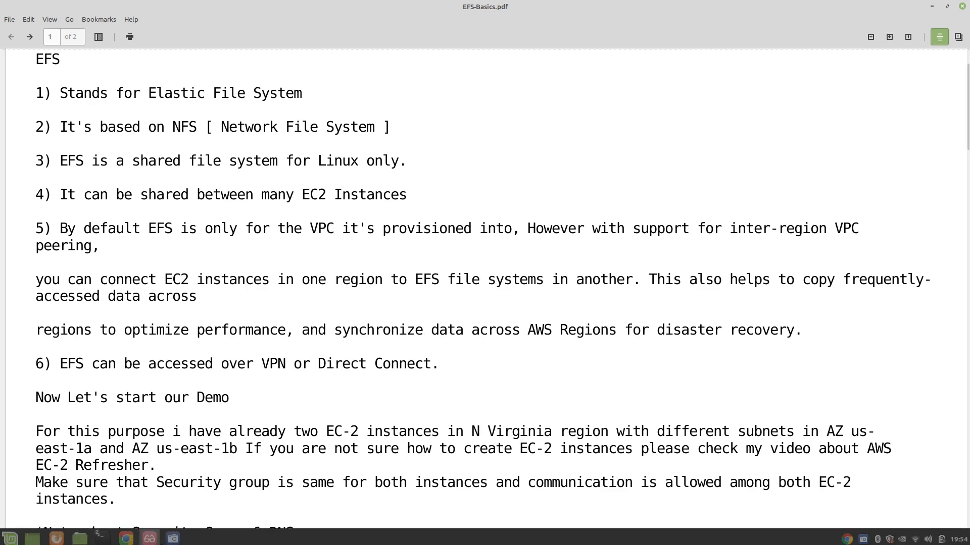
click(127, 537)
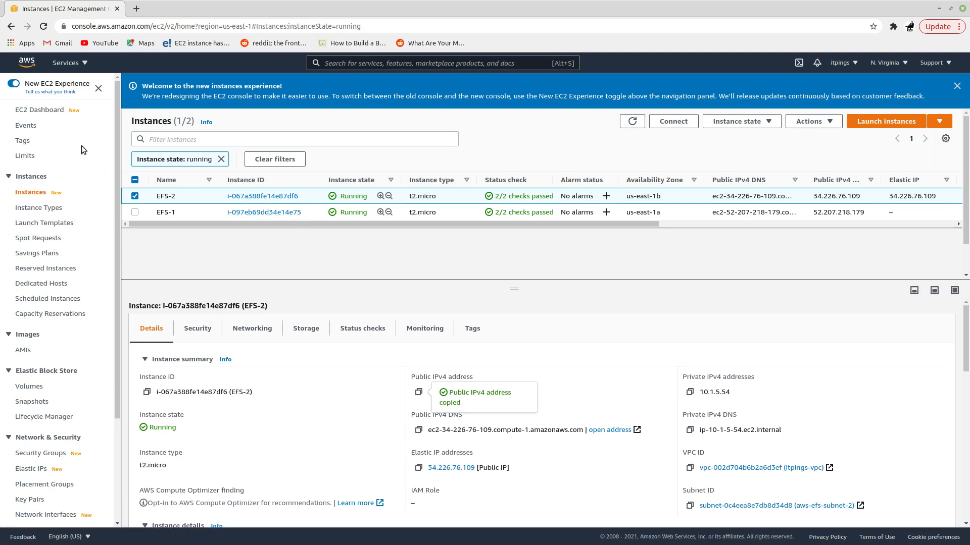
Open the VPC service's list of VPCs and examine the itpings-vpc details, including its DNS hostnames and DNS resolution settings.
click(84, 62)
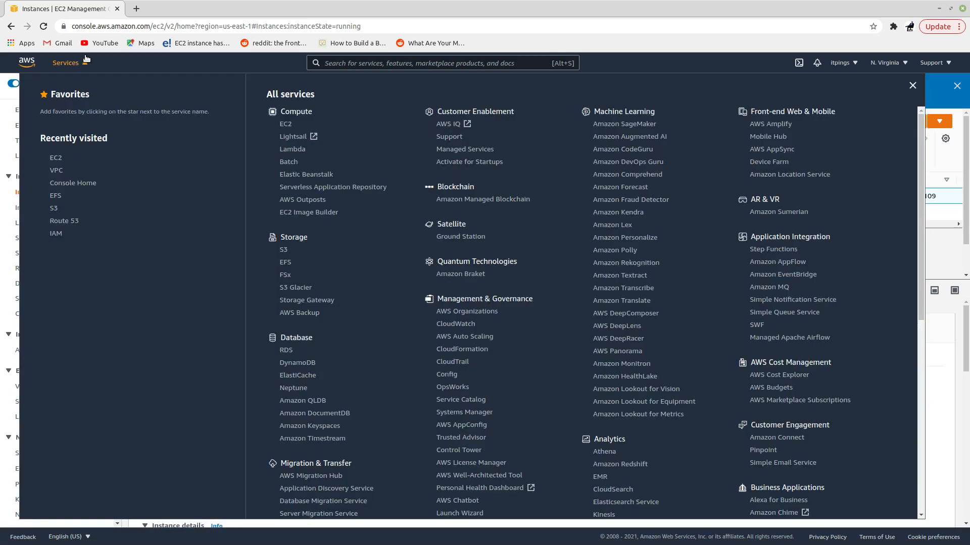
click(56, 171)
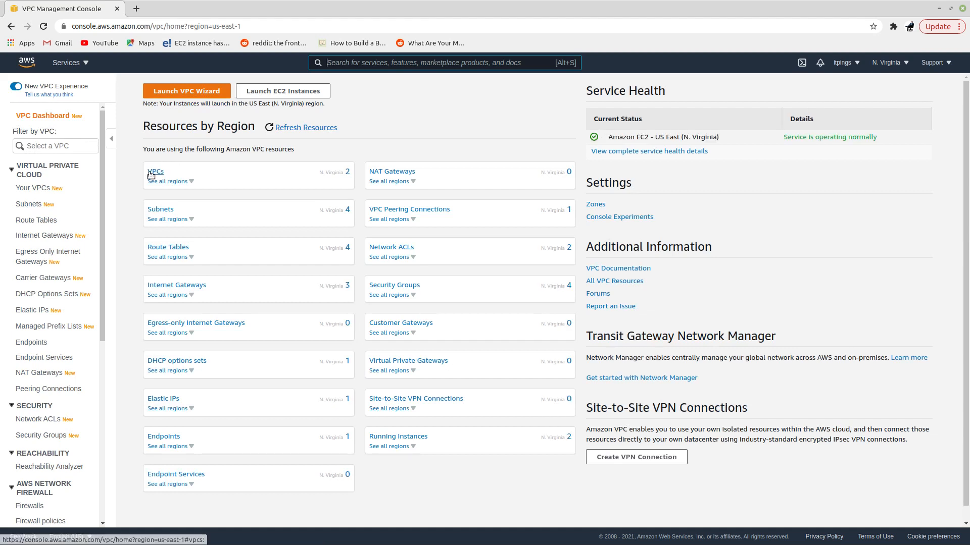
click(150, 173)
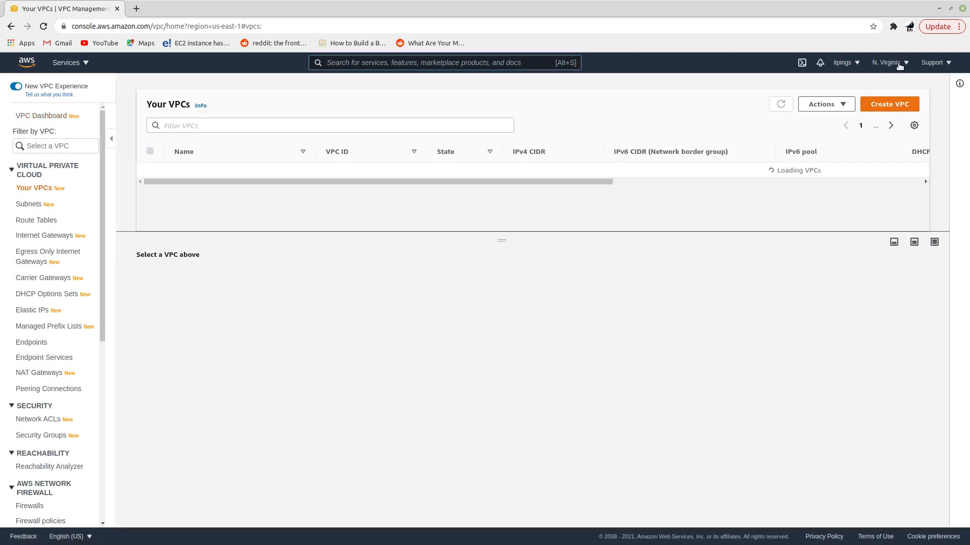
click(752, 186)
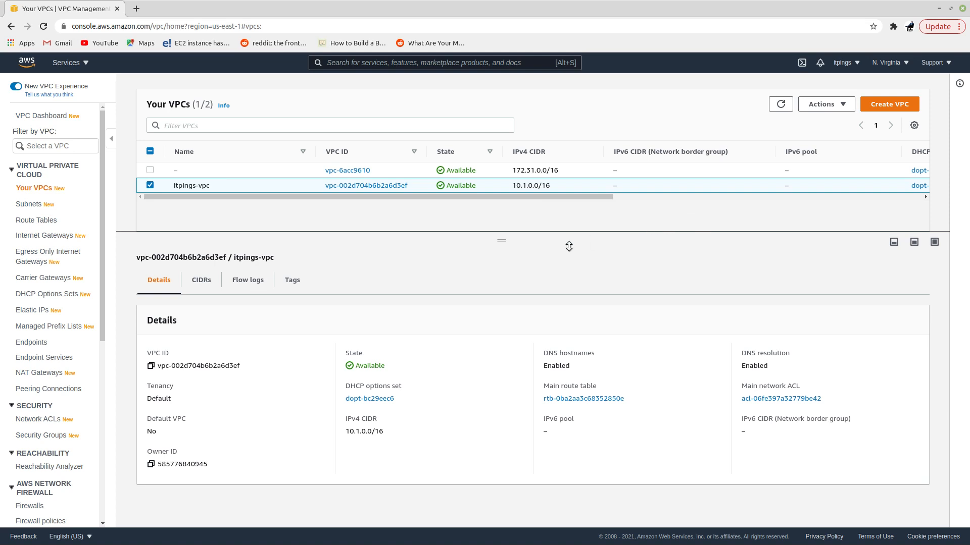
drag(575, 368, 716, 346)
click(716, 345)
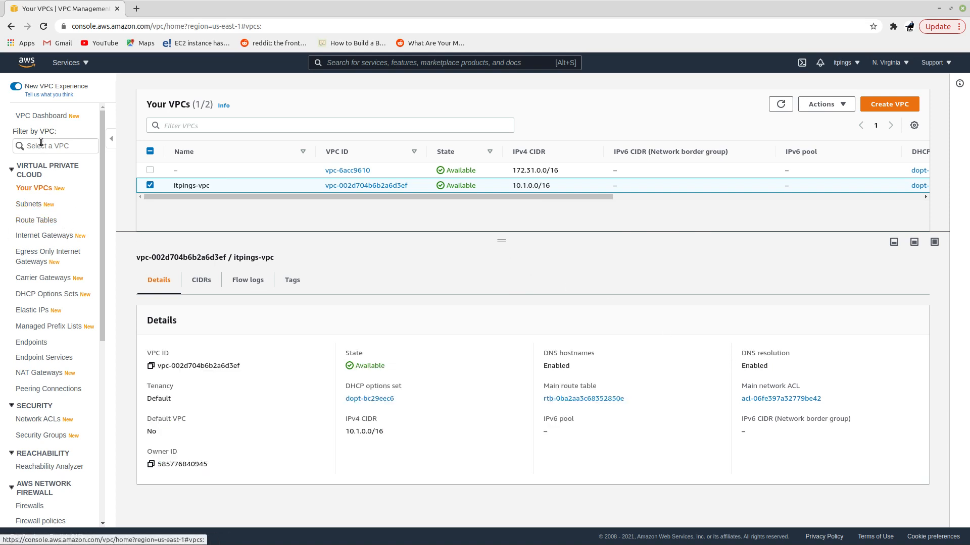
Open the running EC2 instances list and examine the availability zones of EFS-1 and EFS-2.
click(80, 63)
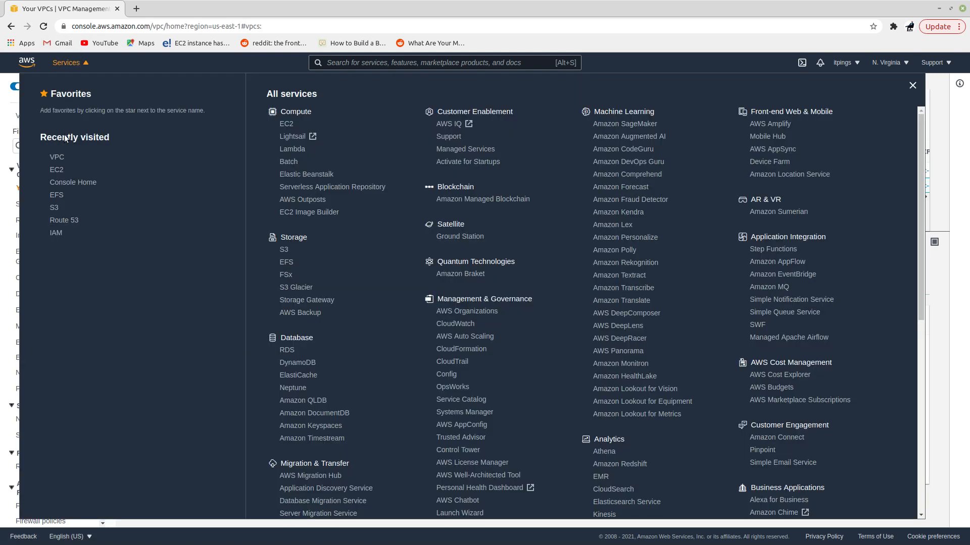
click(58, 170)
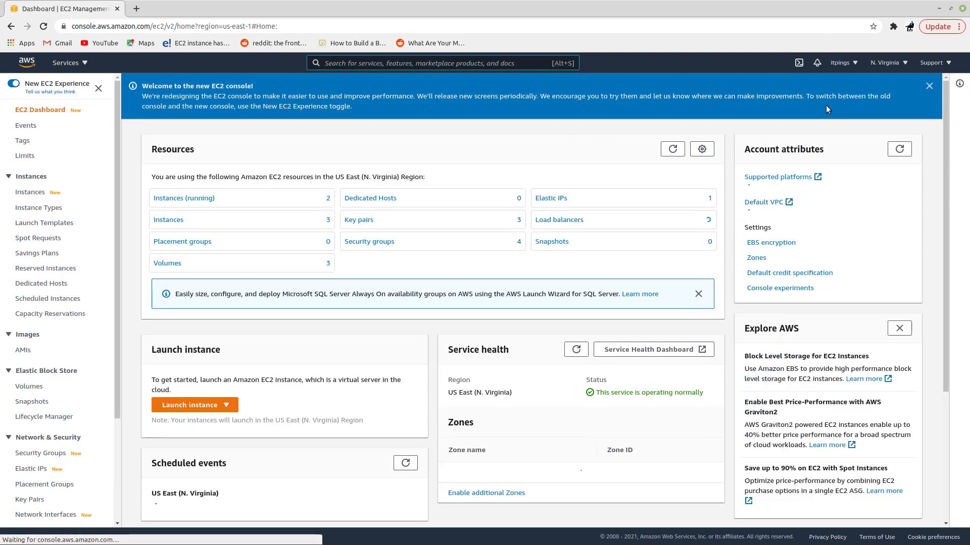
click(183, 199)
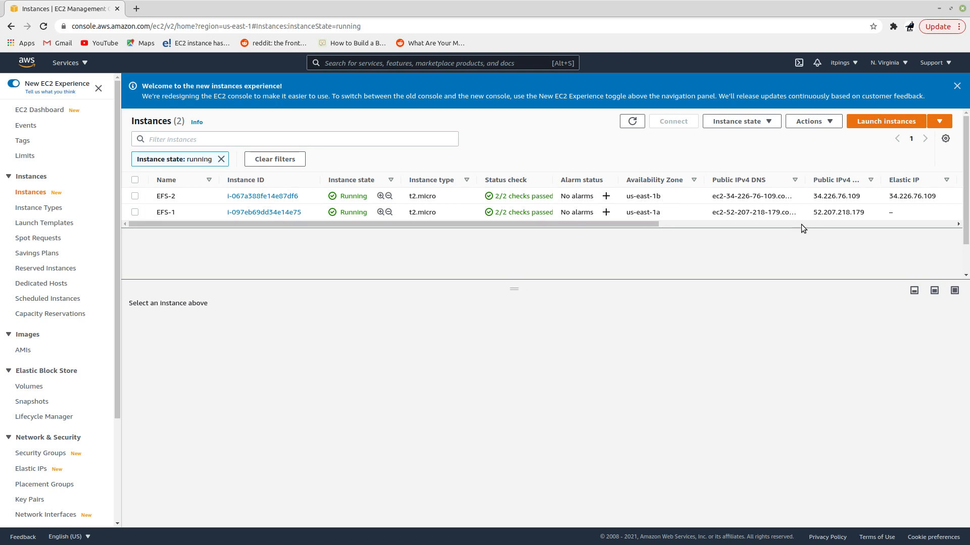
mouse_move(634, 224)
mouse_down()
mouse_move(928, 236)
mouse_move(431, 237)
mouse_move(155, 262)
mouse_up()
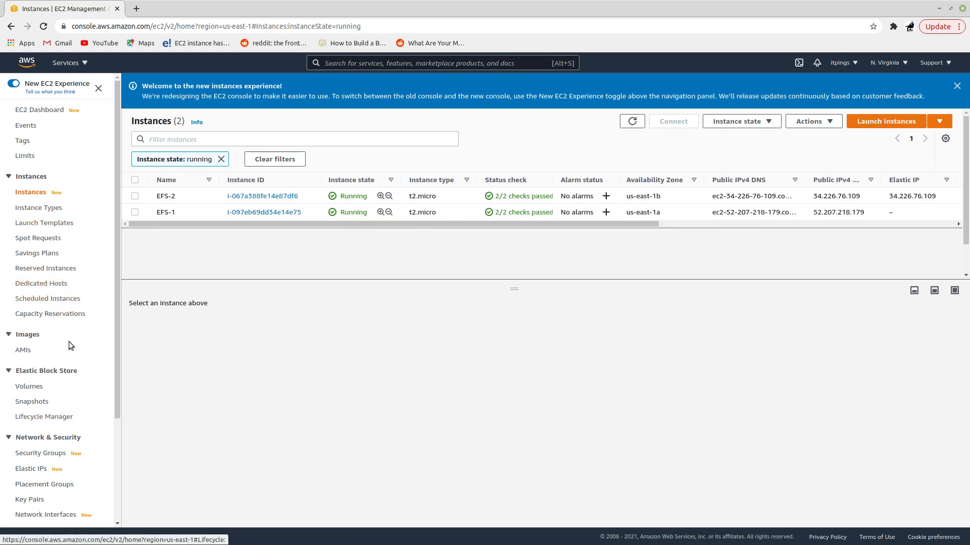
Search the AWS services for subnet and open the VPC Subnet feature to review the subnets.
click(76, 64)
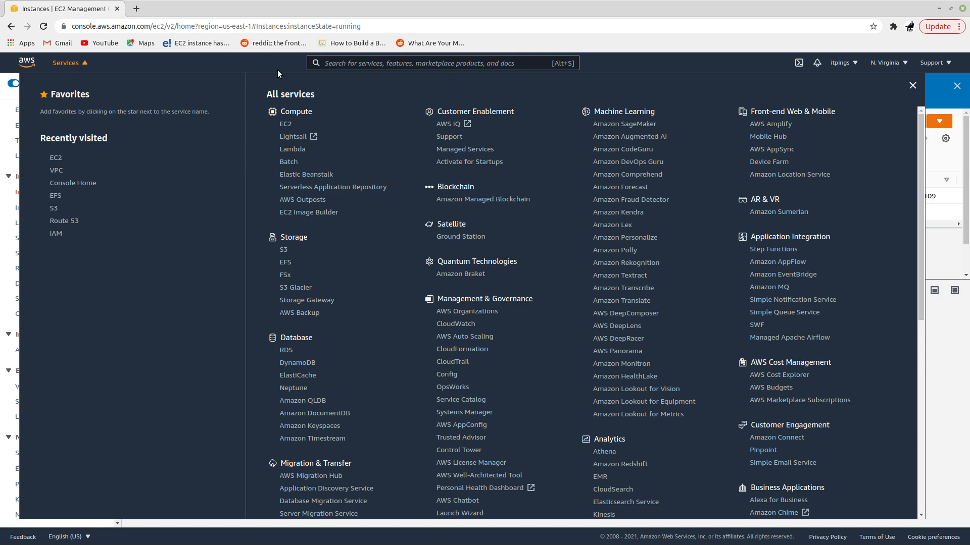
click(383, 61)
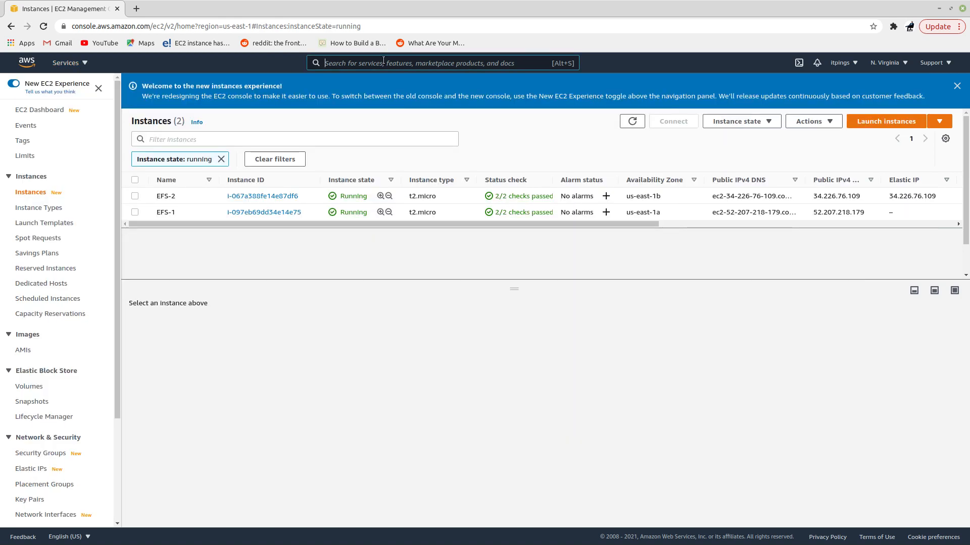
text(sub)
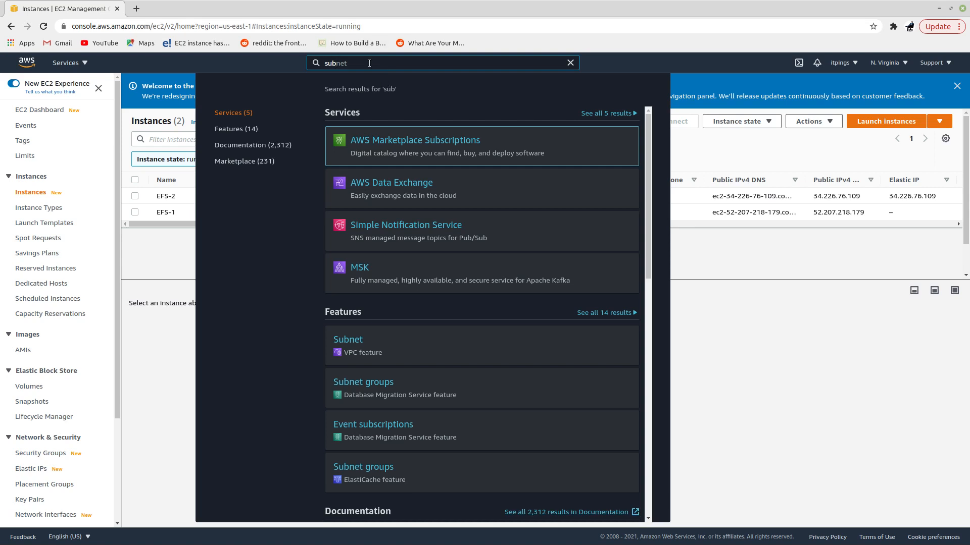
text(net)
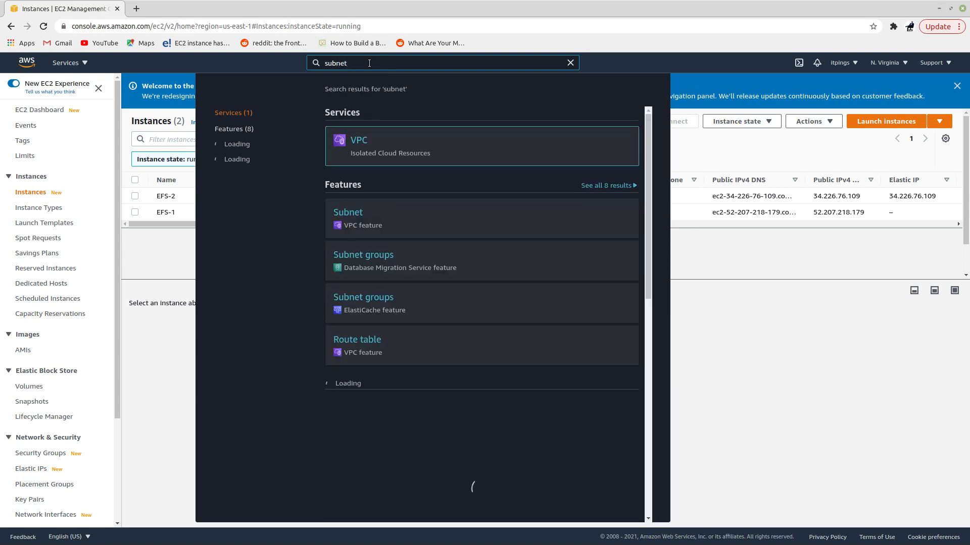
click(355, 215)
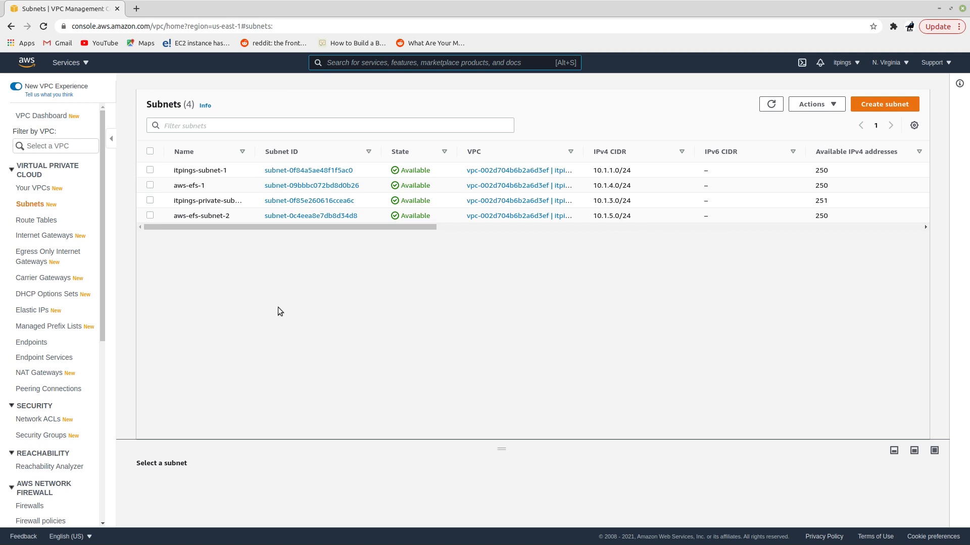
Examine the RT-EFS route table and its subnet associations, and view the VPC's internet gateways.
click(38, 220)
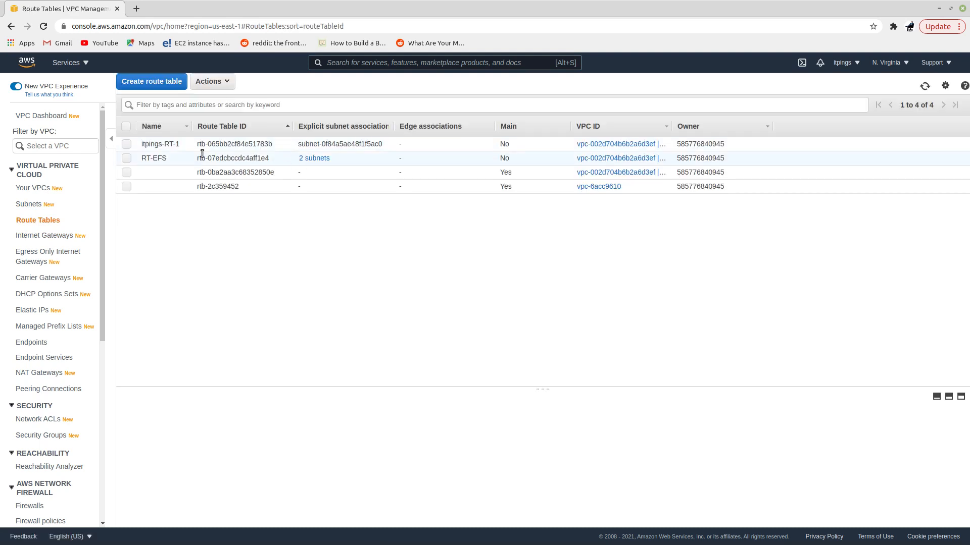
click(127, 158)
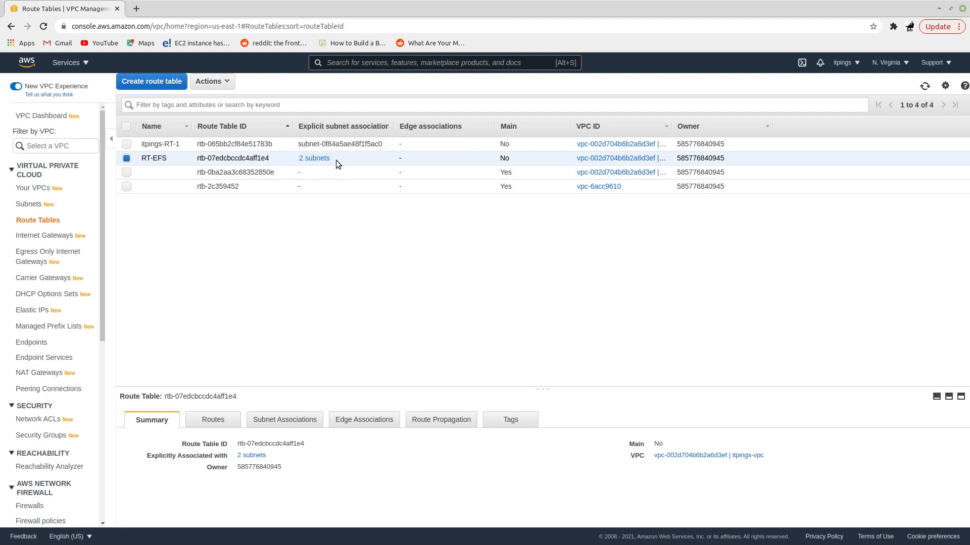
click(46, 235)
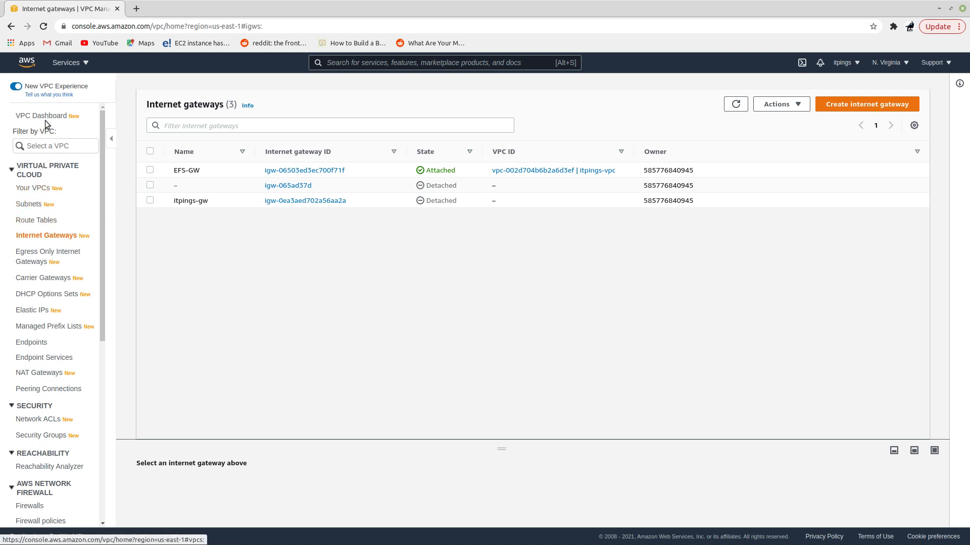
Return to the EC2 dashboard's running instances and enlarge the instance list area.
click(66, 62)
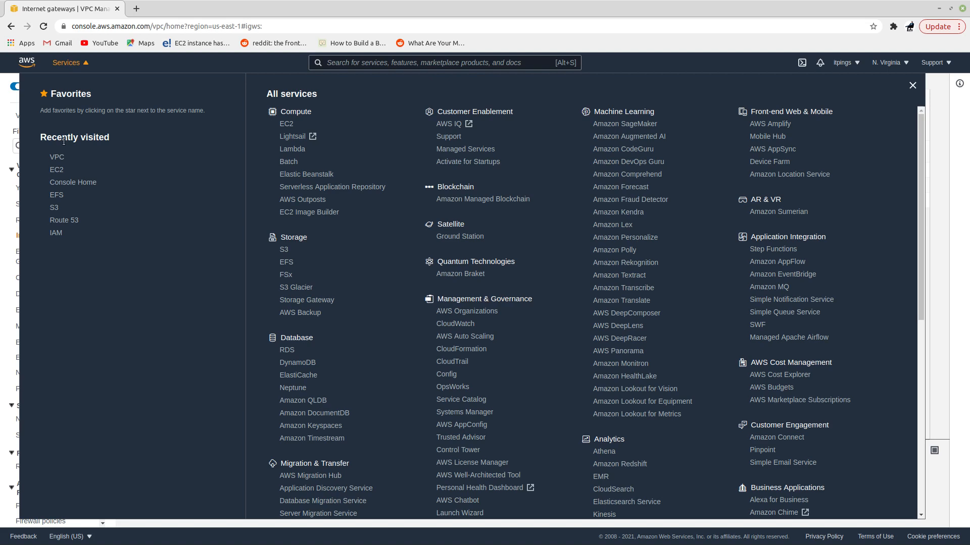
click(62, 168)
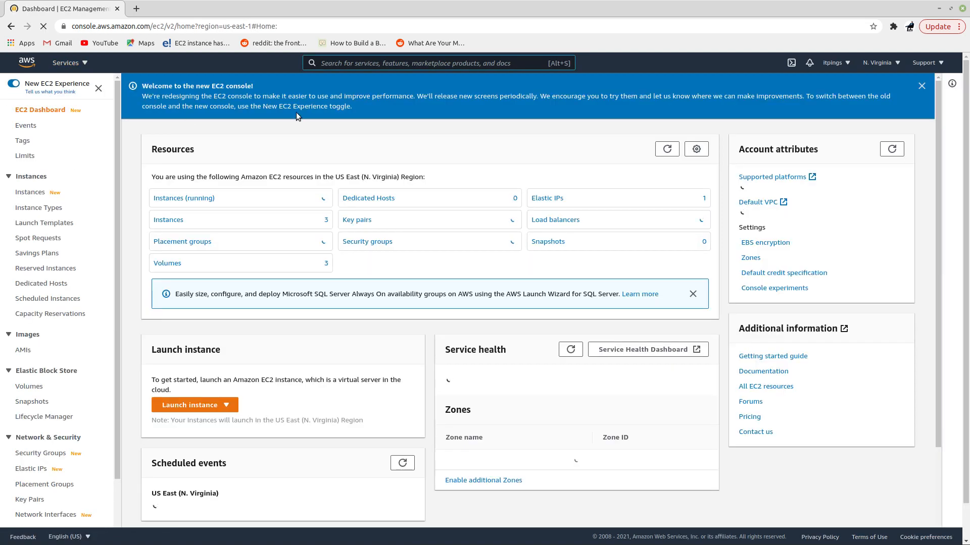
click(174, 198)
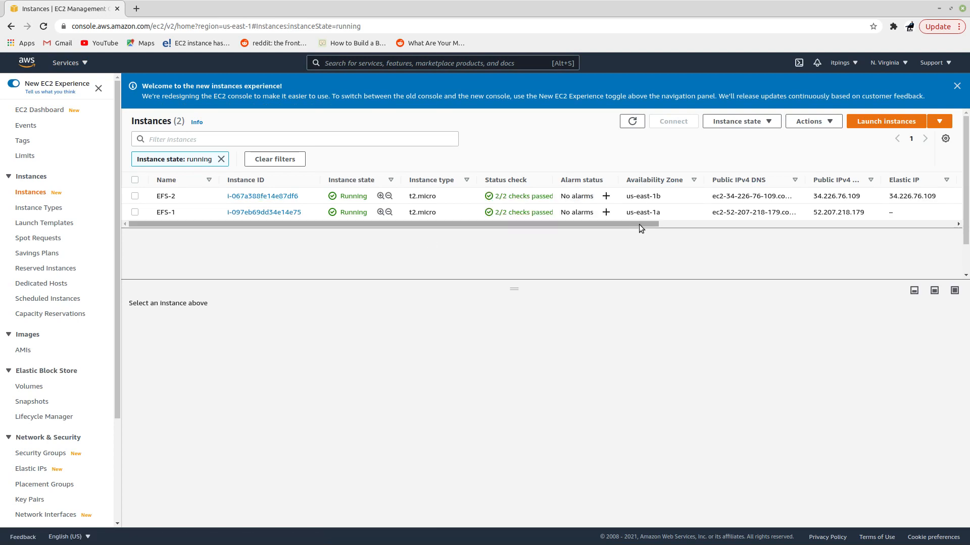
drag(633, 281, 636, 344)
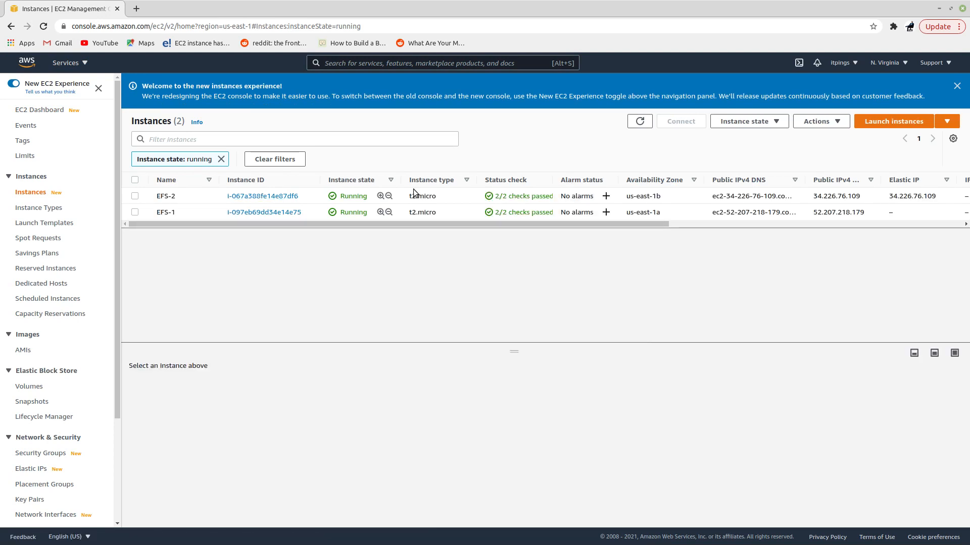
Select the EFS-1 instance, expand its instance summary, and examine its public IPv4 DNS and private IPv4 address.
click(133, 212)
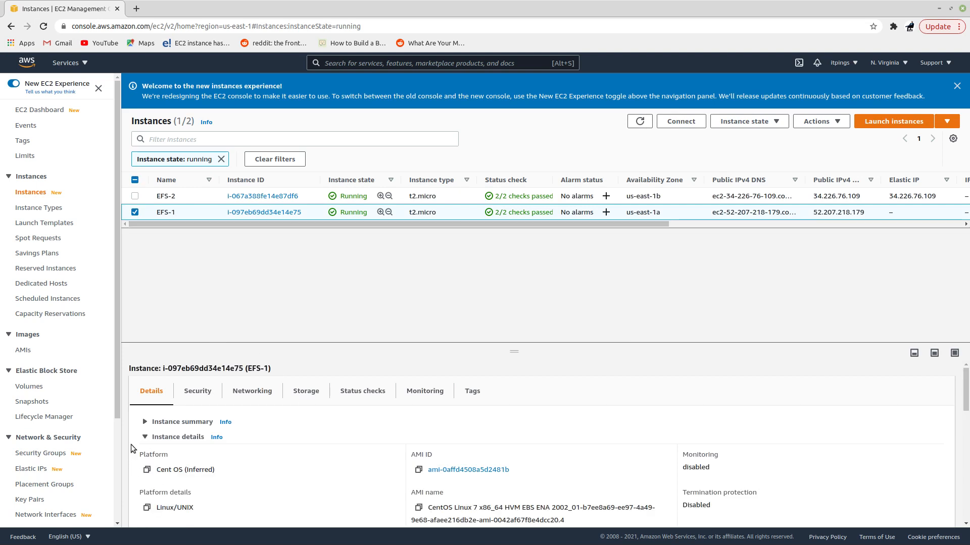
click(146, 423)
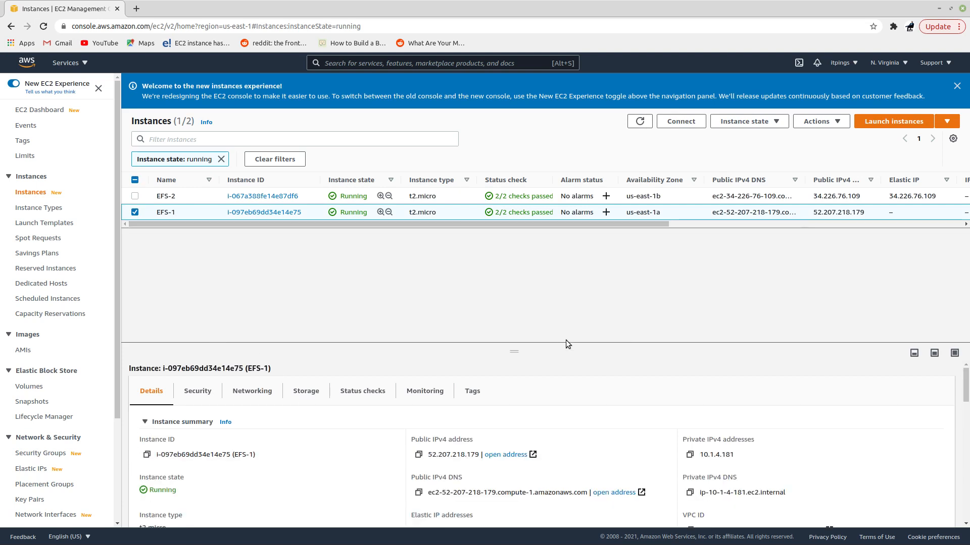
drag(522, 344, 521, 270)
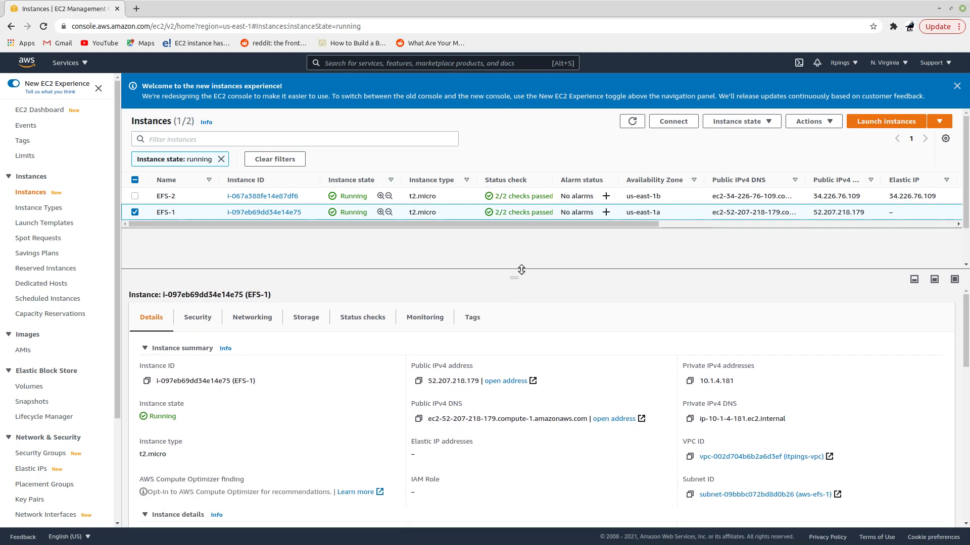
drag(428, 422, 576, 420)
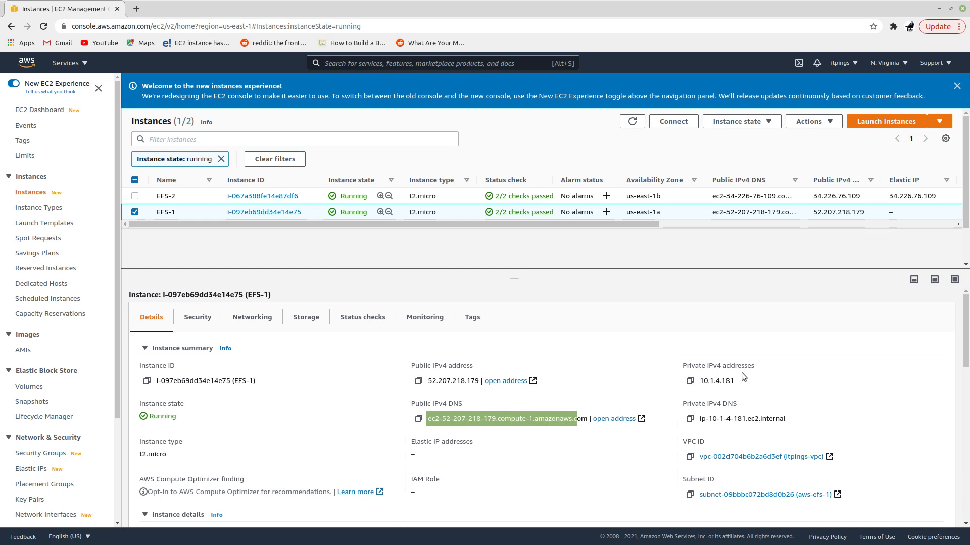
drag(736, 380, 704, 382)
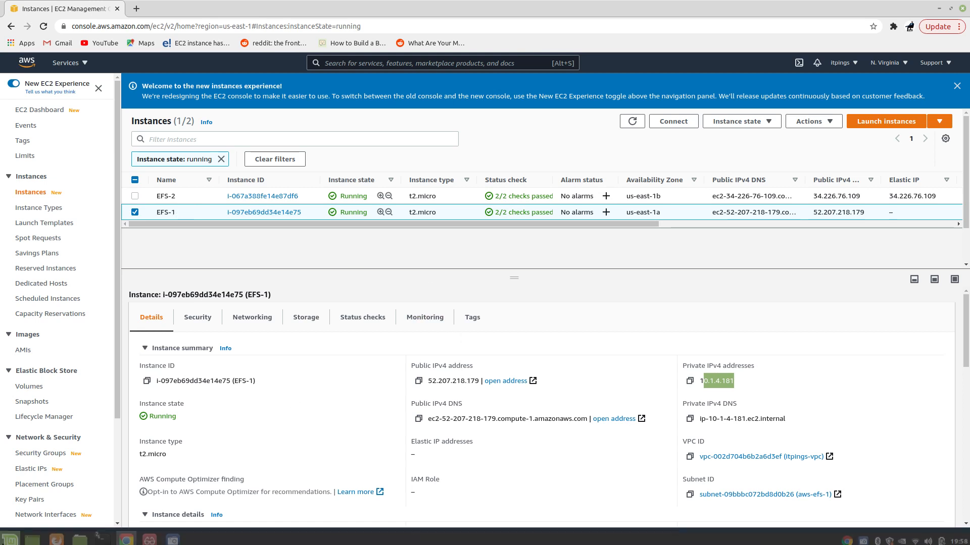
Switch to the terminal session on ip-10-1-5-54 and check its operating system with cat /etc/os-release.
mouse_move(103, 534)
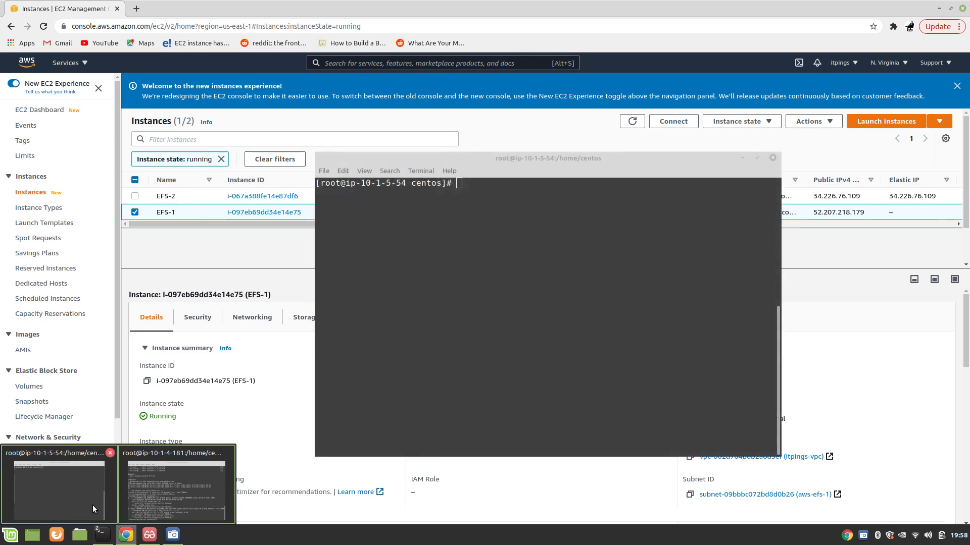
click(93, 505)
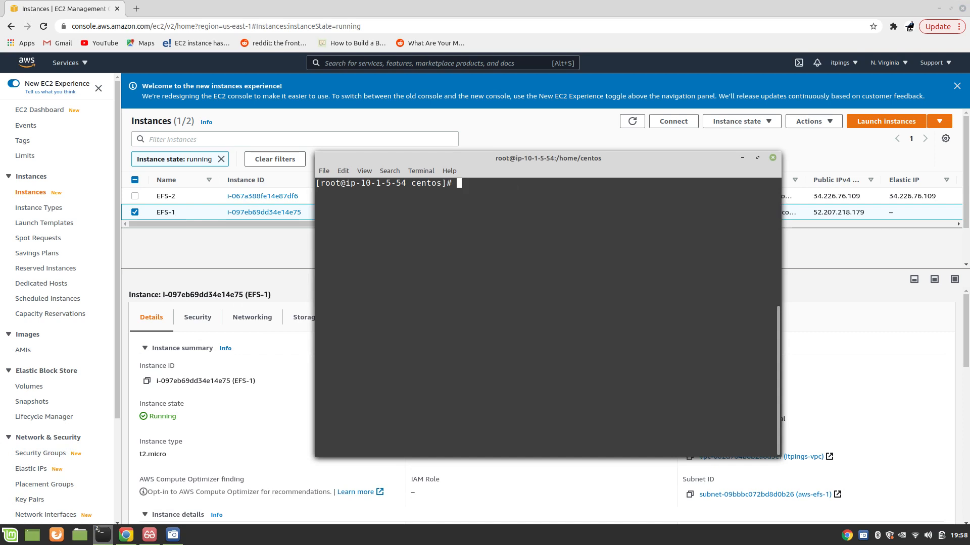
key(Return)
key(Return)
key(Return)
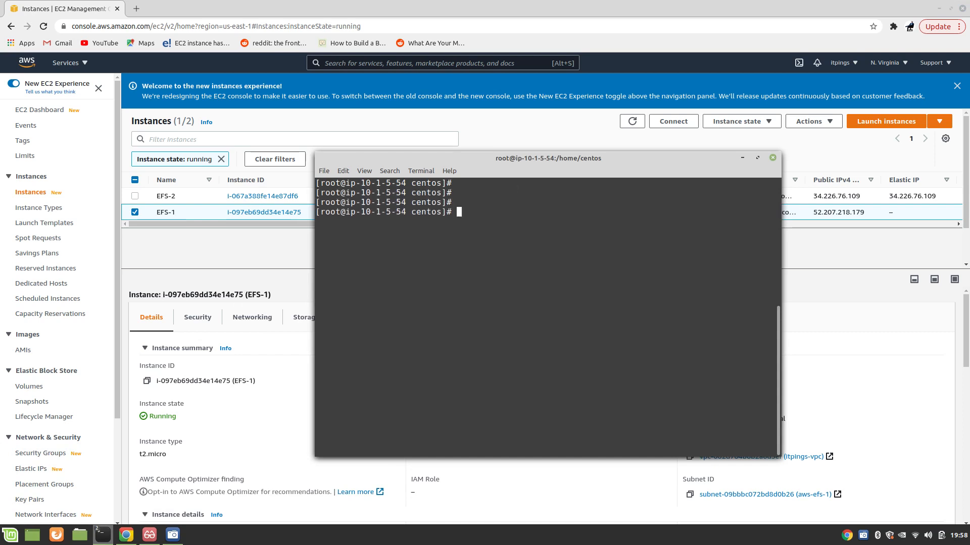
text(cat /etc/os-release)
key(Return)
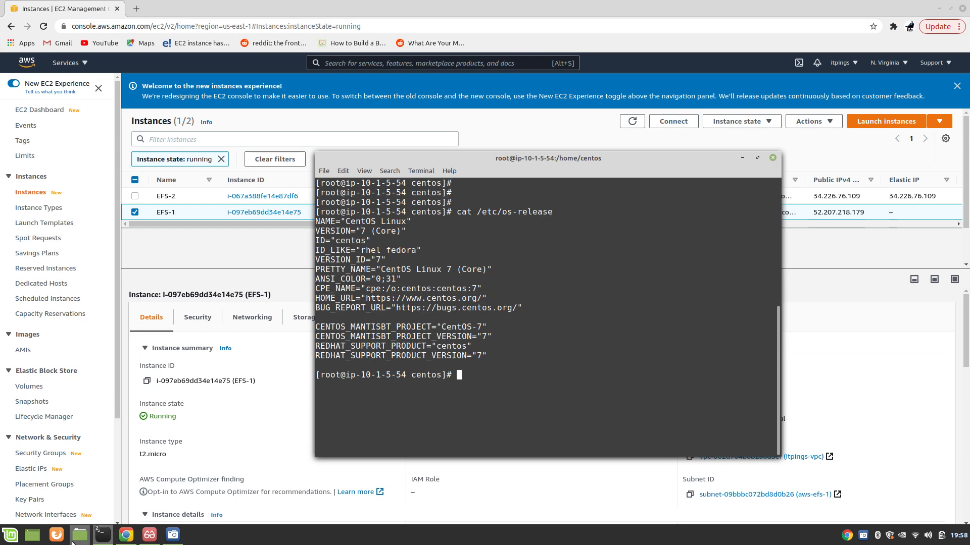
Switch to the terminal session on ip-10-1-4-181 and bring up a fresh root prompt.
mouse_move(103, 534)
click(177, 485)
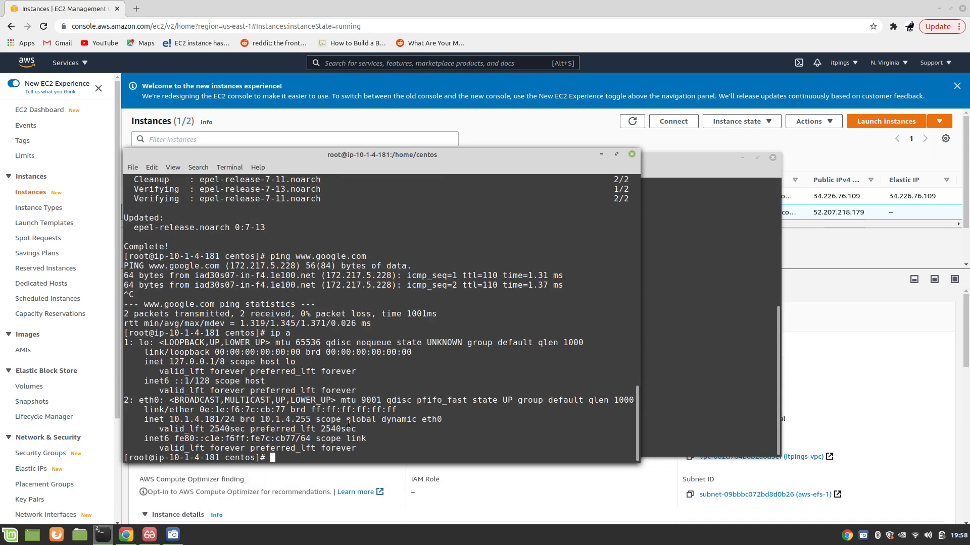
key(Return)
key(Return)
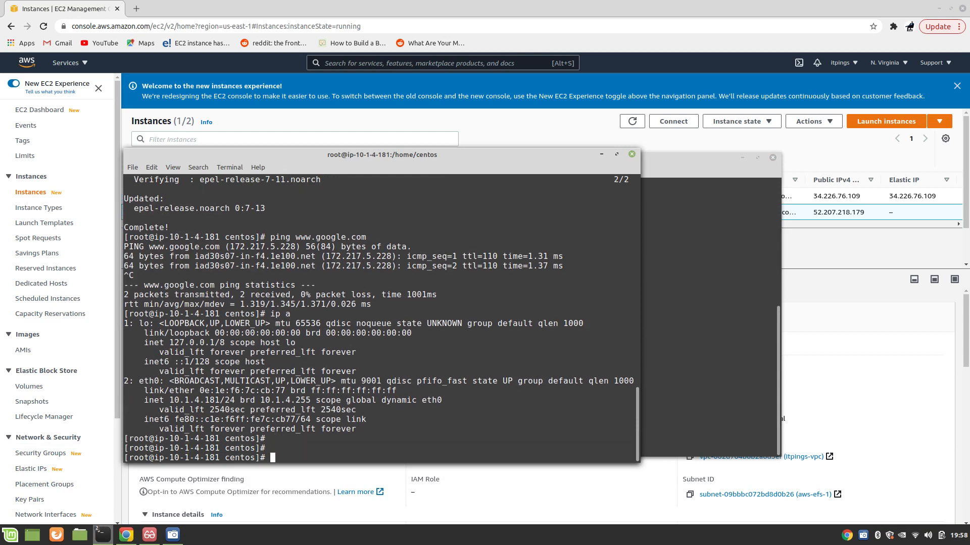
Clear the ip-10-1-4-181 terminal and check its operating system with cat /etc/os-release.
text(clear)
key(Return)
text(cat )
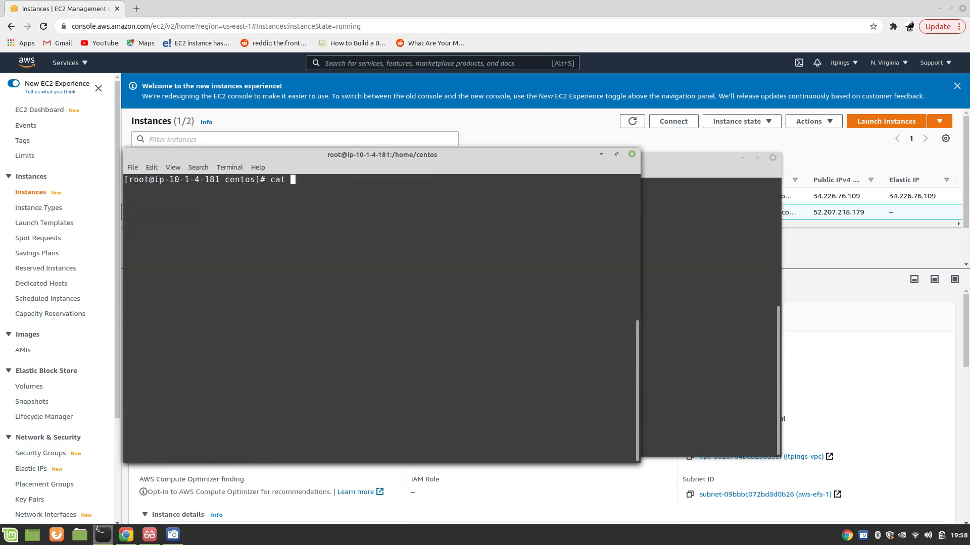
text(/etc/os-release .)
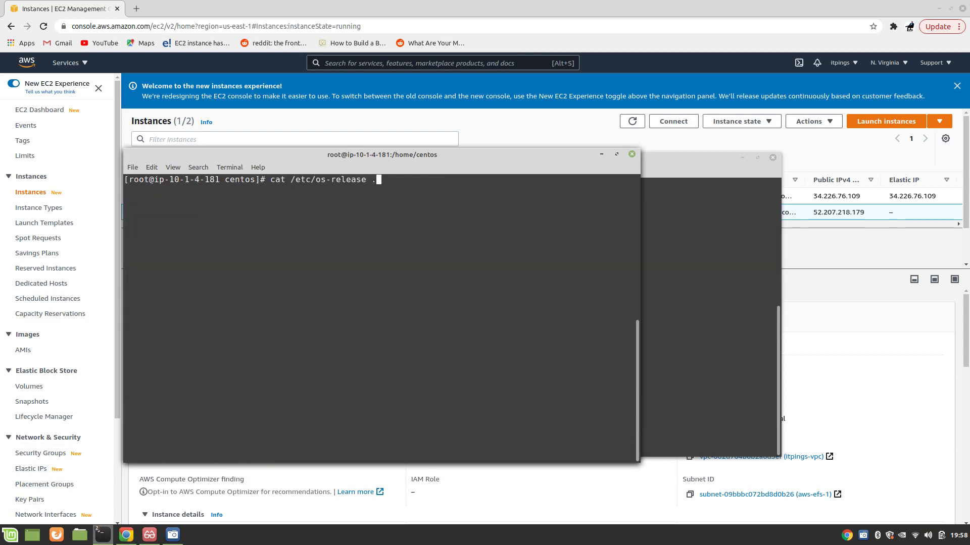
key(Return)
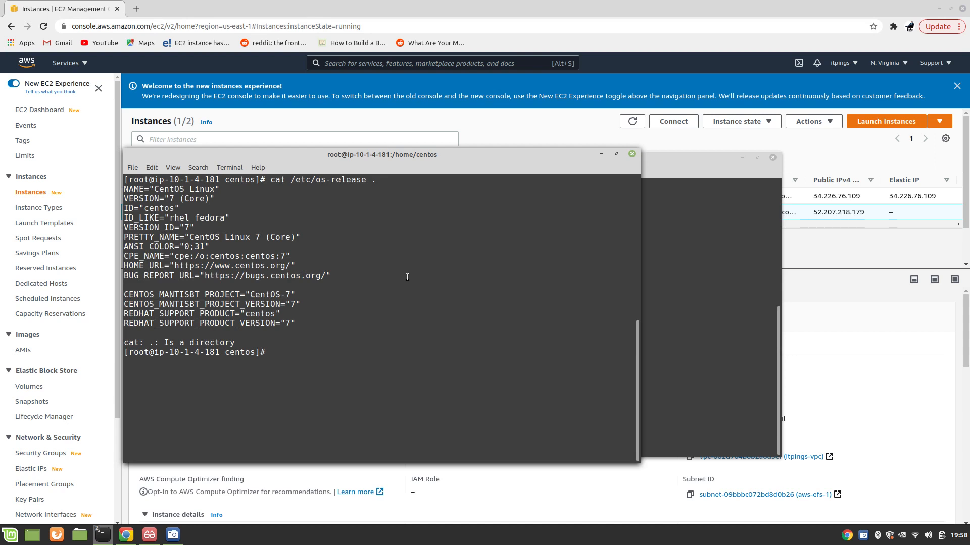
Update all packages on ip-10-1-4-181 with yum -y update and clear the terminal.
text(yum -y update)
key(Return)
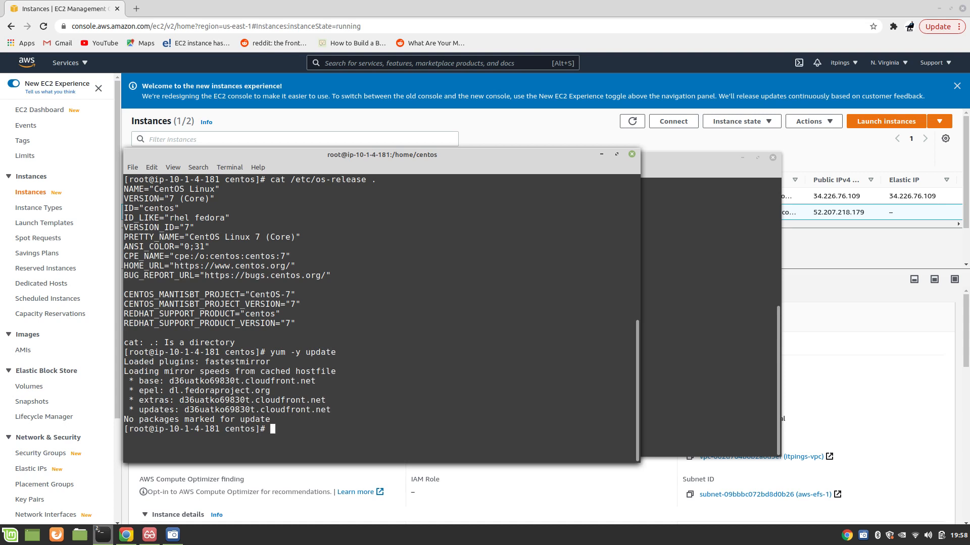
key(ctrl+l)
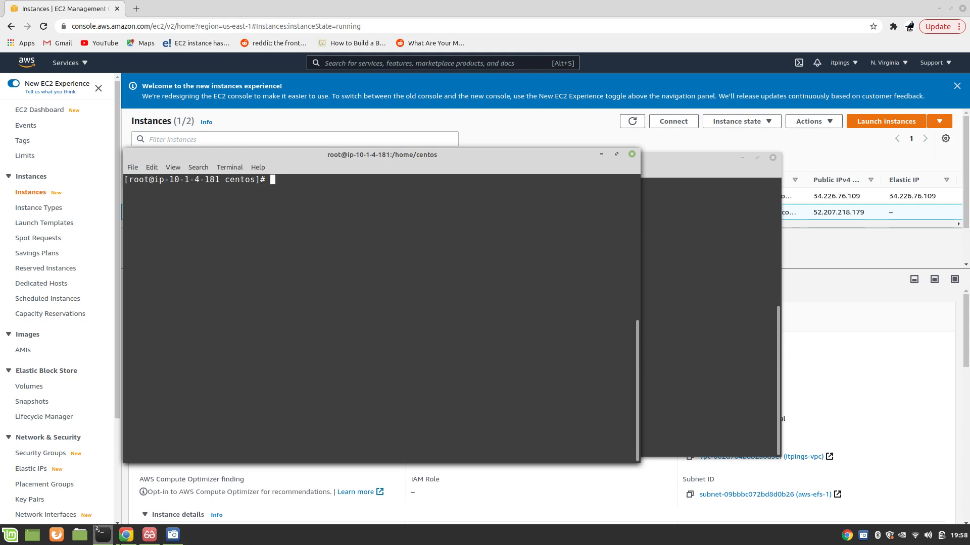
Switch to the EFS-Basics.pdf notes and read the demo prerequisites about the two EC2 instances in N Virginia.
click(149, 534)
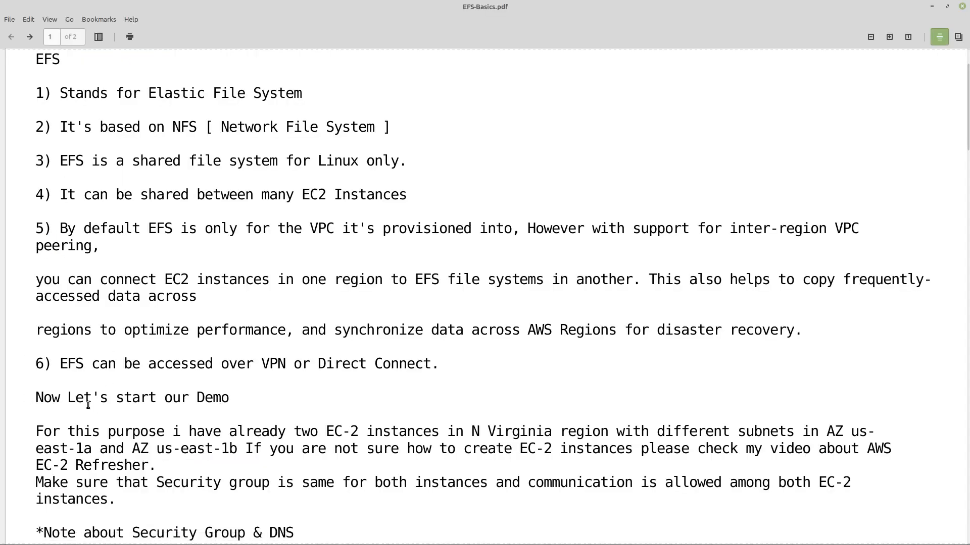
scroll(180, 425, down, 4)
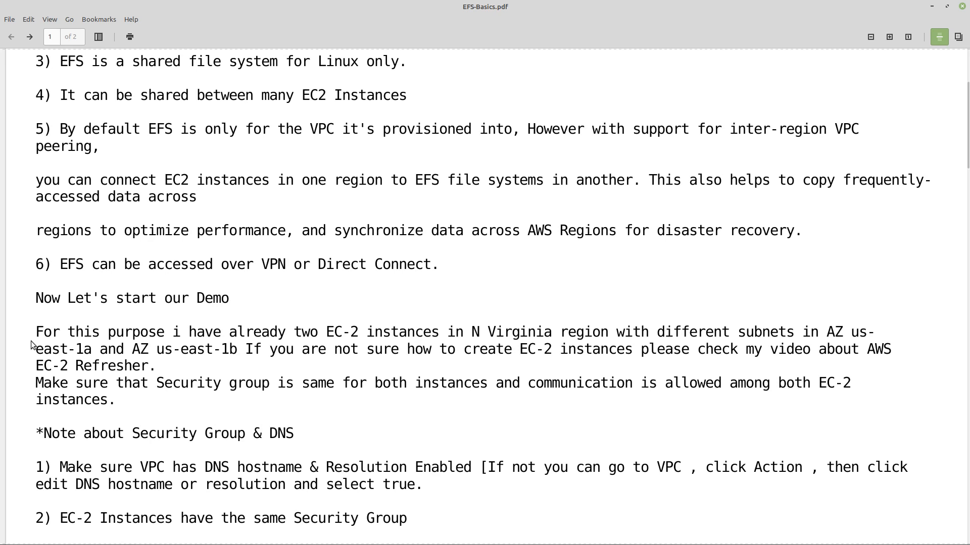
drag(336, 333, 544, 334)
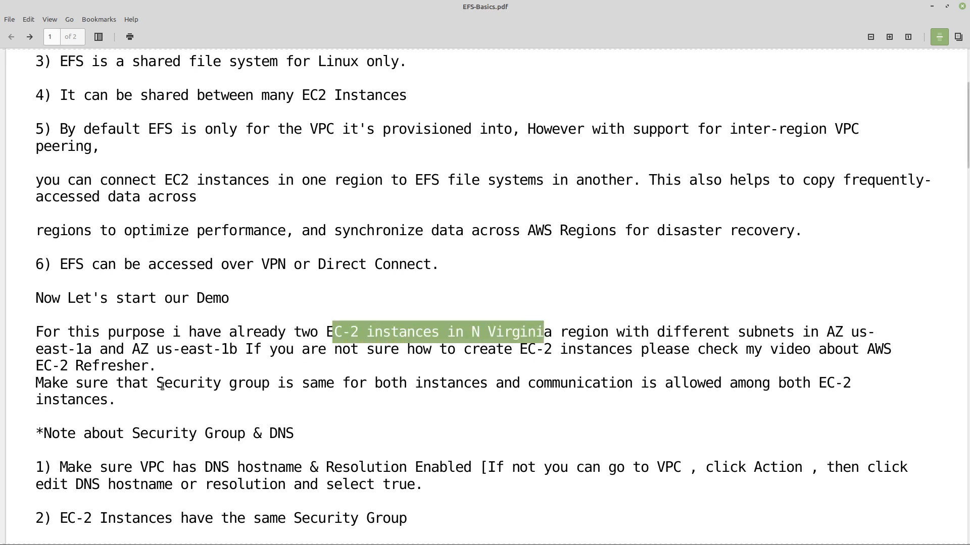
click(64, 389)
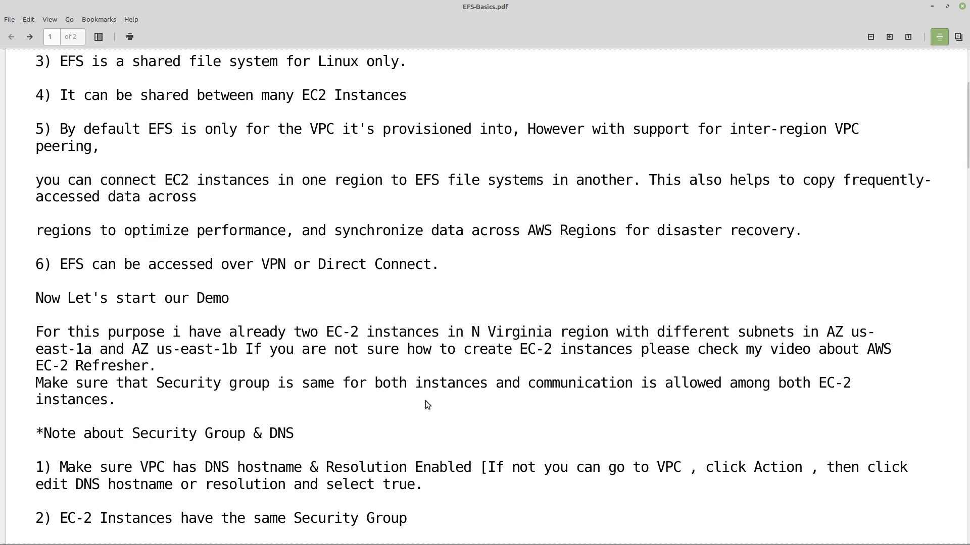
Switch to the EC2 console, open the EFS-1 instance's security group, and examine its NFS inbound rule.
mouse_move(131, 528)
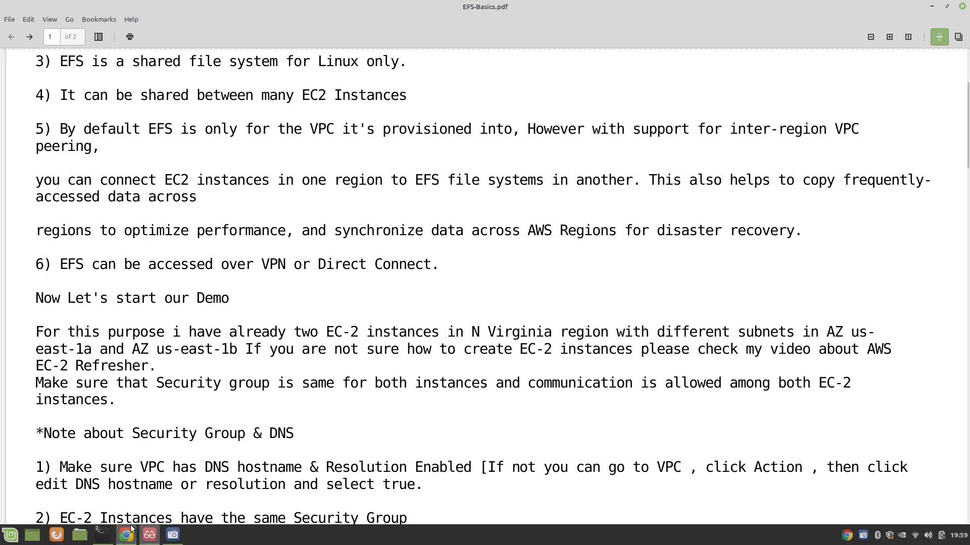
click(127, 536)
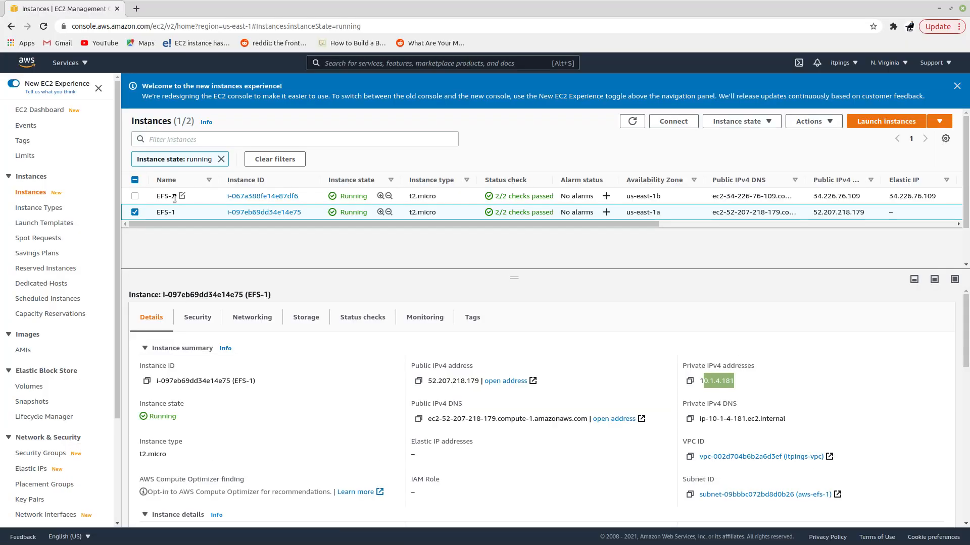
click(197, 320)
click(190, 419)
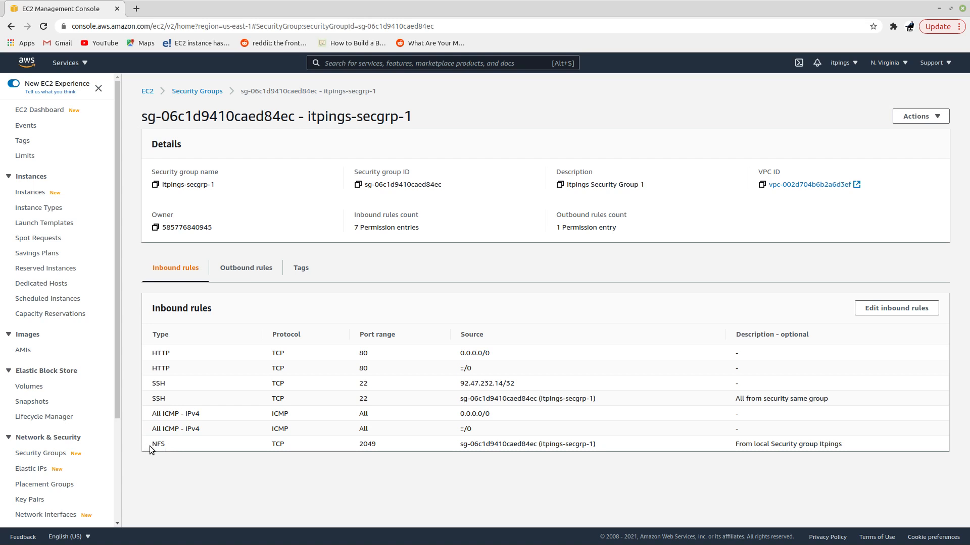
drag(150, 447, 465, 448)
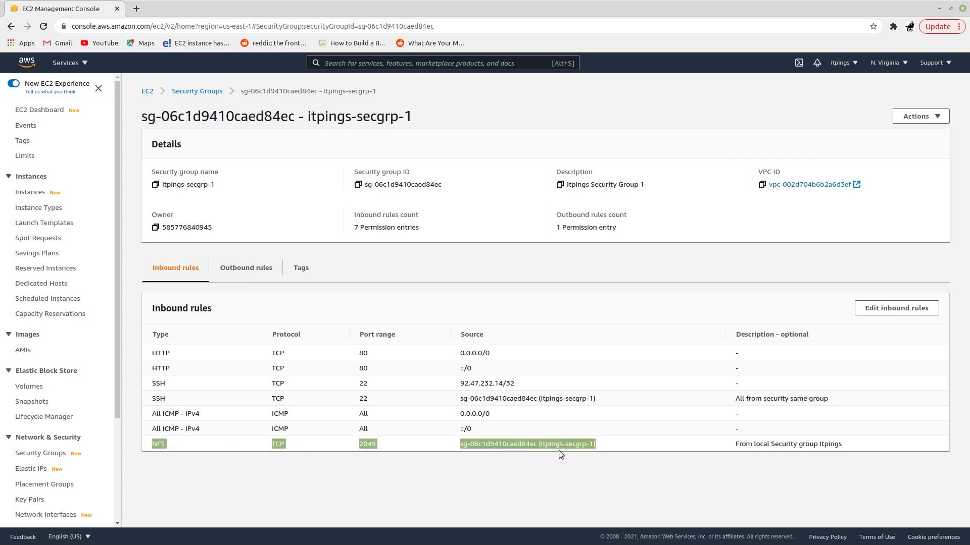
drag(810, 452, 843, 449)
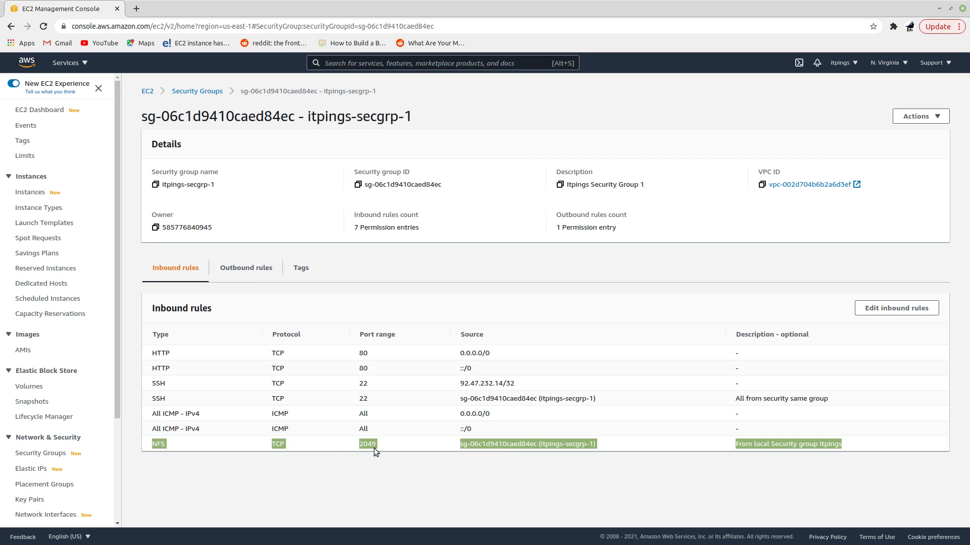
click(287, 466)
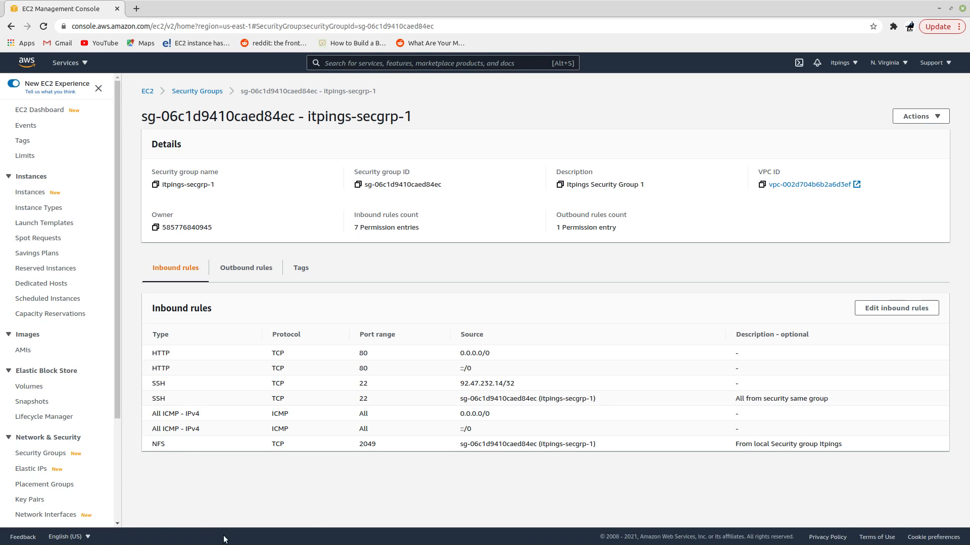
Return to EFS-Basics.pdf and read the four notes about security groups and DNS.
click(939, 9)
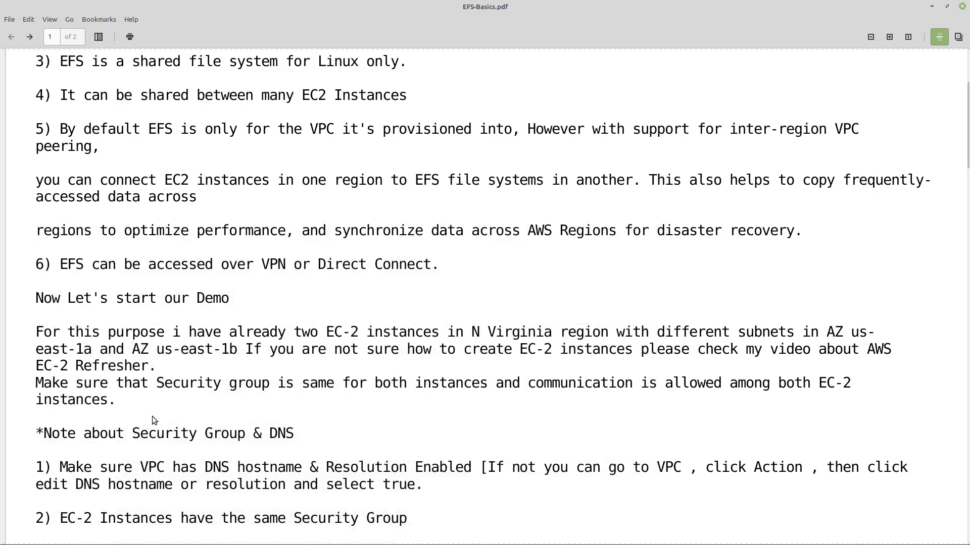
scroll(169, 446, down, 3)
drag(60, 367, 801, 365)
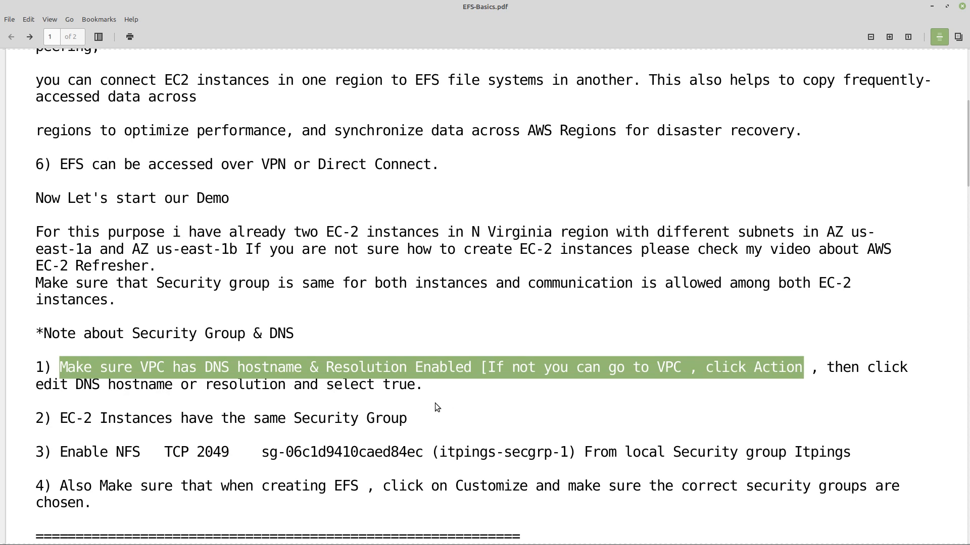
click(290, 403)
scroll(213, 410, down, 3)
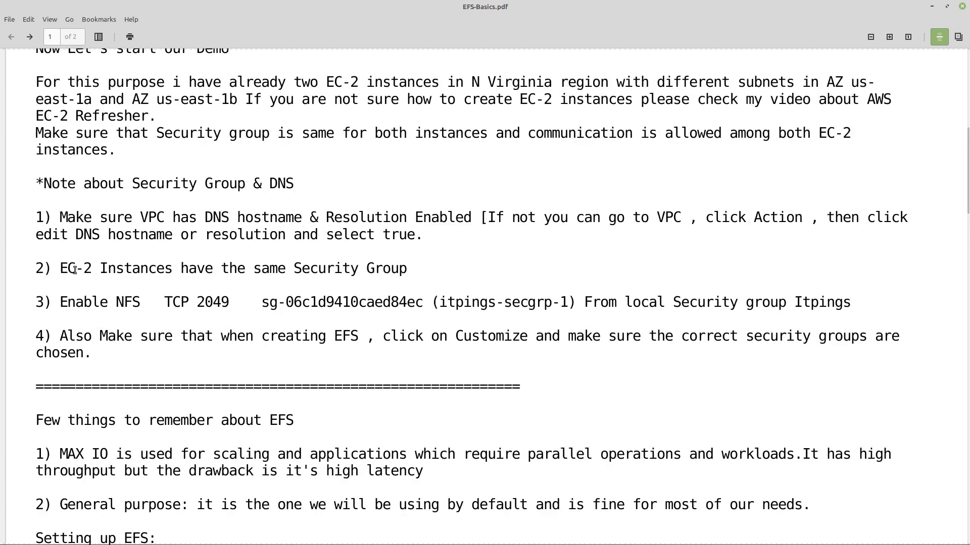
drag(65, 268, 418, 263)
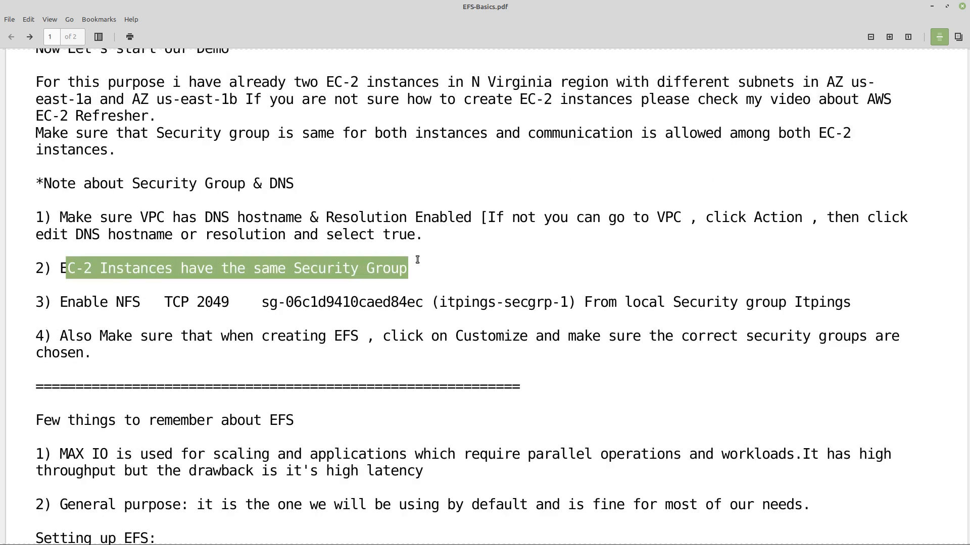
click(418, 268)
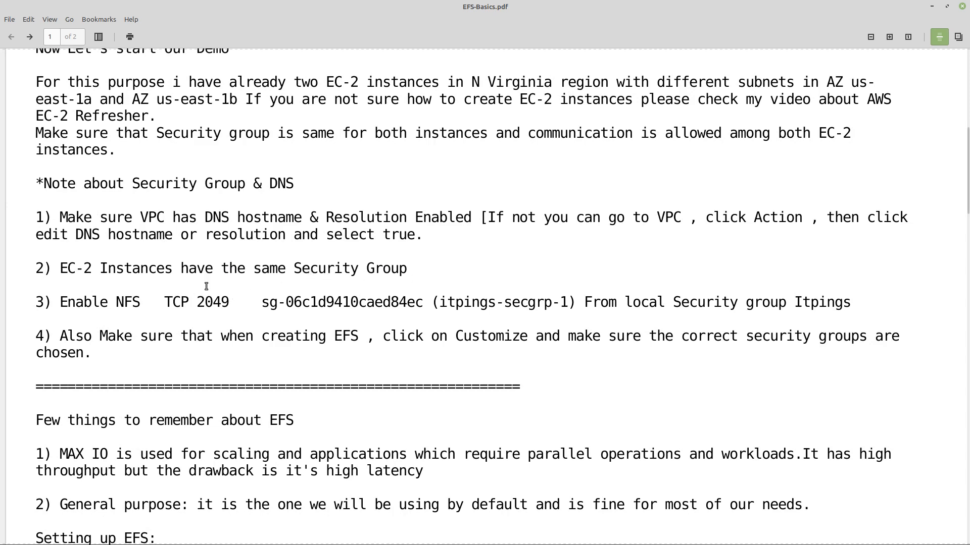
drag(77, 303, 261, 307)
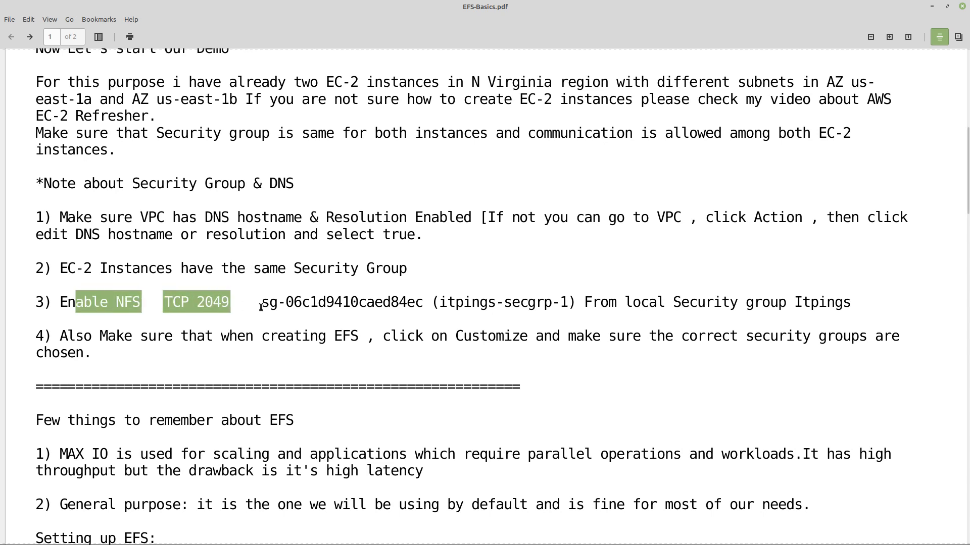
click(231, 307)
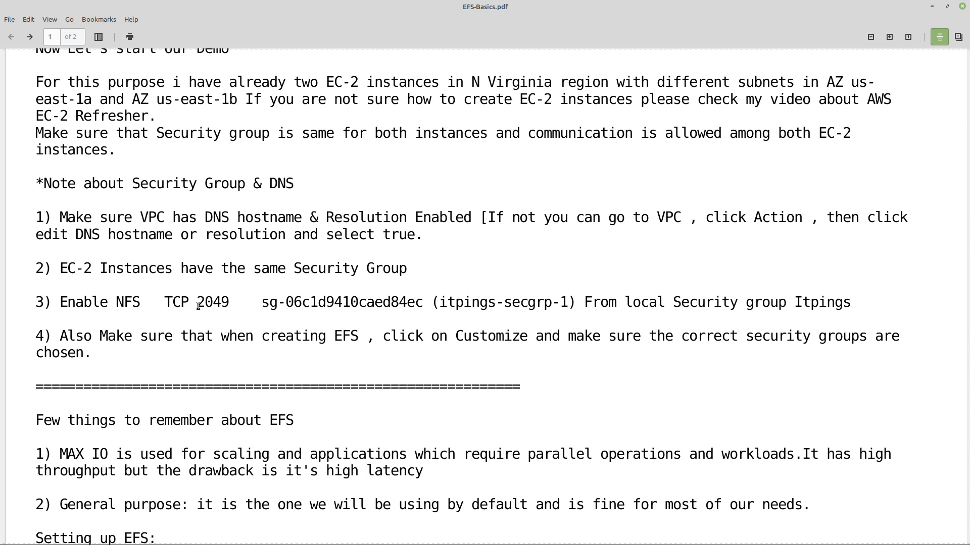
drag(130, 342, 347, 343)
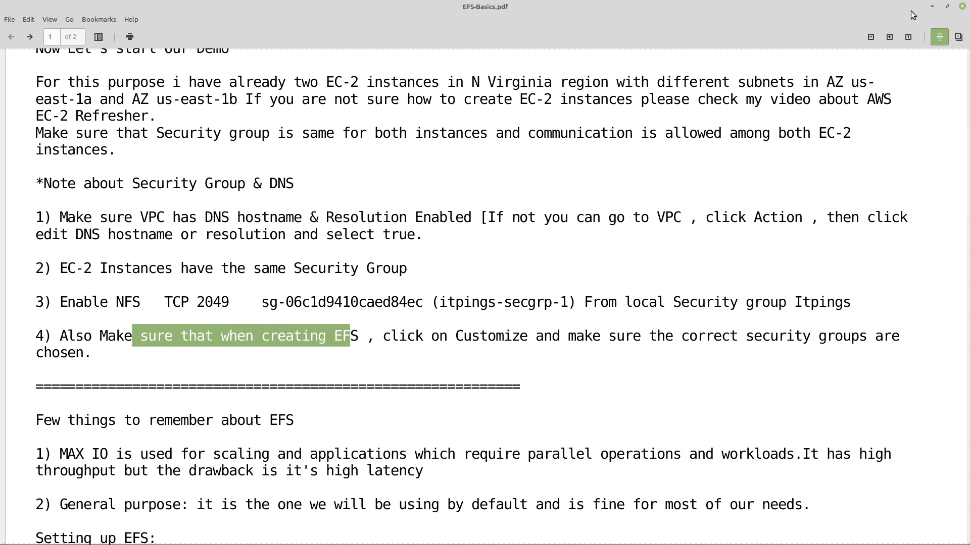
Minimize the PDF and bring up fresh root prompts in the ip-10-1-4-181 and ip-10-1-5-54 terminal sessions.
click(932, 6)
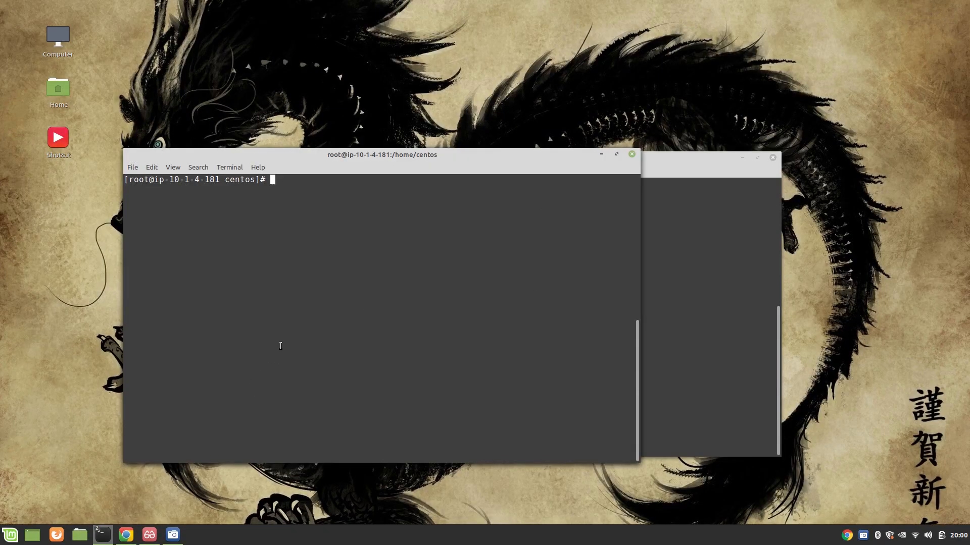
key(Return)
key(Return)
key(Return)
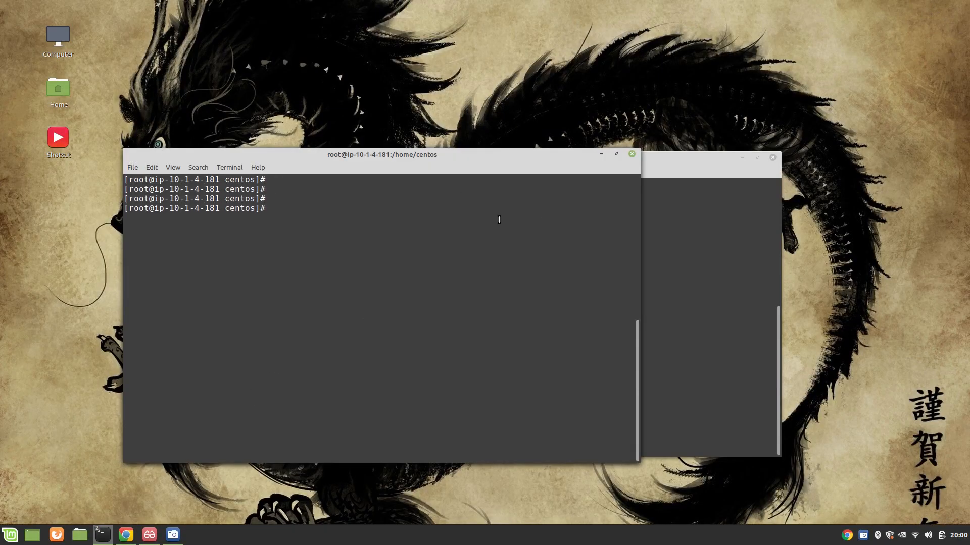
click(676, 228)
key(Return)
key(Return)
key(Return)
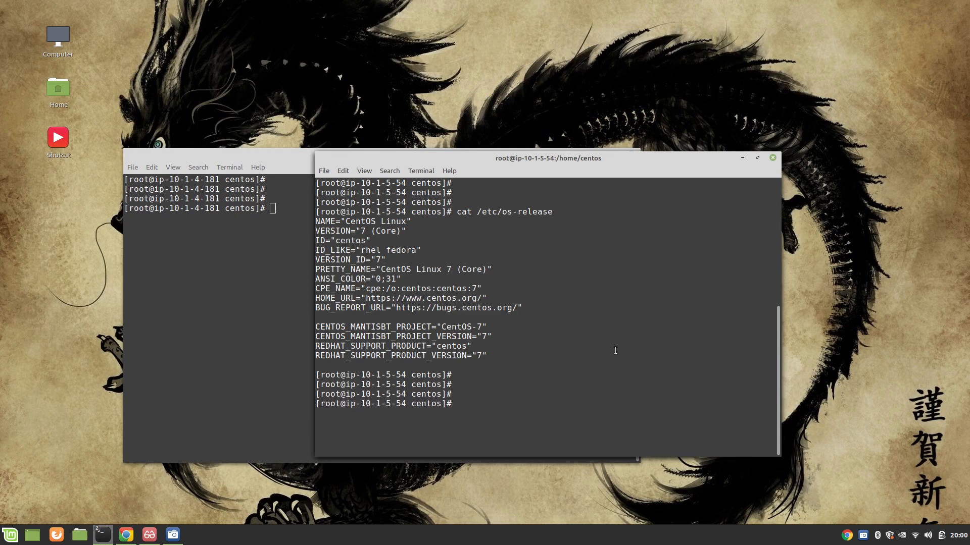
Examine the mounted file systems on ip-10-1-5-54 with df -h, clearing the terminal and running the command again.
text(df -h)
key(Return)
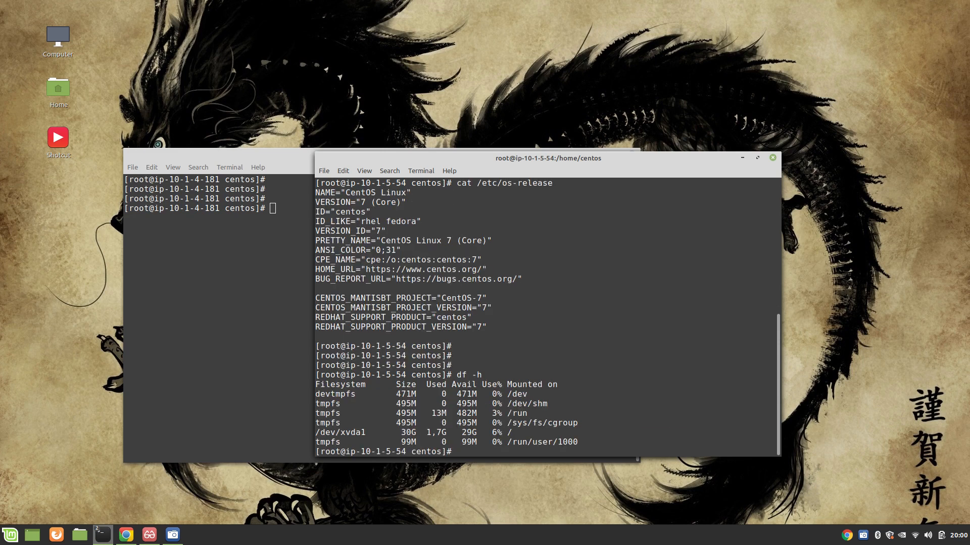
text(clear)
key(Return)
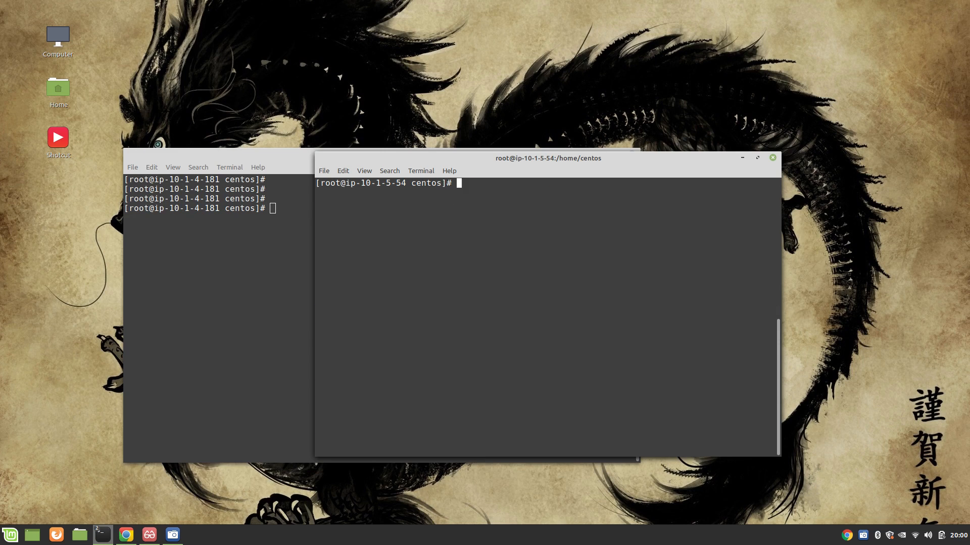
text(df -h)
key(Return)
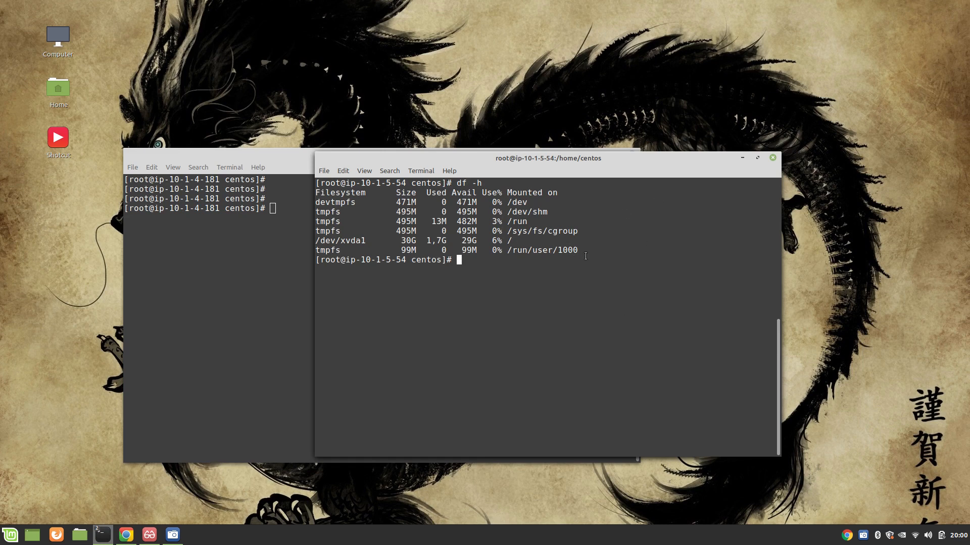
drag(573, 259, 312, 206)
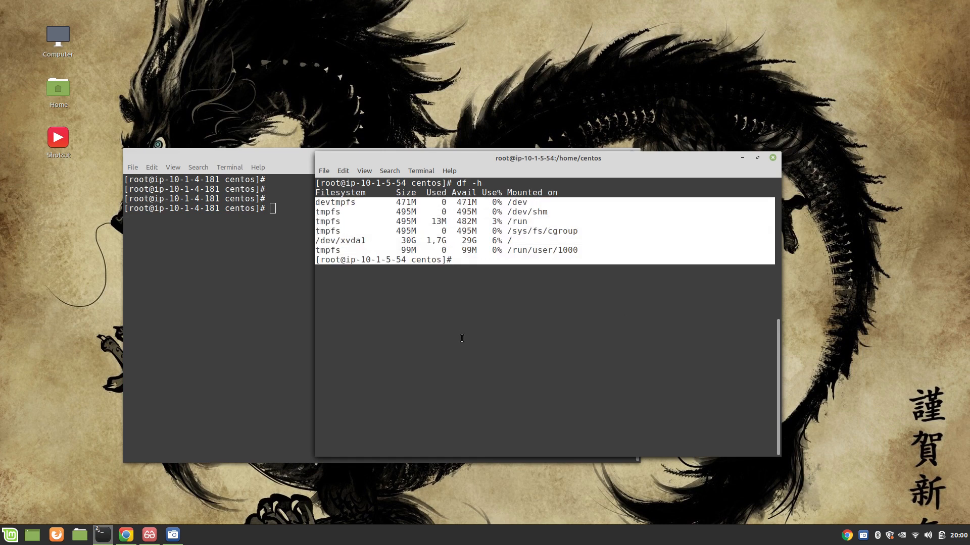
click(350, 288)
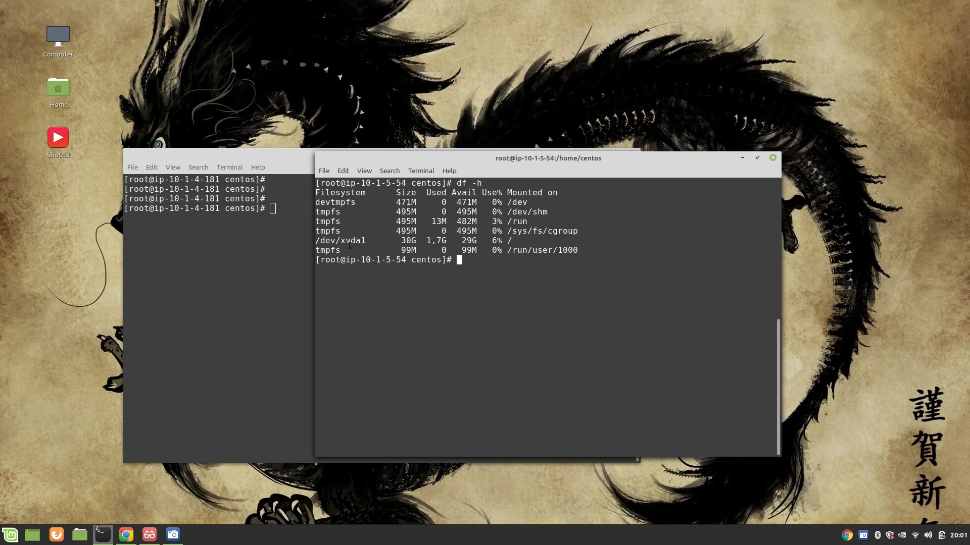
Switch to the ip-10-1-4-181 terminal session and list its mounted file systems with df -h.
click(221, 265)
text(df )
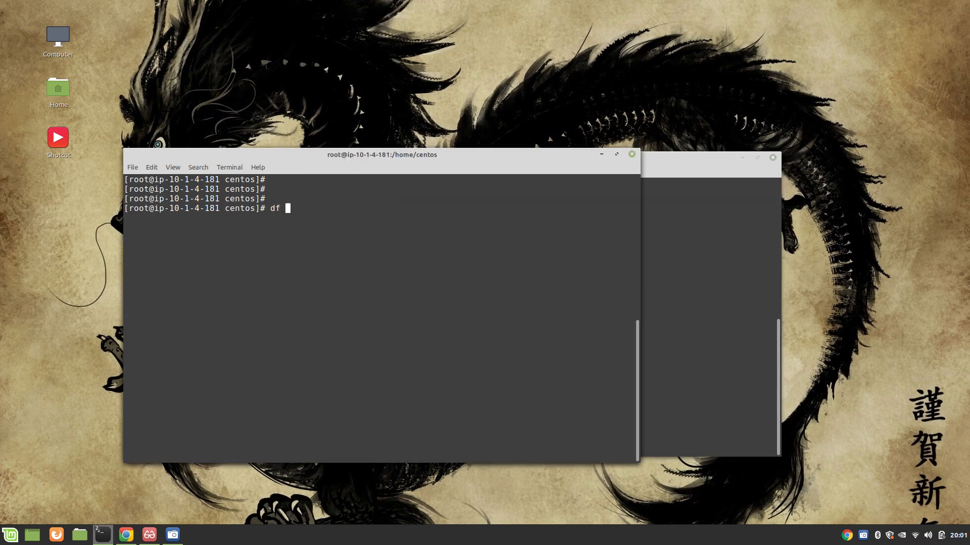
text(-h)
key(Return)
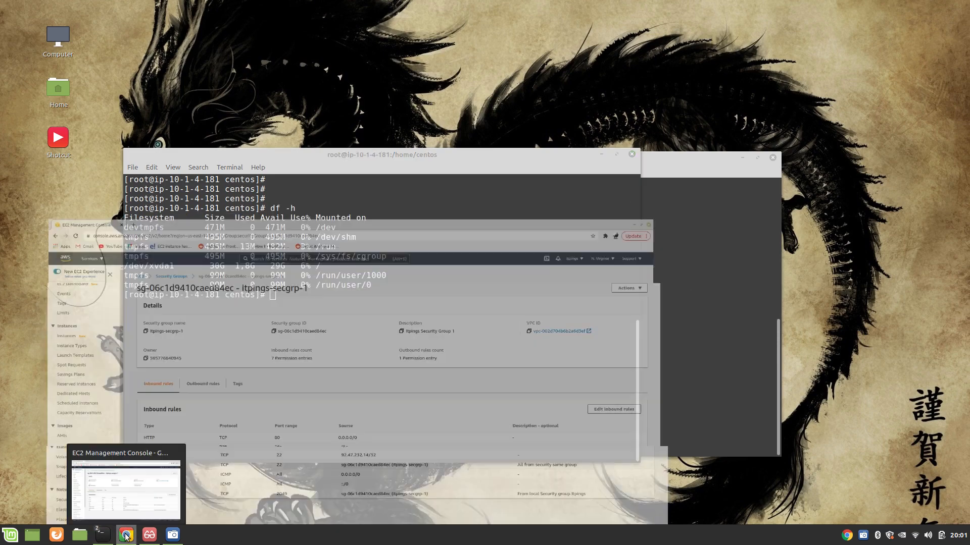
Switch to the AWS console in Chrome and open the EFS service by searching for efs.
click(126, 536)
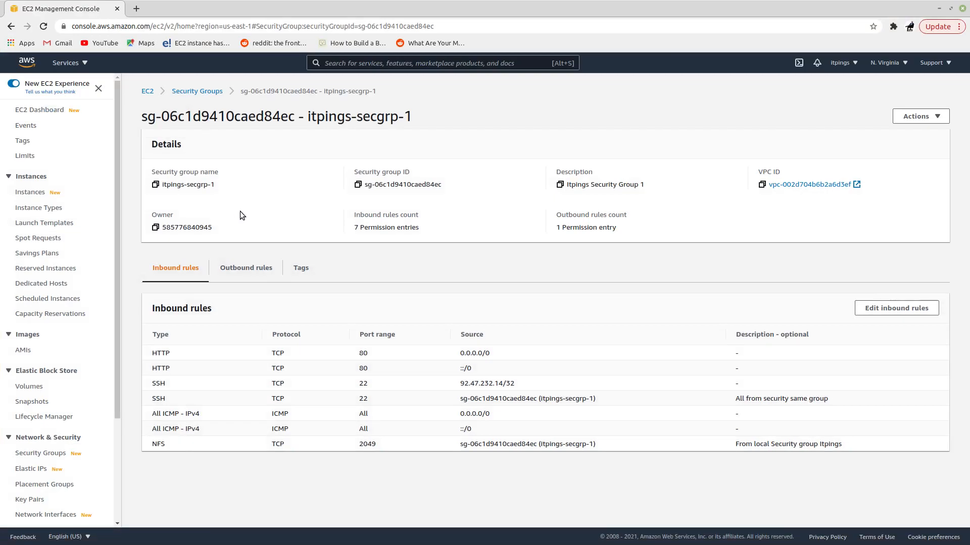
click(86, 63)
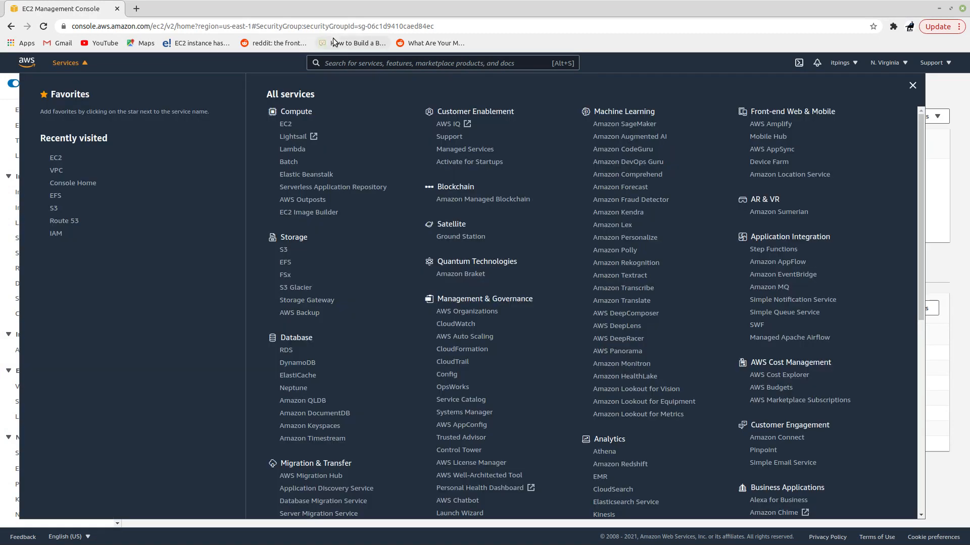
click(354, 63)
text(efs)
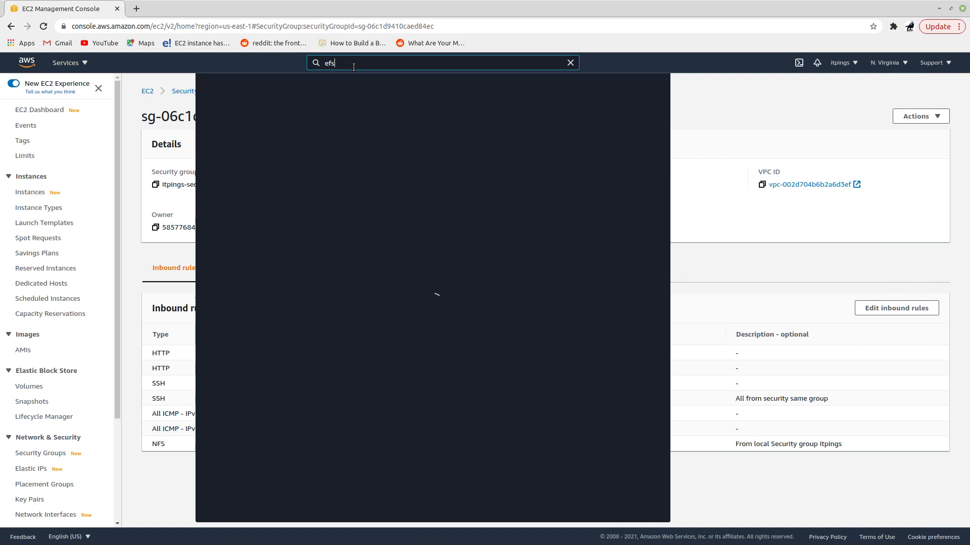
click(357, 139)
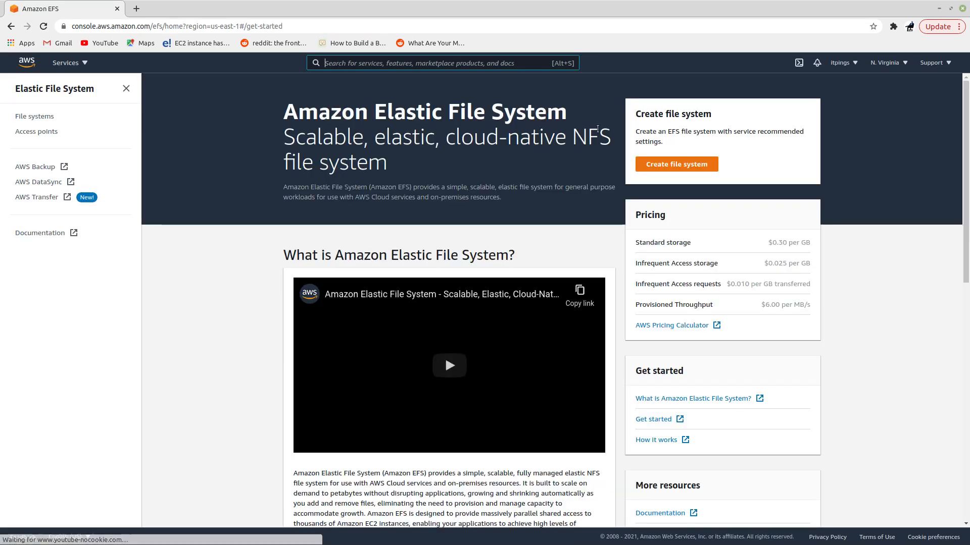
Start a new EFS file system named AWS-EFS-DEMO in itpings-vpc and open its customized settings.
click(674, 164)
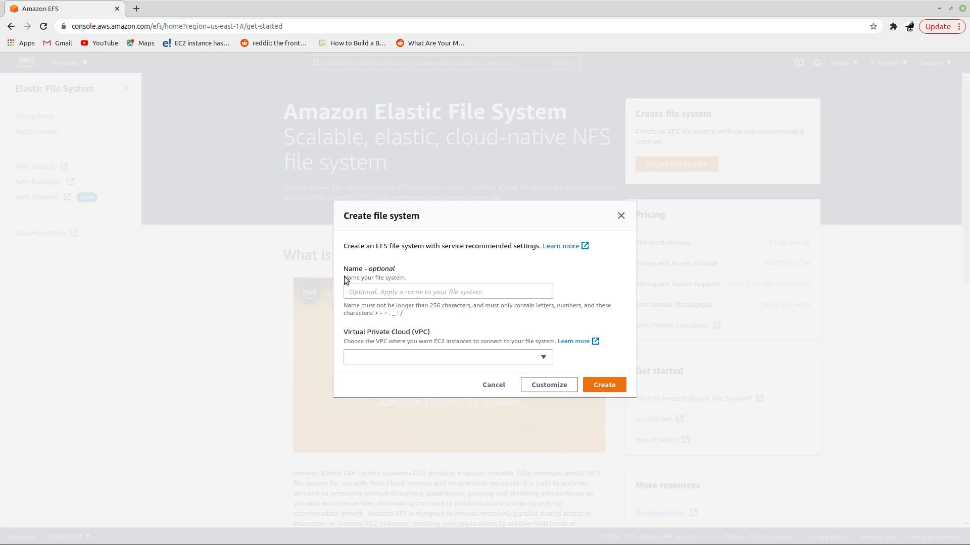
click(384, 288)
text(AWS-EFS-DEMO)
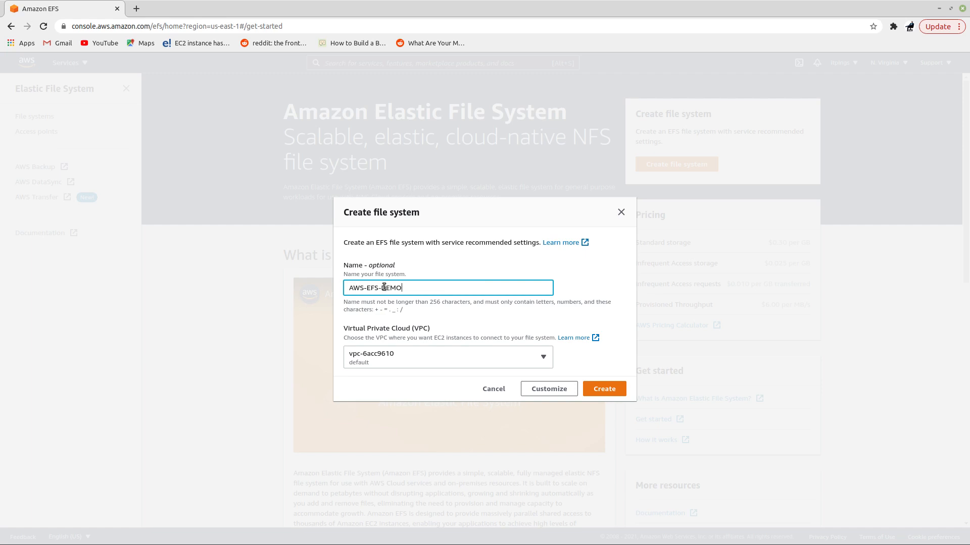
click(468, 353)
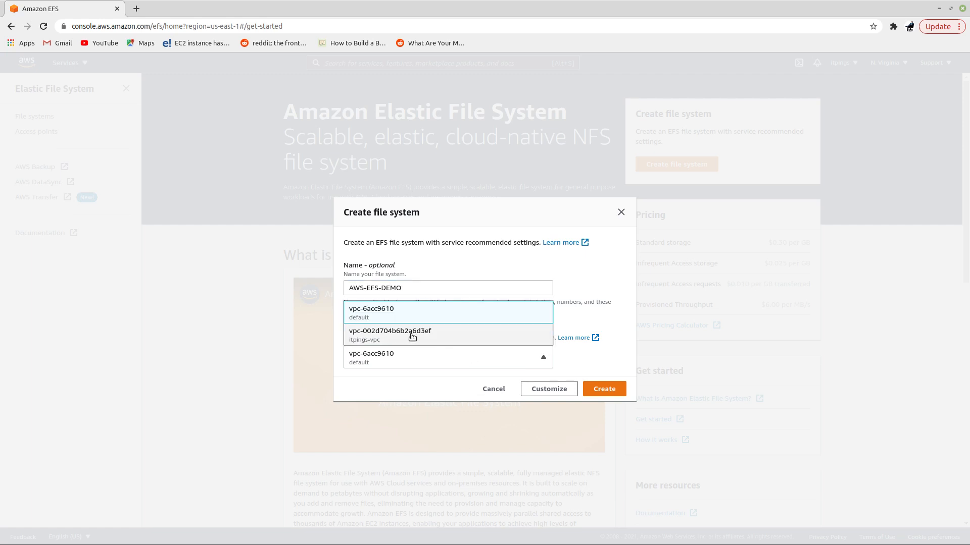
click(376, 332)
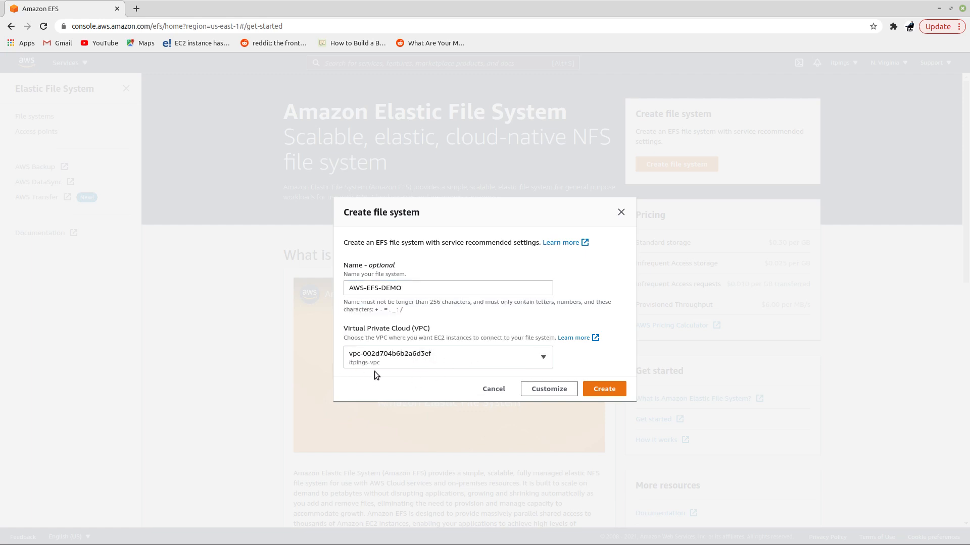
click(545, 390)
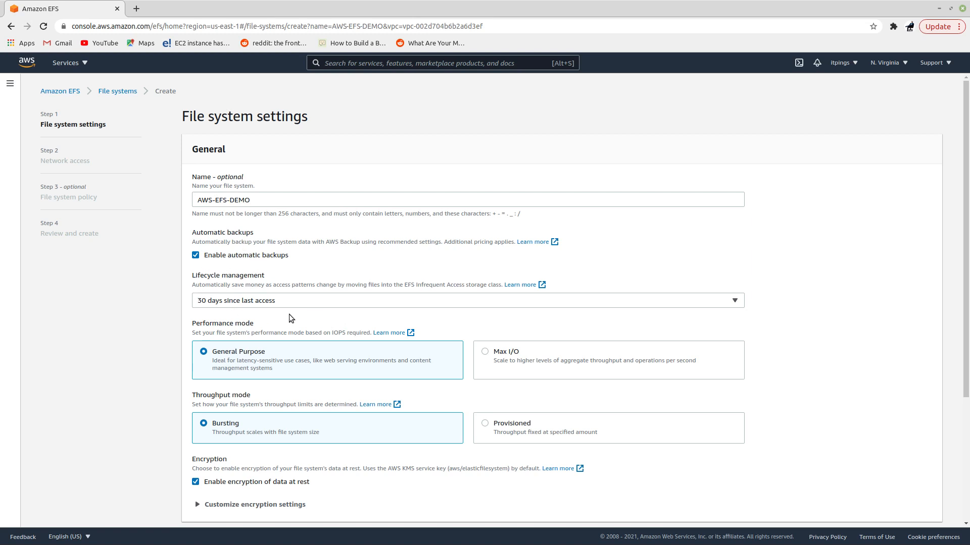
Review the general file system settings, keep the defaults without tags, and continue to network access.
scroll(359, 313, down, 2)
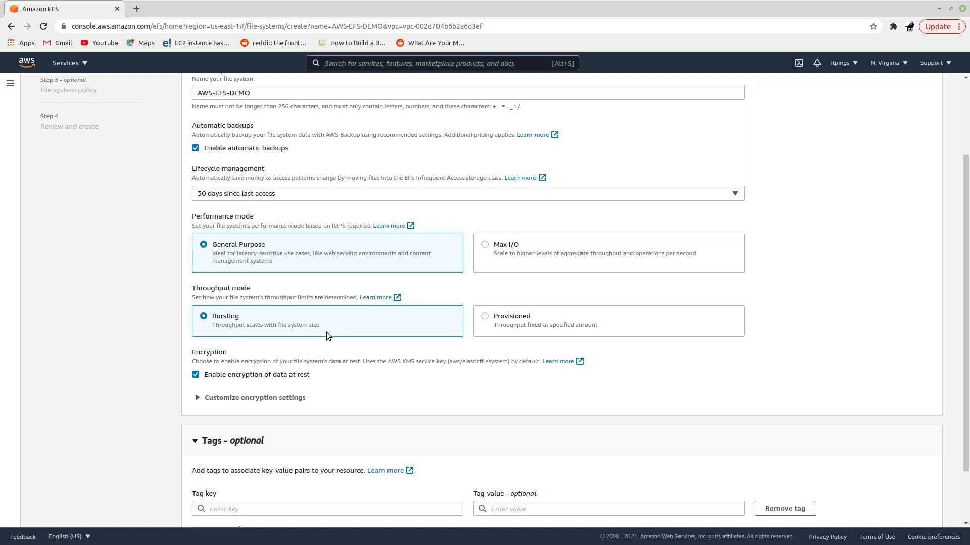
scroll(326, 333, down, 3)
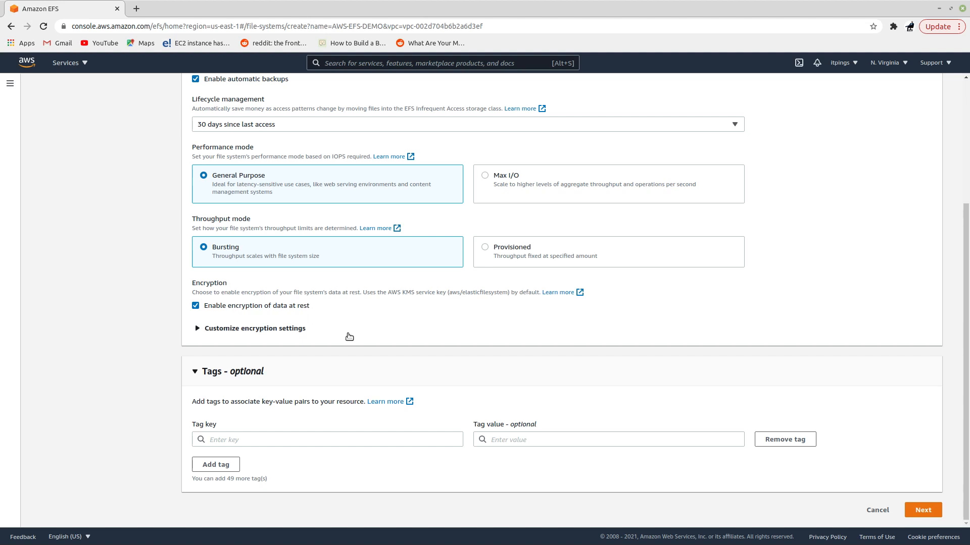
click(921, 511)
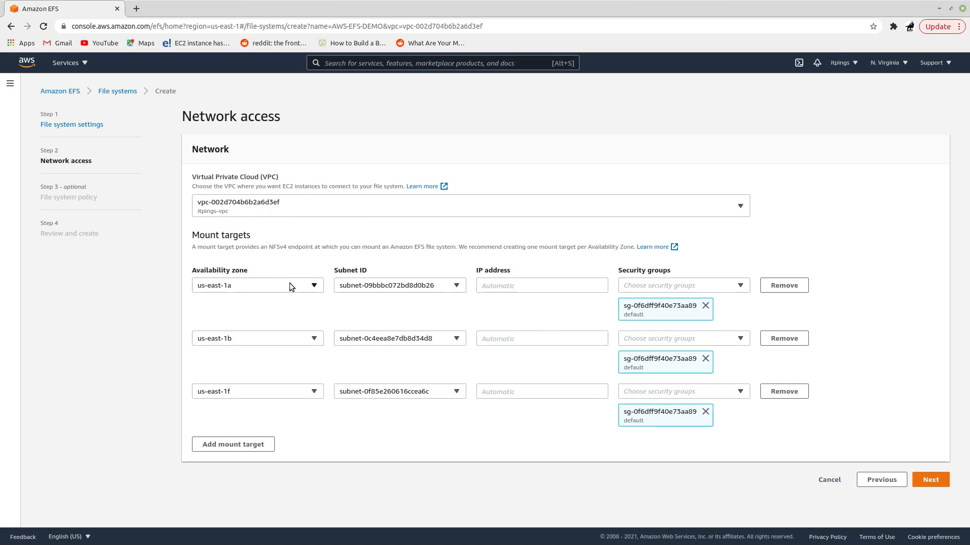
Set the us-east-1a mount target to subnet aws-efs-1 and replace its default security group with itpings-secgrp-1.
click(437, 287)
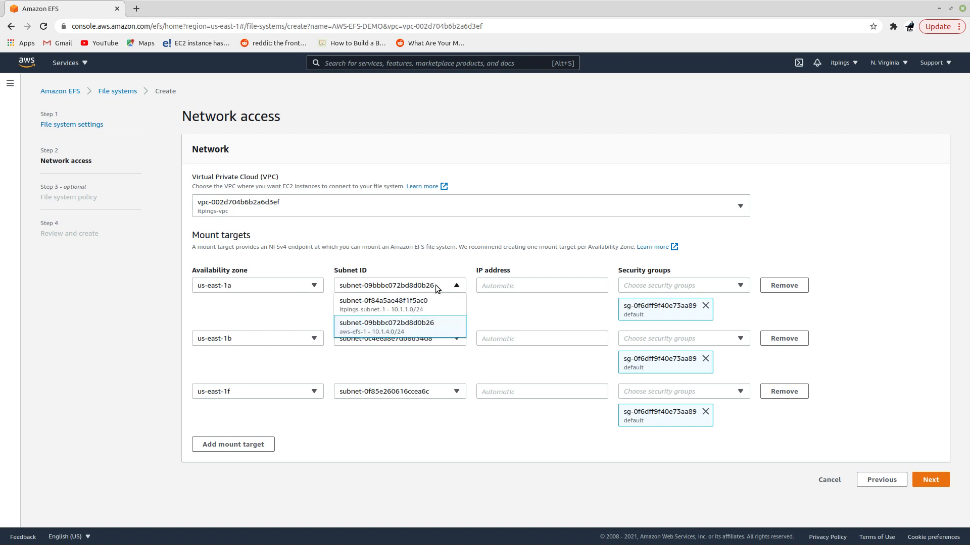
click(400, 329)
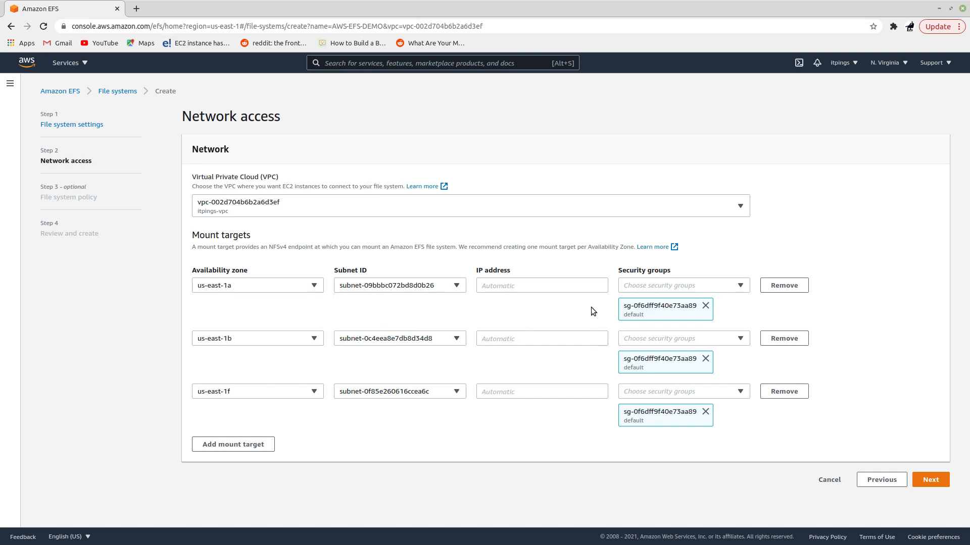
click(706, 306)
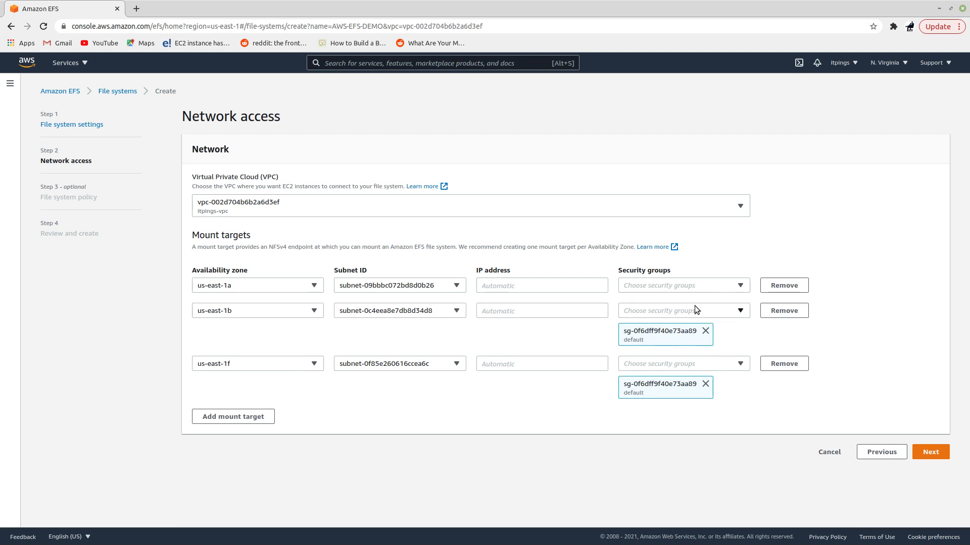
click(741, 286)
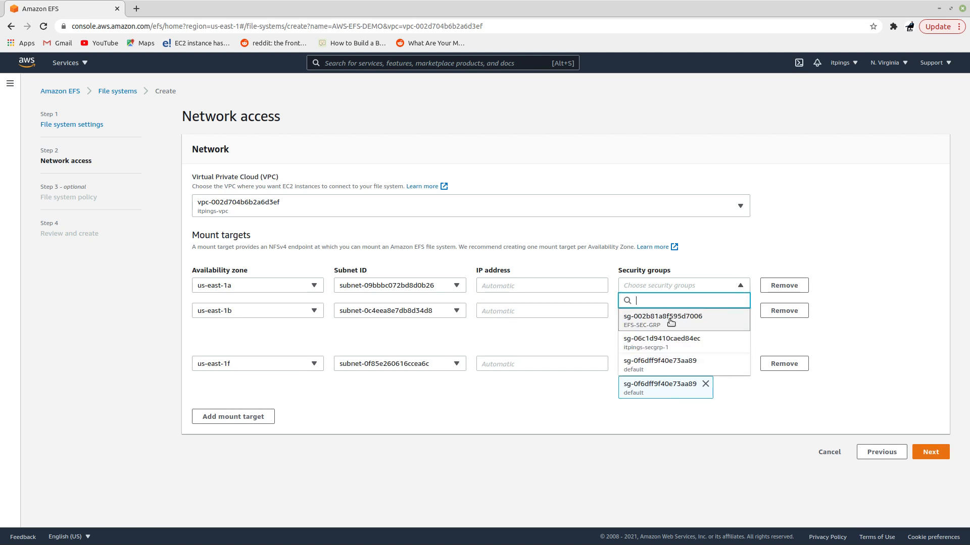
click(662, 348)
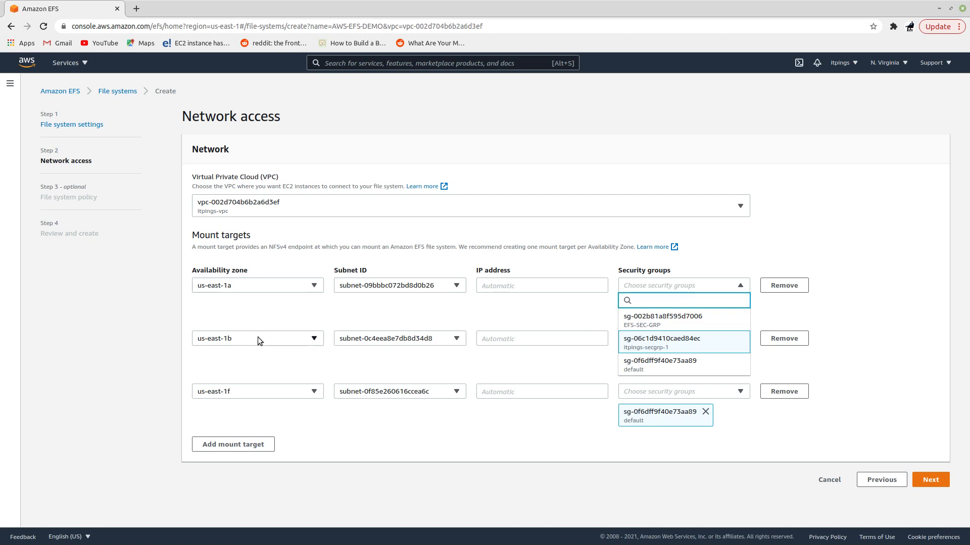
Select subnet aws-efs-subnet-2 for the us-east-1b mount target and reselect aws-efs-1 for us-east-1a.
click(447, 343)
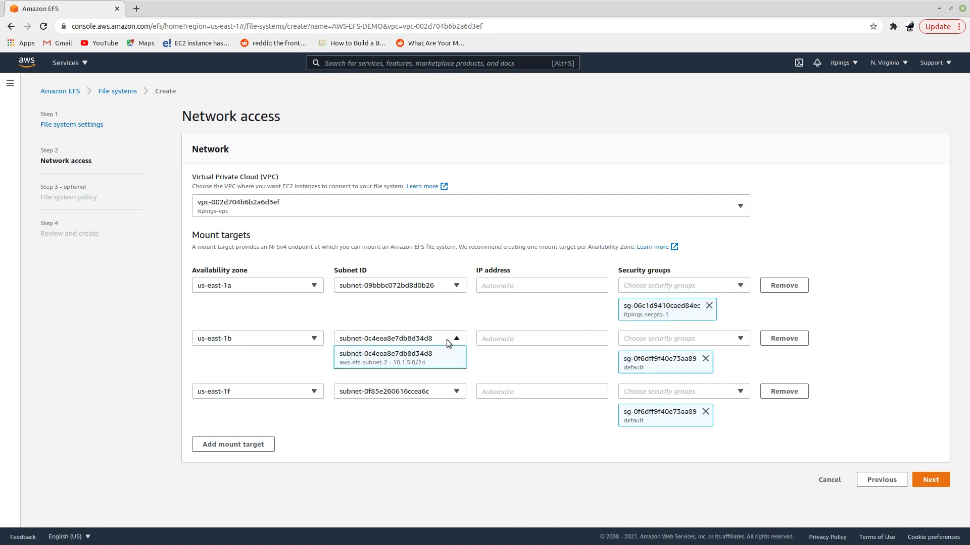
click(363, 362)
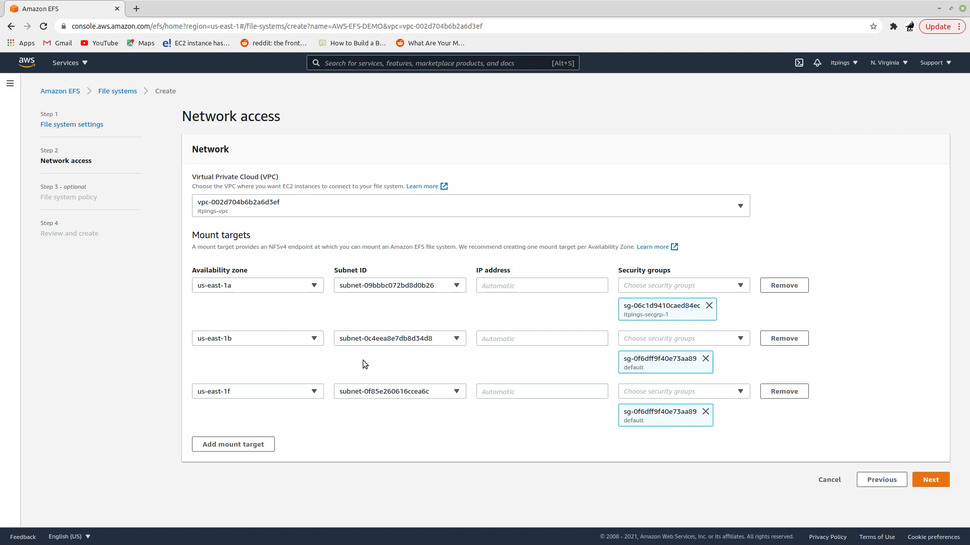
click(445, 283)
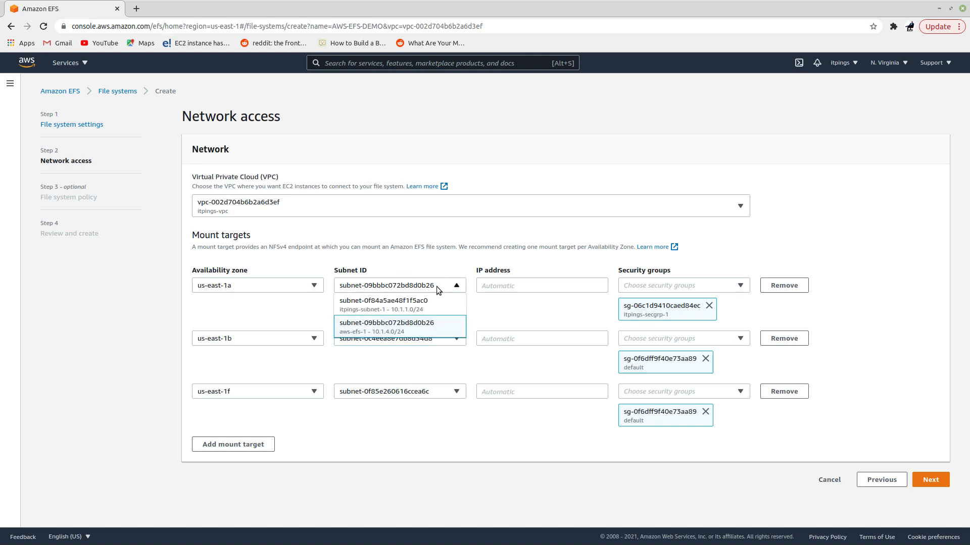
click(374, 329)
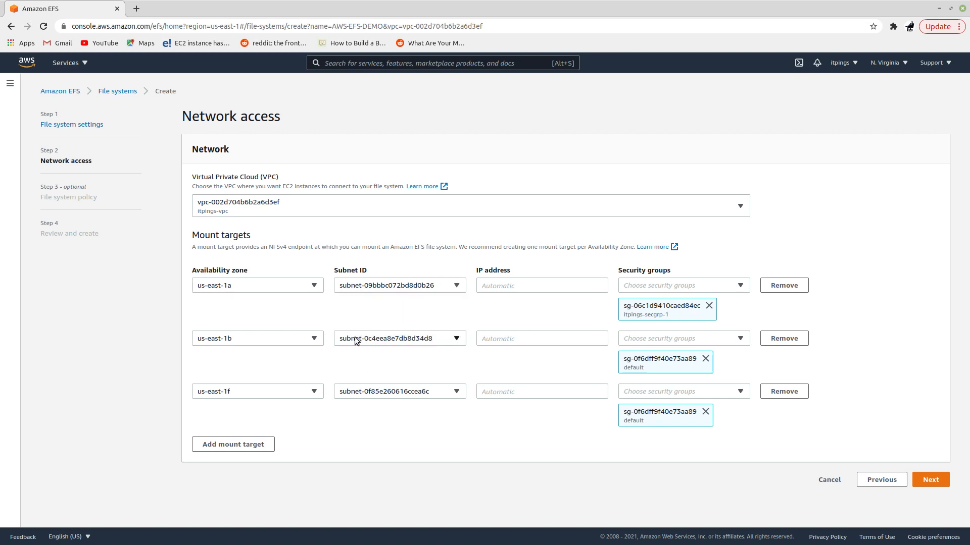
Replace the us-east-1b mount target's default security group with itpings-secgrp-1 and remove the us-east-1f mount target.
click(706, 359)
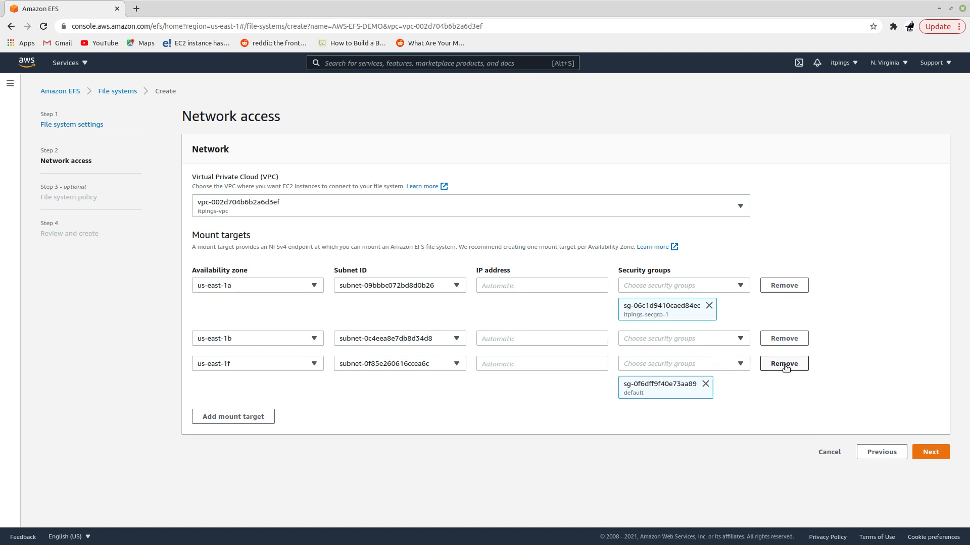
click(784, 363)
click(723, 340)
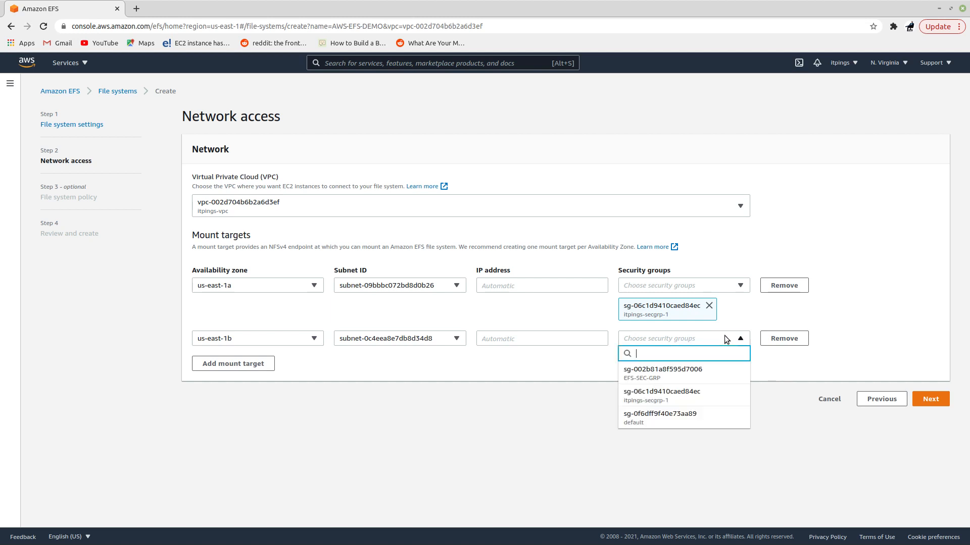
click(692, 402)
click(469, 379)
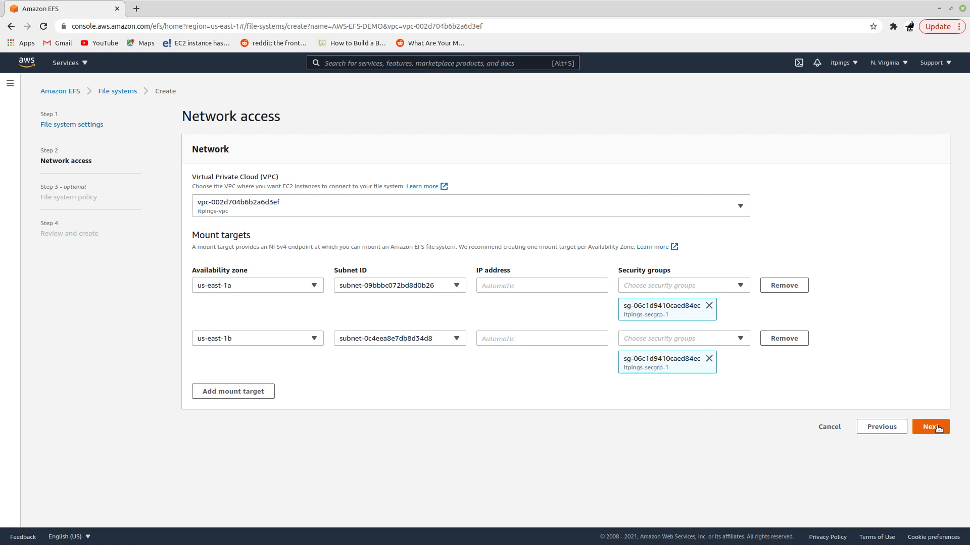
Leave the file system policy empty, review the configuration, and create the file system.
click(937, 428)
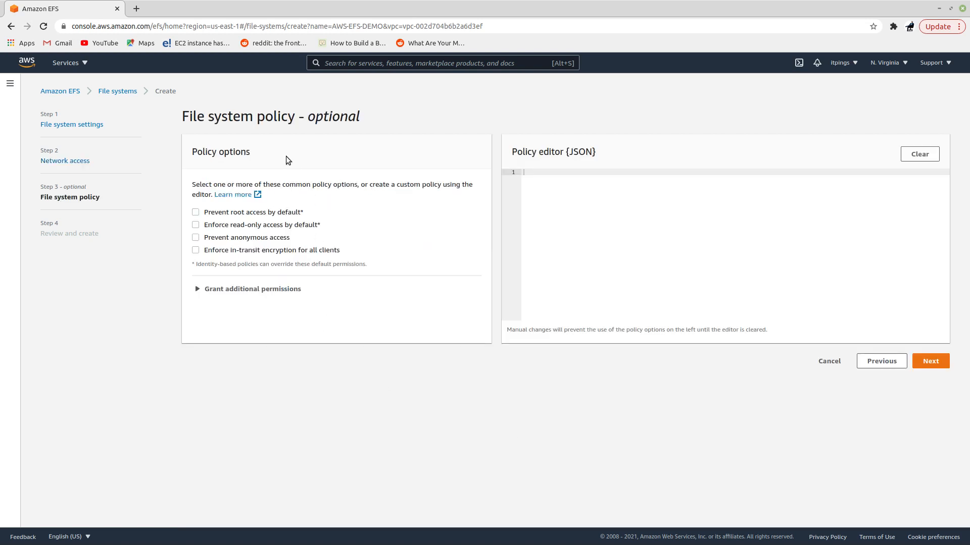
click(931, 362)
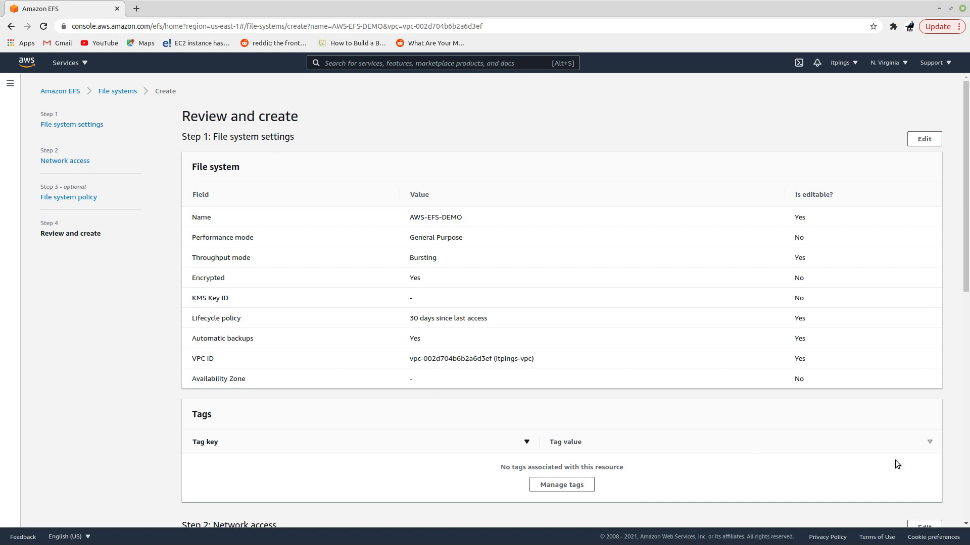
scroll(913, 462, down, 2)
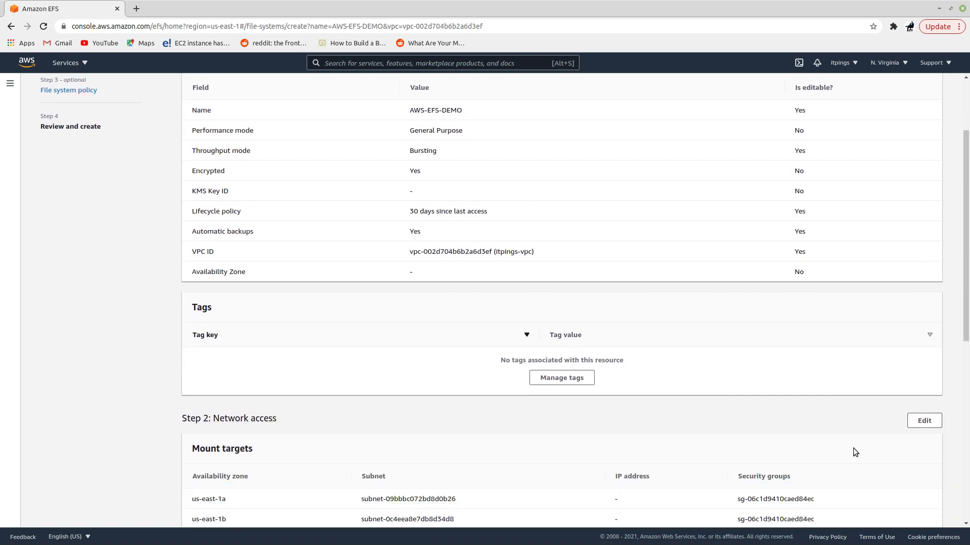
scroll(858, 451, down, 2)
scroll(855, 451, down, 5)
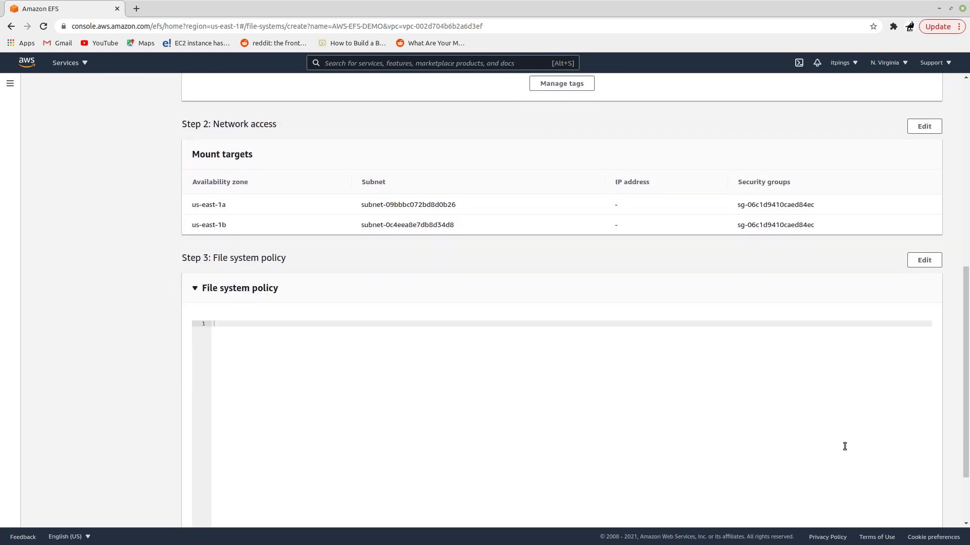
click(925, 510)
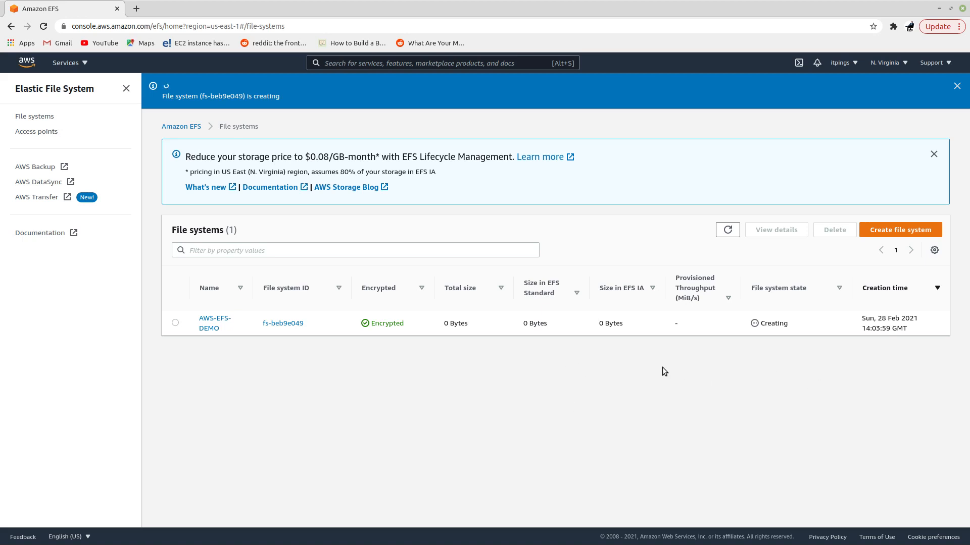
Refresh the file systems list and copy the AWS-EFS-DEMO file system ID.
click(732, 233)
click(730, 231)
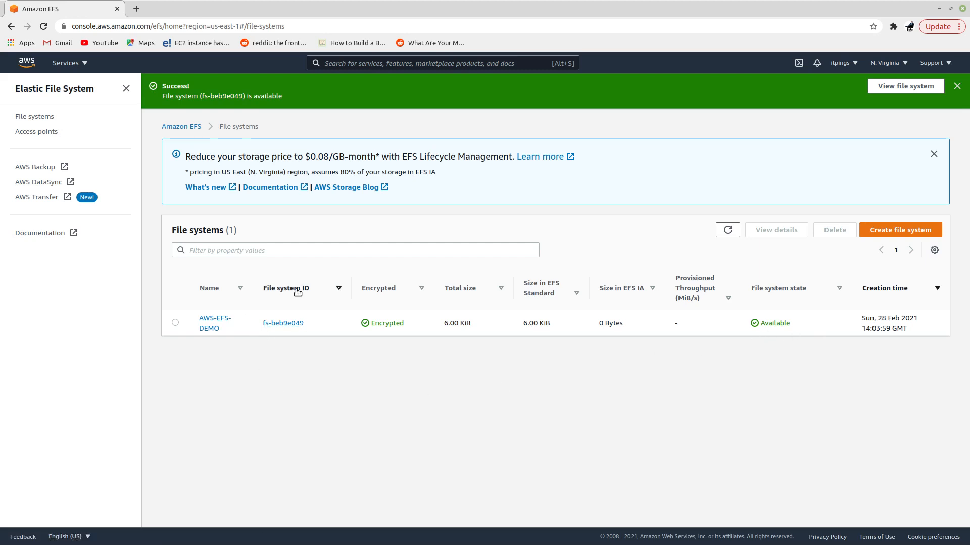
drag(305, 323, 262, 327)
right_click(274, 325)
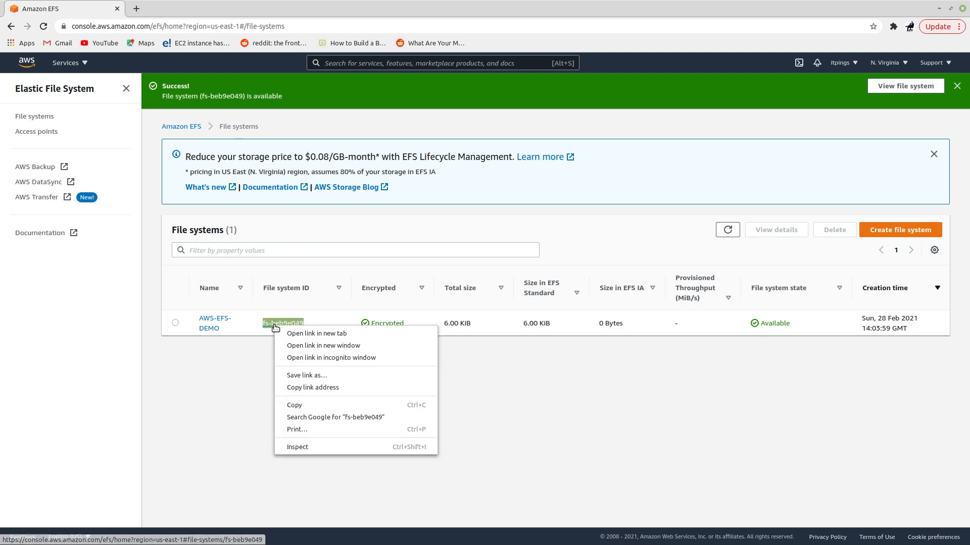
click(294, 406)
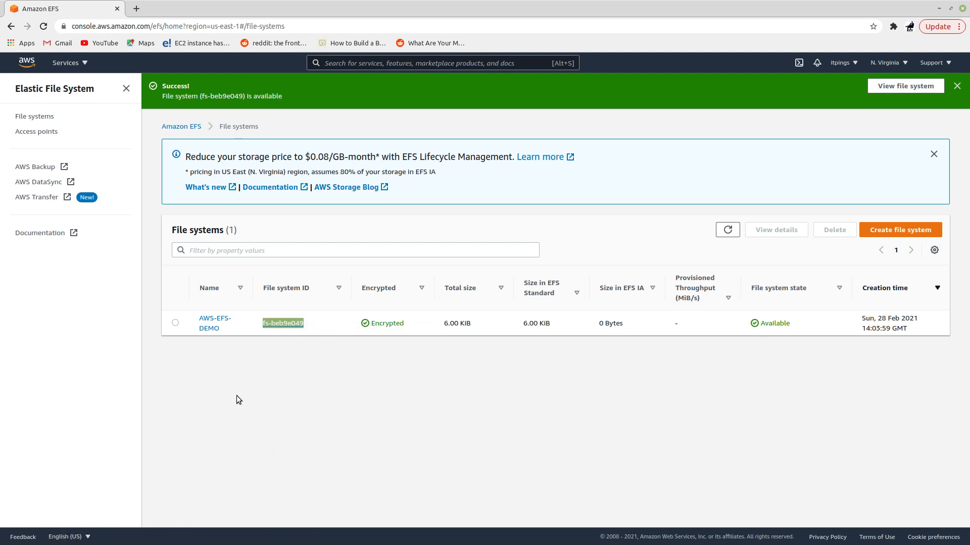
Open the AWS-EFS-DEMO network details and refresh the mount target states.
click(214, 323)
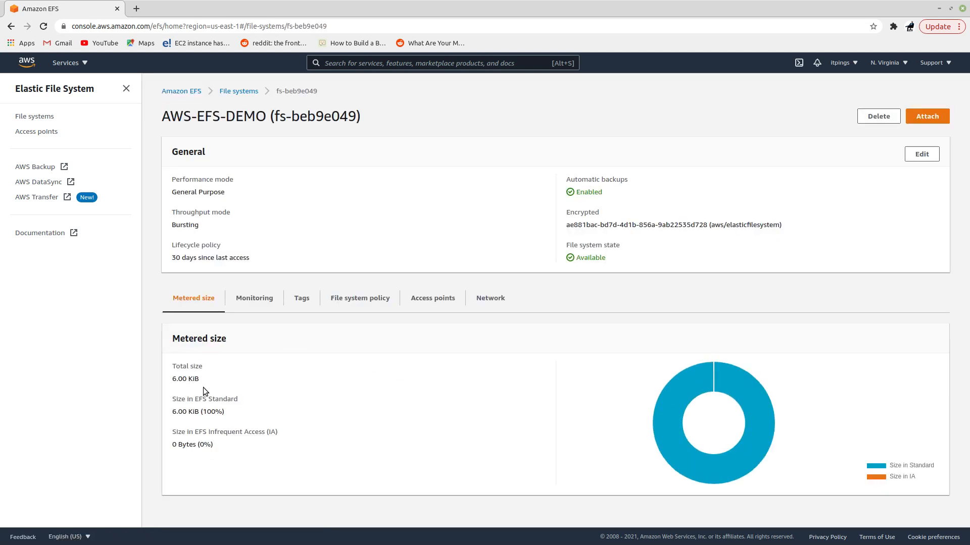
click(493, 303)
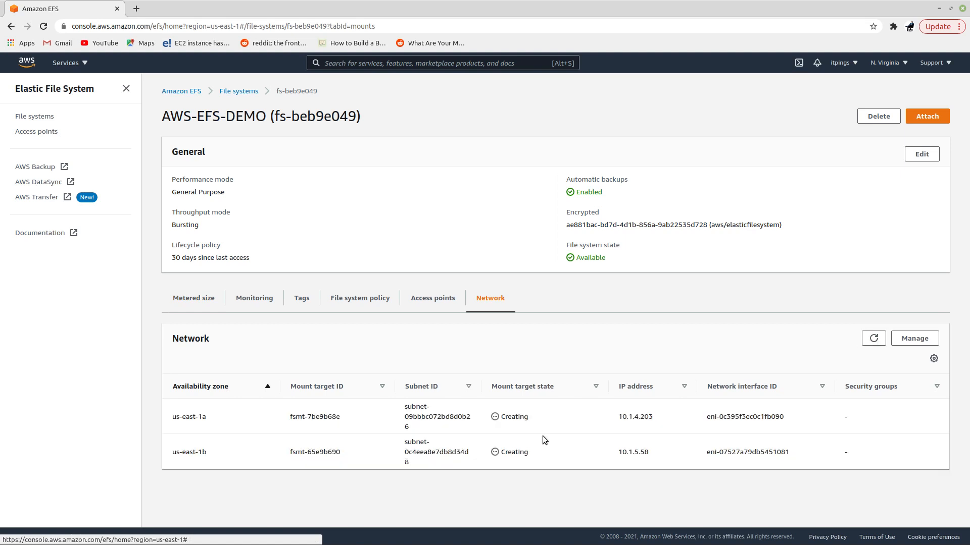
click(878, 343)
click(875, 341)
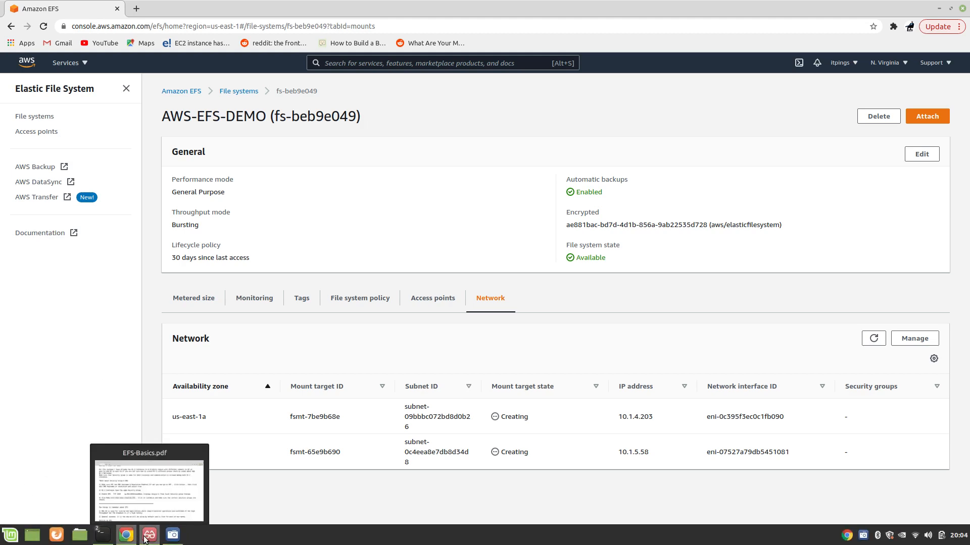
Switch to EFS-Basics.pdf to review the EFS setup notes, then return to the browser and refresh the mount target states.
click(149, 535)
scroll(256, 385, down, 5)
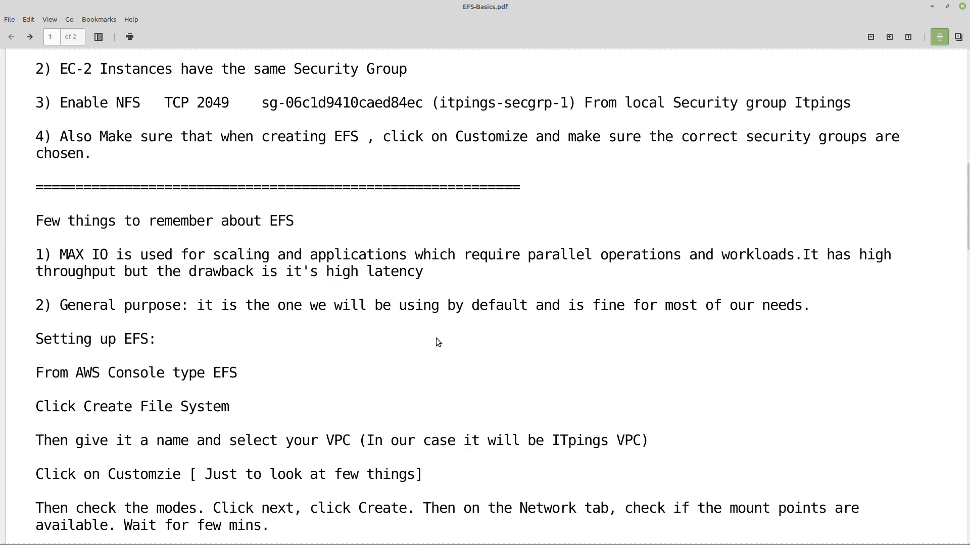
scroll(181, 315, down, 2)
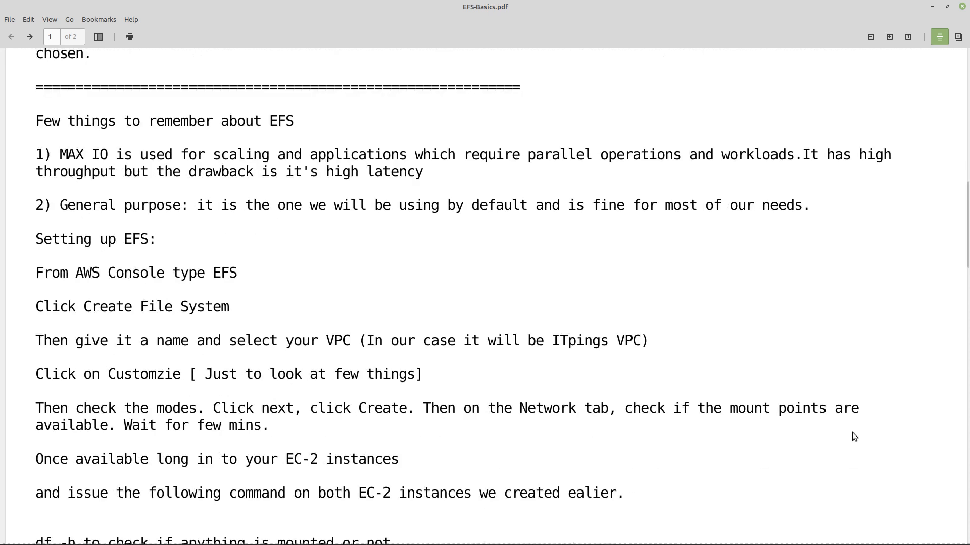
click(934, 8)
click(872, 341)
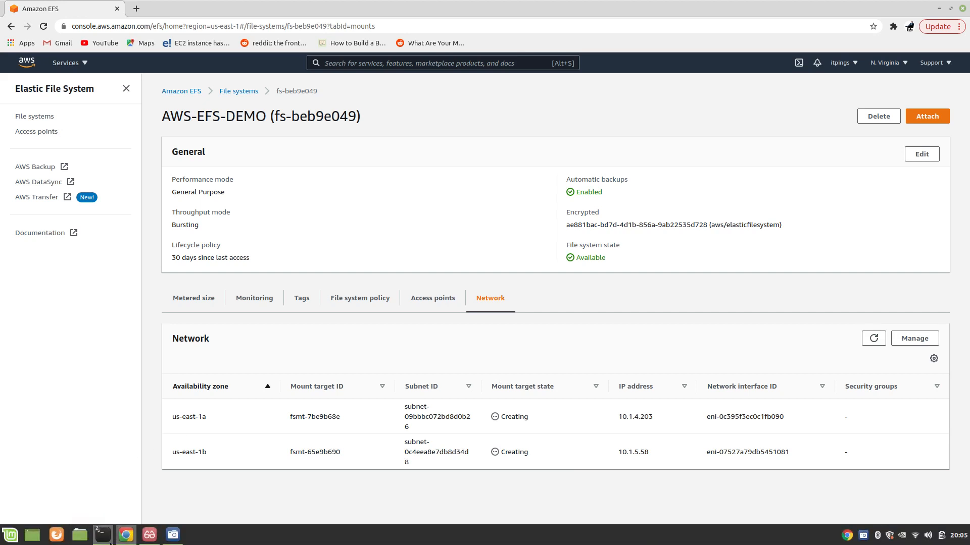
Copy the amazon-efs-utils build script, from #!/bin/bash to the last yum install line, on page 2 of EFS-Basics.pdf.
click(150, 537)
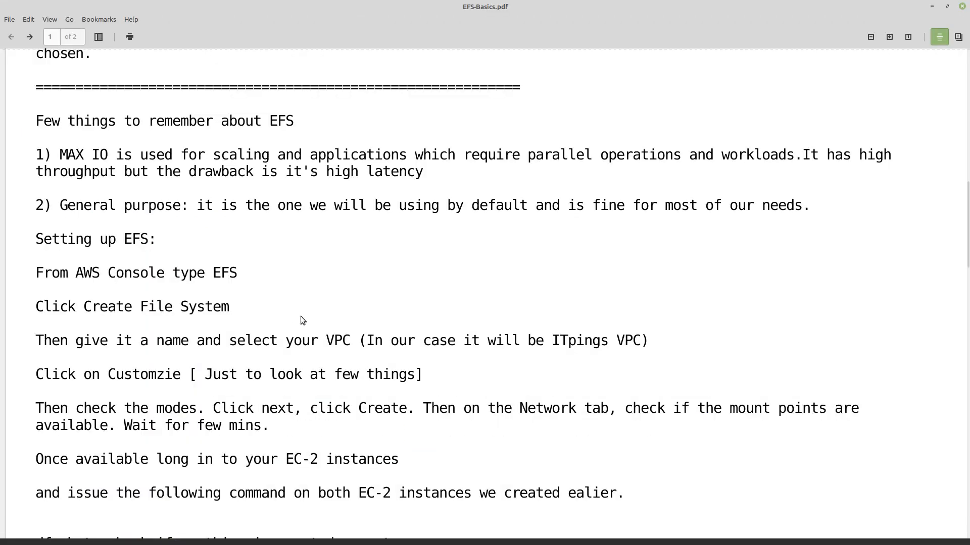
scroll(256, 375, down, 3)
scroll(256, 374, down, 2)
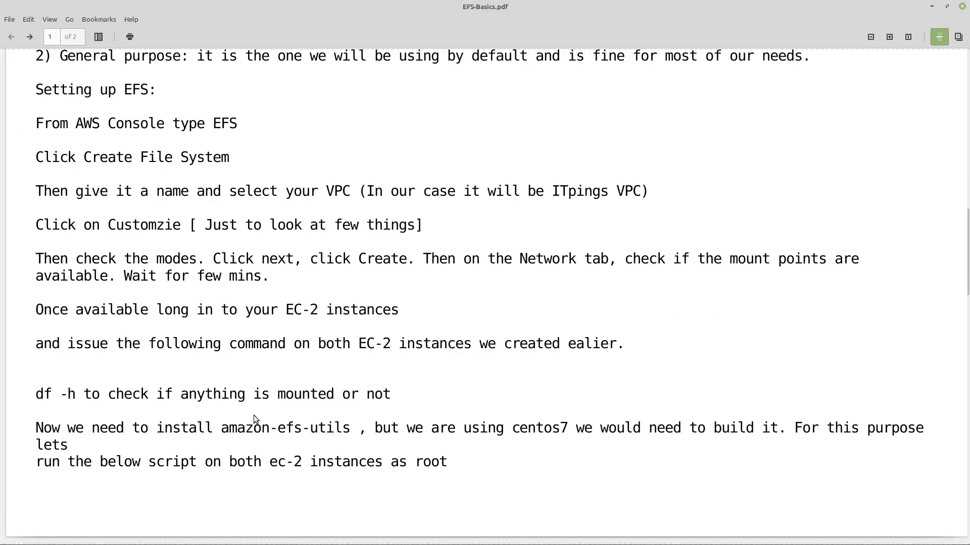
drag(221, 431, 352, 433)
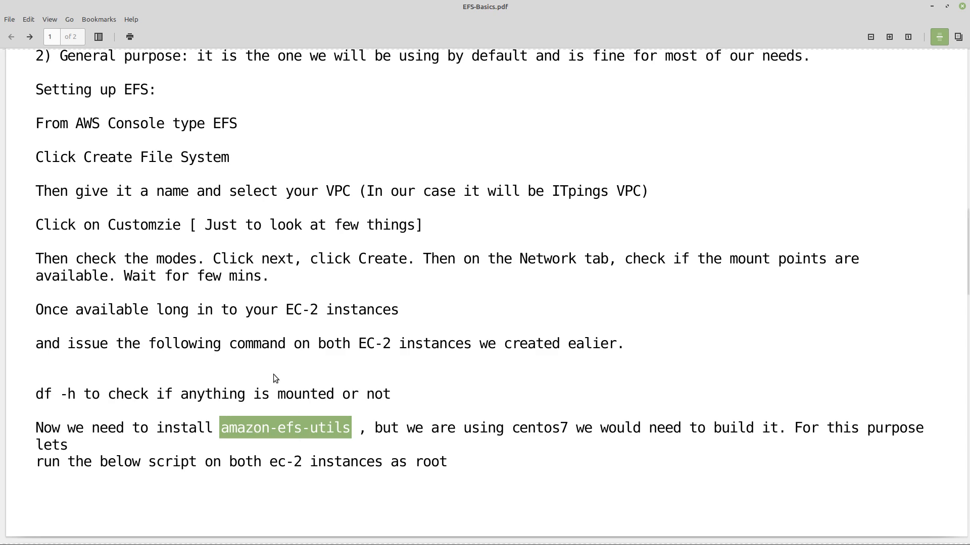
scroll(262, 379, down, 5)
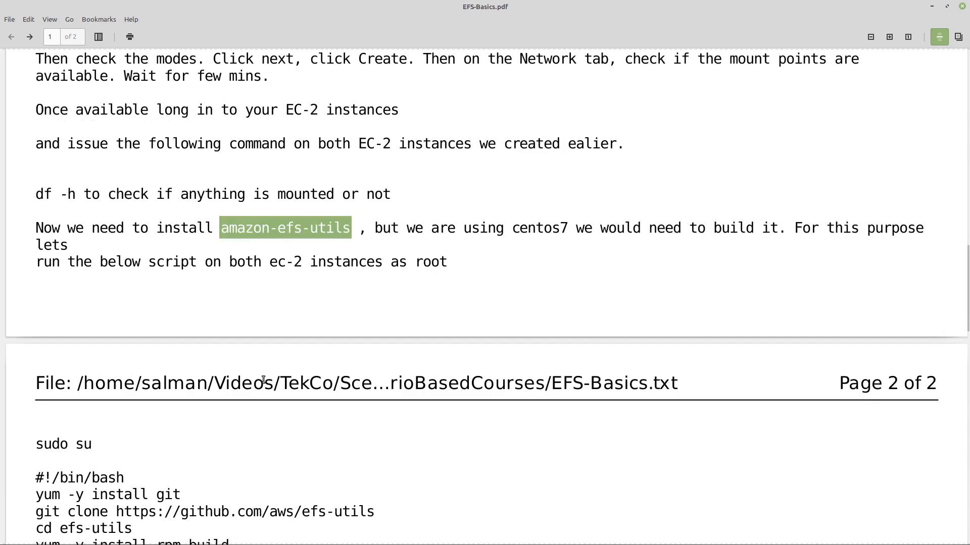
scroll(270, 344, down, 6)
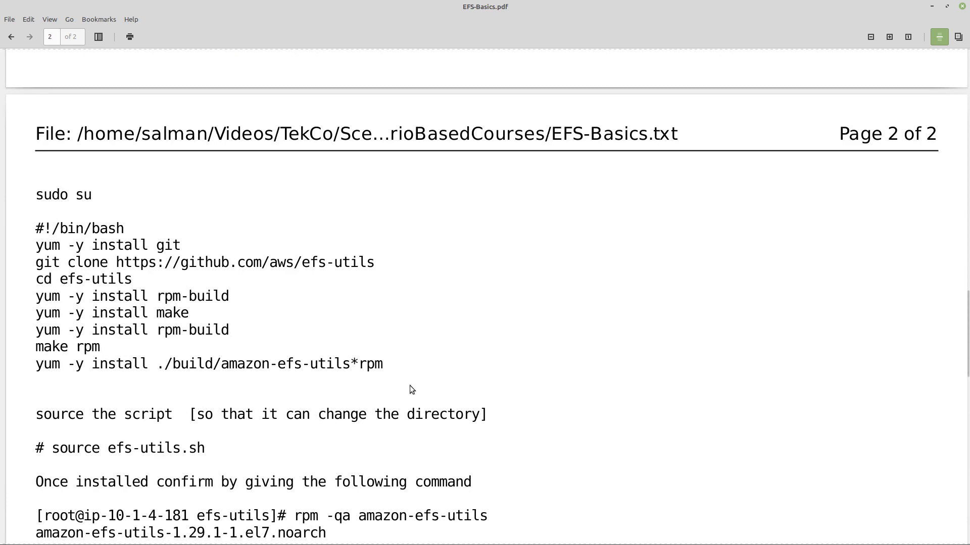
mouse_move(283, 544)
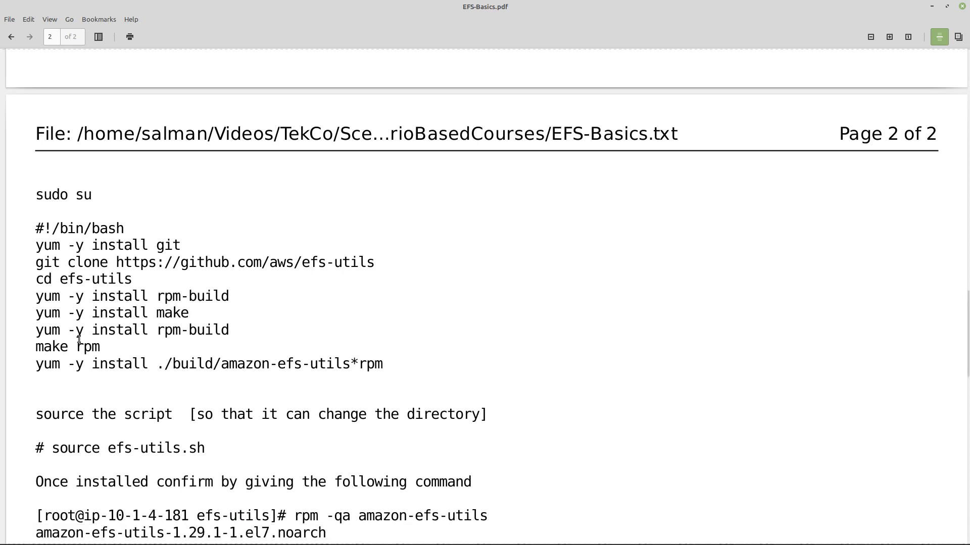
drag(33, 231, 413, 362)
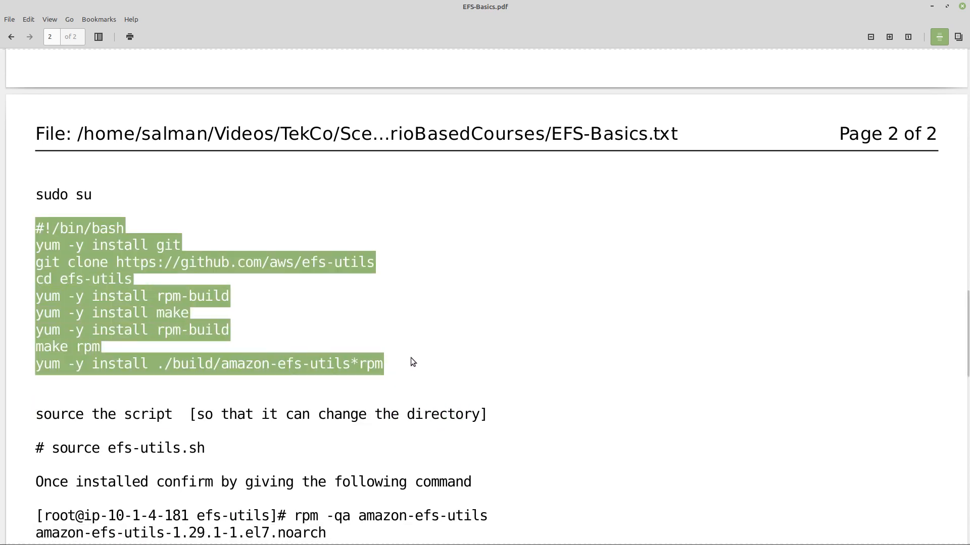
right_click(101, 265)
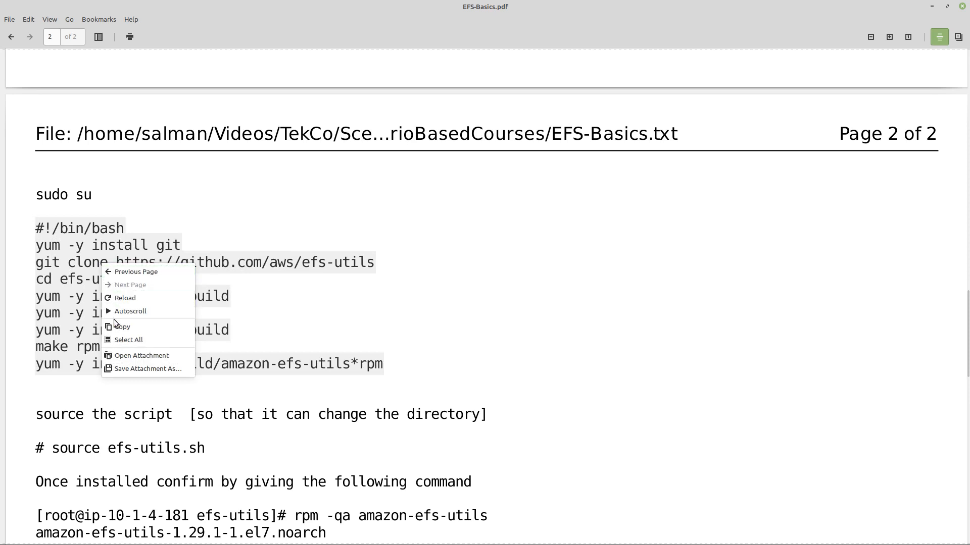
click(115, 326)
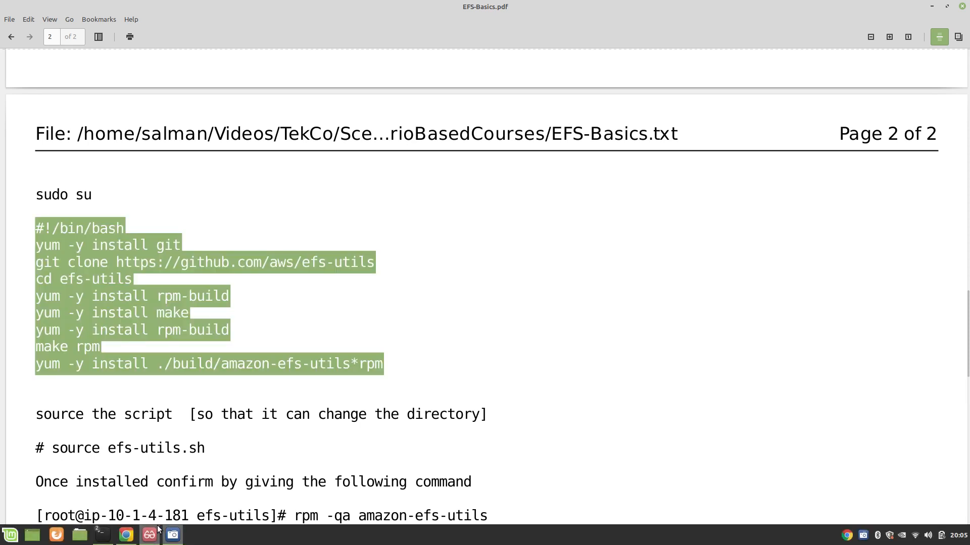
In the ip-10-1-5-54 terminal, delete all contents of /home/centos with rm -rf *, clear the screen, and list the directory.
mouse_move(103, 534)
mouse_move(71, 504)
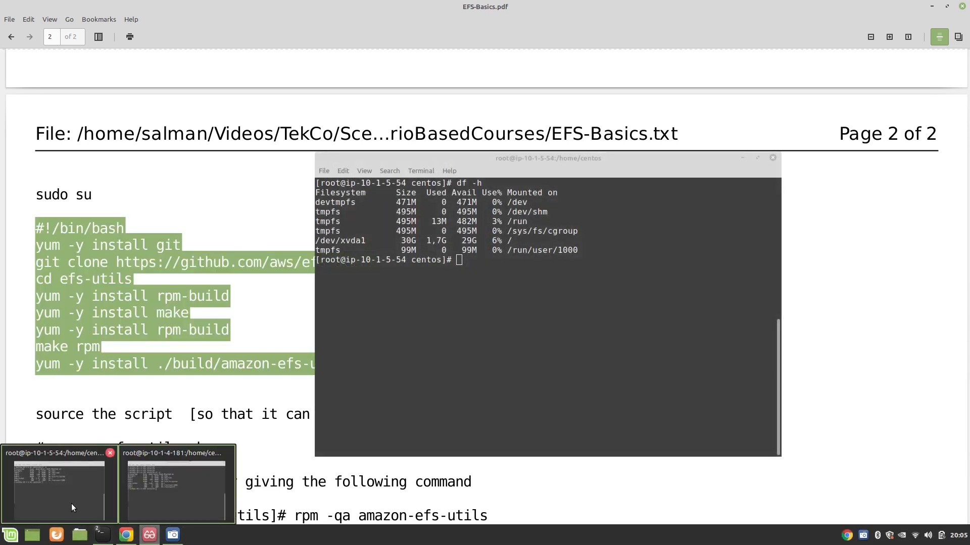
click(71, 504)
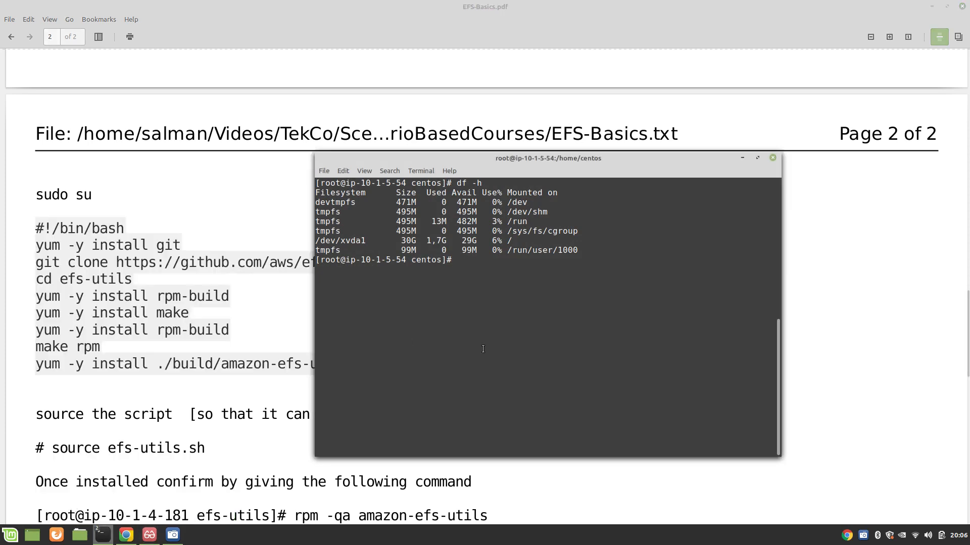
text(ls)
key(Return)
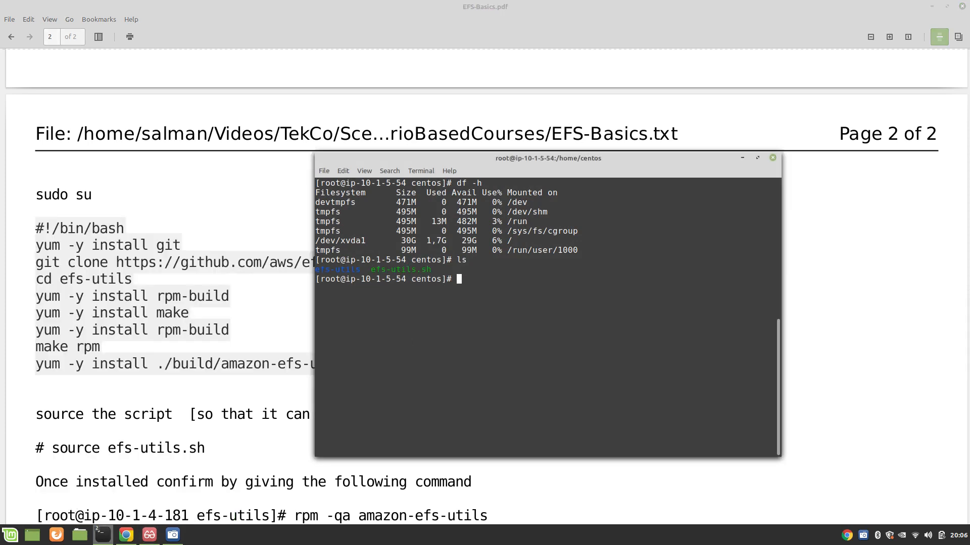
text(rm -rf *)
key(Return)
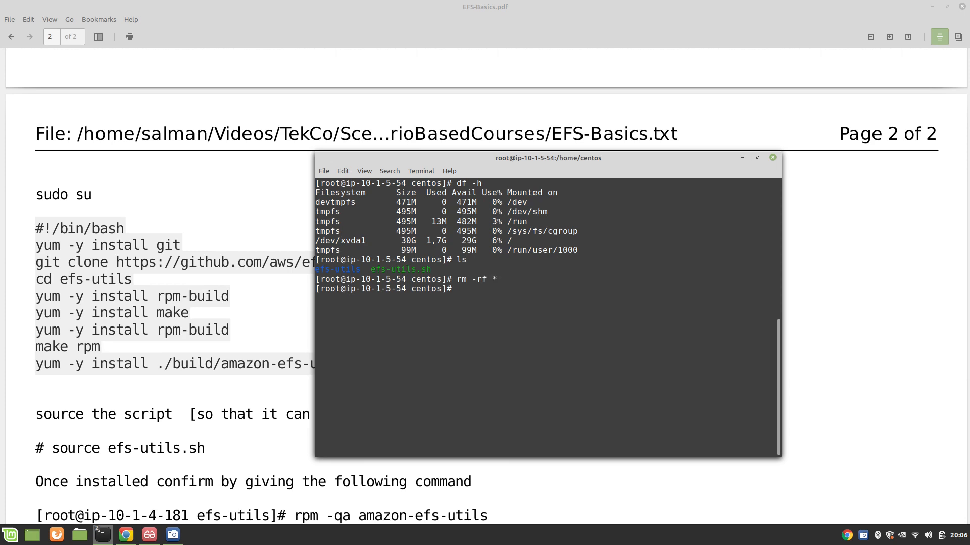
text(clear)
key(Return)
text(ls)
key(Return)
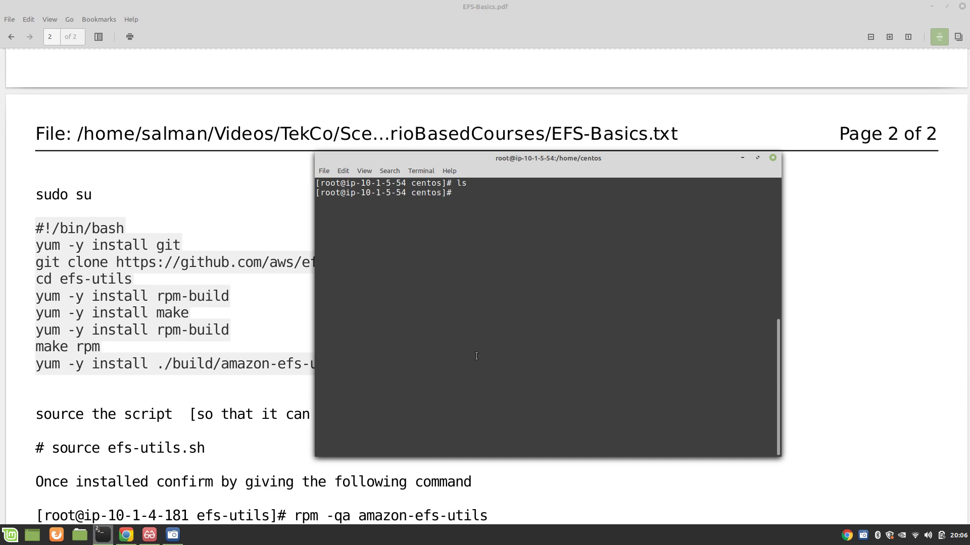
Create efs-utils.sh in vim on ip-10-1-5-54 with the copied build script as its contents, and save it.
key(Return)
key(Return)
key(Return)
text(vim efs)
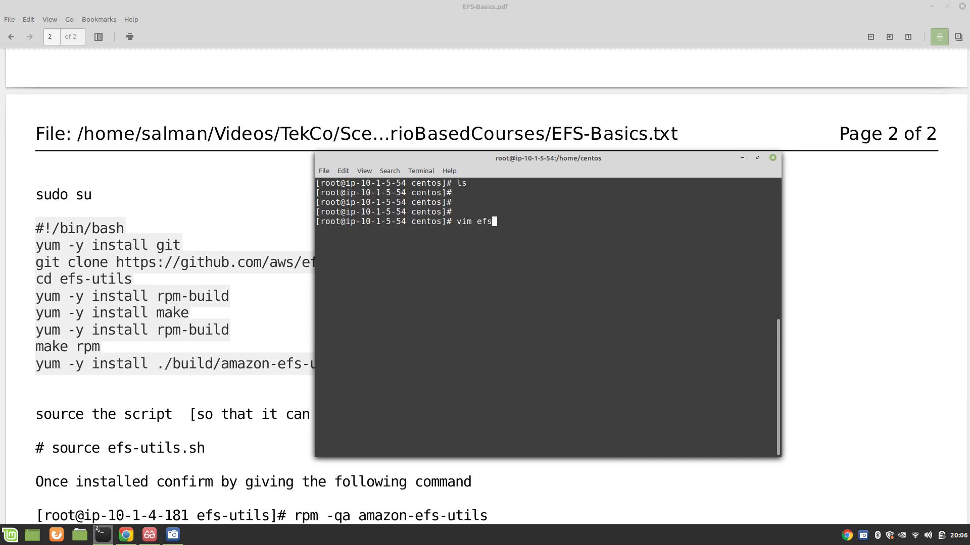
text(-utils.sh)
key(Return)
key(i)
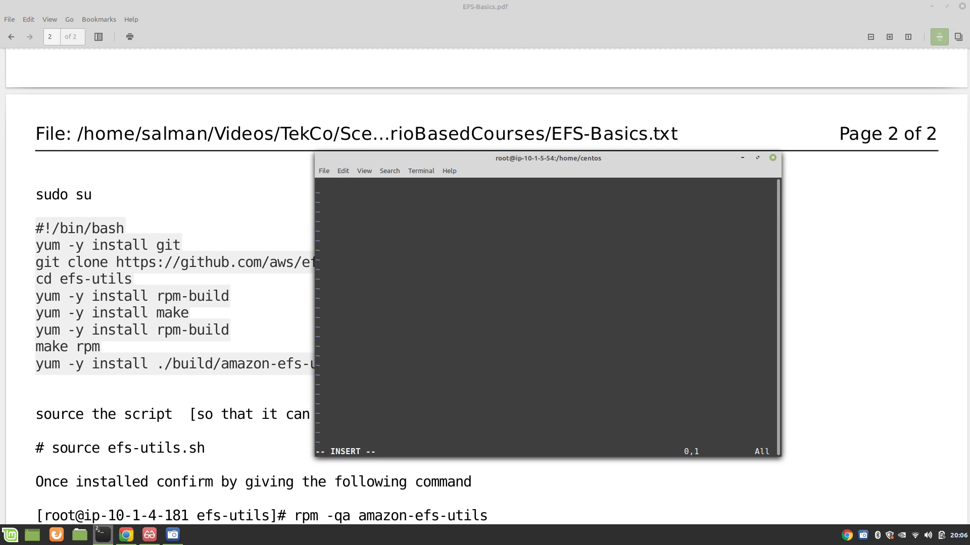
key(ctrl+shift+v)
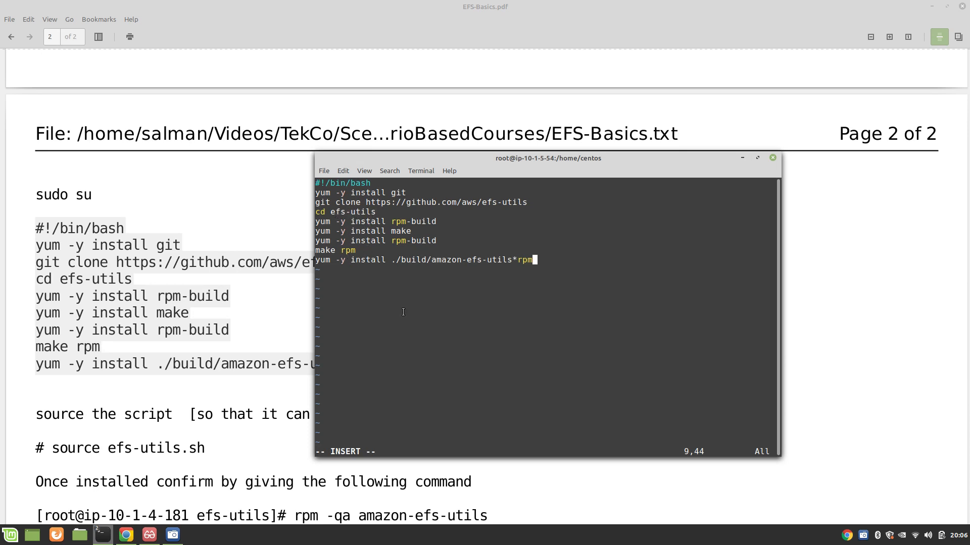
key(Escape)
text(:wq)
key(Return)
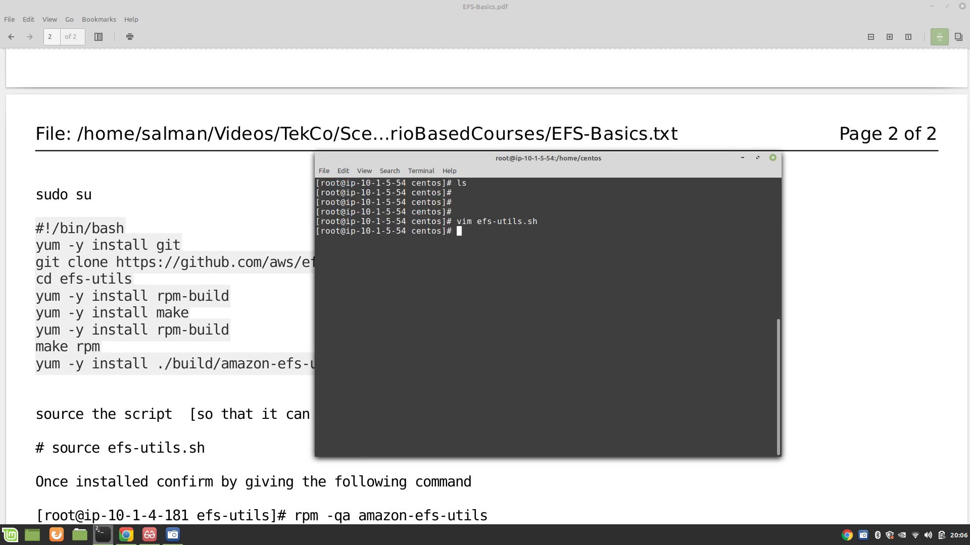
Make efs-utils.sh executable on ip-10-1-5-54 with chmod +x.
text(chmod +x )
text(ut)
key(BackSpace)
key(BackSpace)
text(ef)
key(Tab)
key(Return)
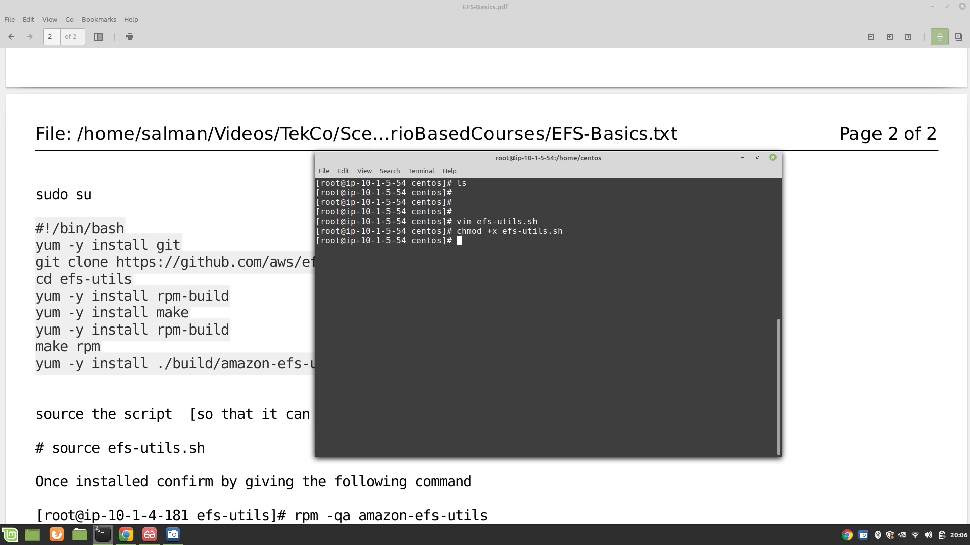
Run efs-utils.sh on ip-10-1-5-54 with the source command to build and install amazon-efs-utils.
key(Return)
key(Return)
text(souch)
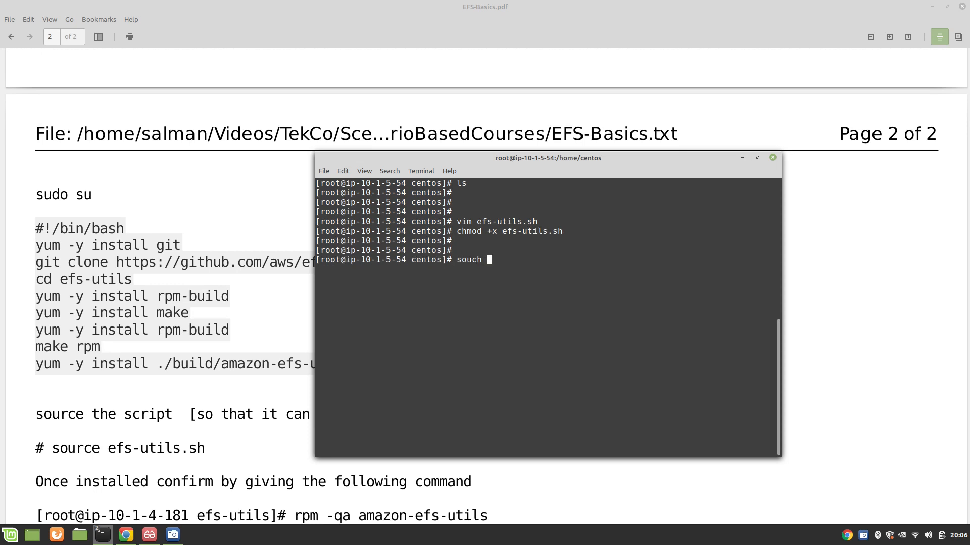
key(BackSpace)
key(BackSpace)
key(BackSpace)
text(rce ef)
key(Tab)
key(Return)
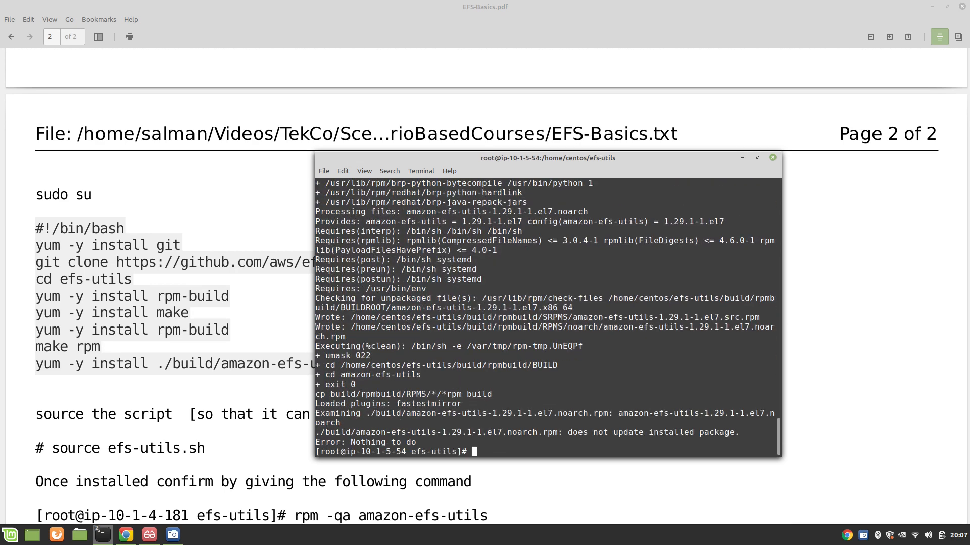
Query the installed amazon-efs-utils package on ip-10-1-5-54 with rpm -qa, and clear the terminal.
key(Return)
key(Return)
key(Return)
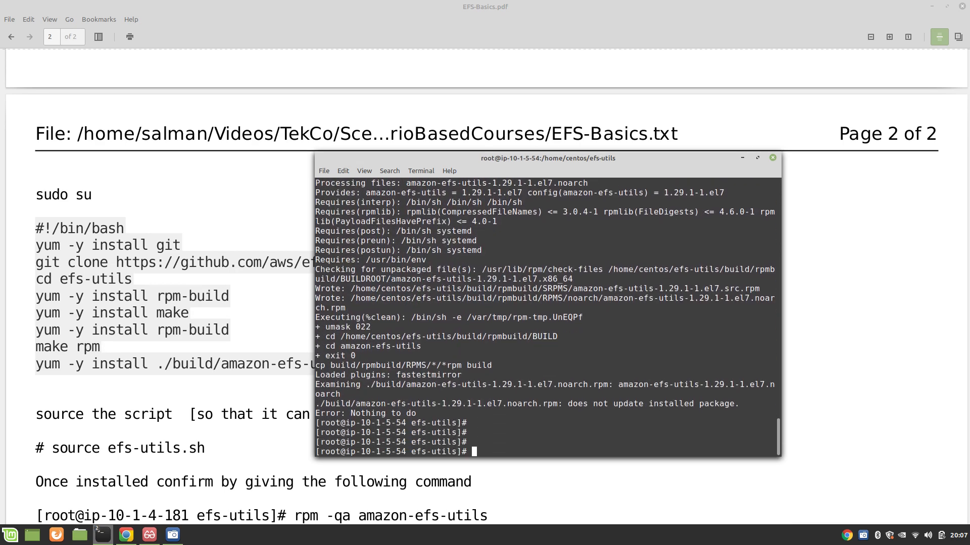
text(rpm -qa)
text(ef)
key(BackSpace)
key(BackSpace)
key(BackSpace)
text(amazon-efs-utils)
key(Return)
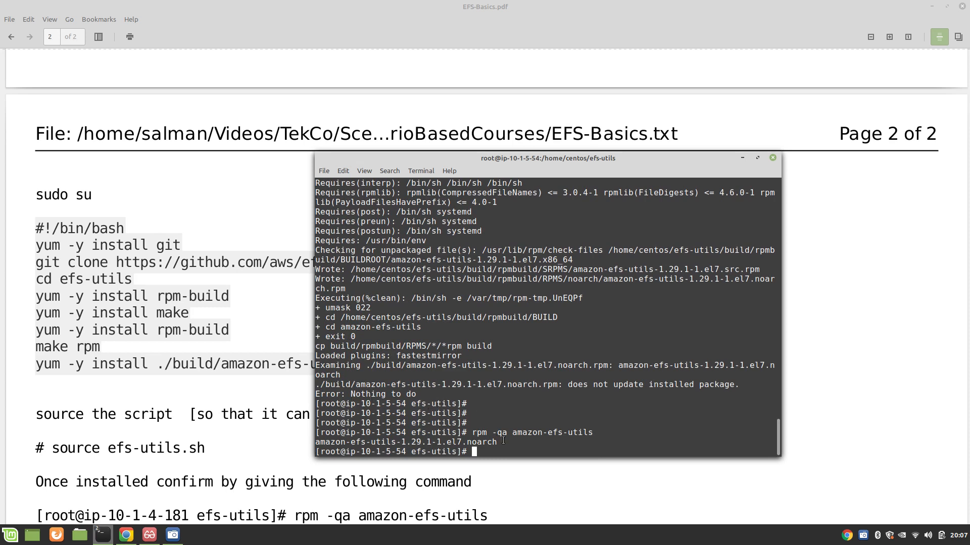
text(clear)
key(Return)
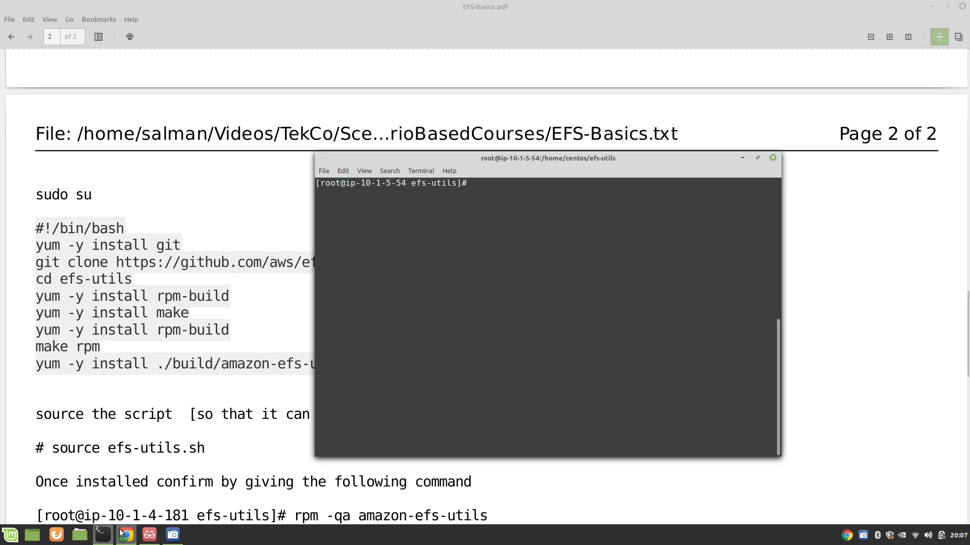
Switch to the ip-10-1-4-181 terminal and list the contents of /home/centos.
mouse_move(103, 535)
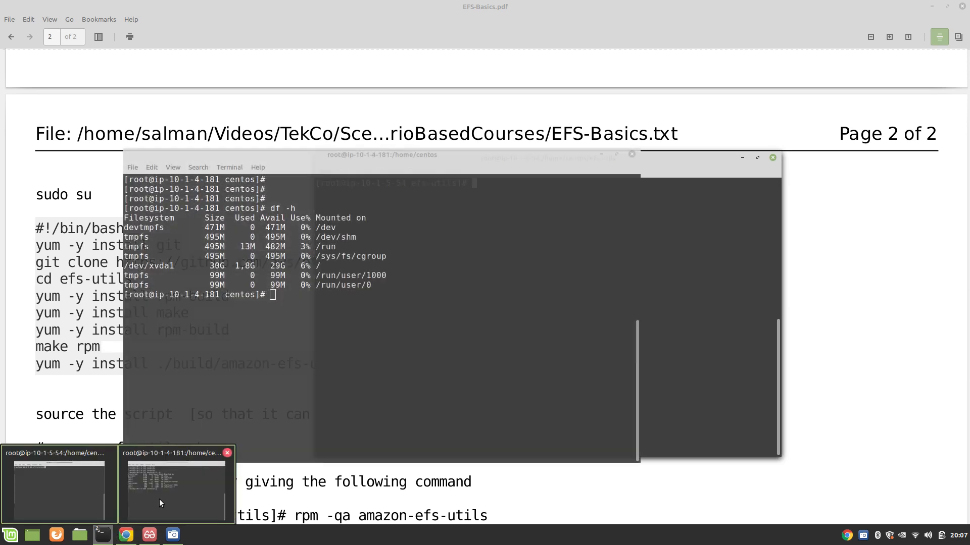
click(162, 499)
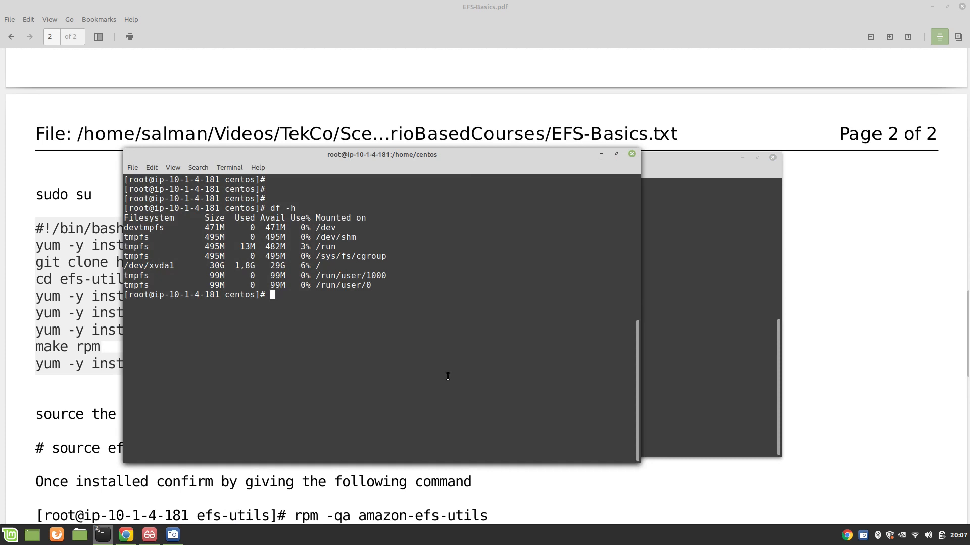
key(Return)
key(Return)
text(ls)
key(Return)
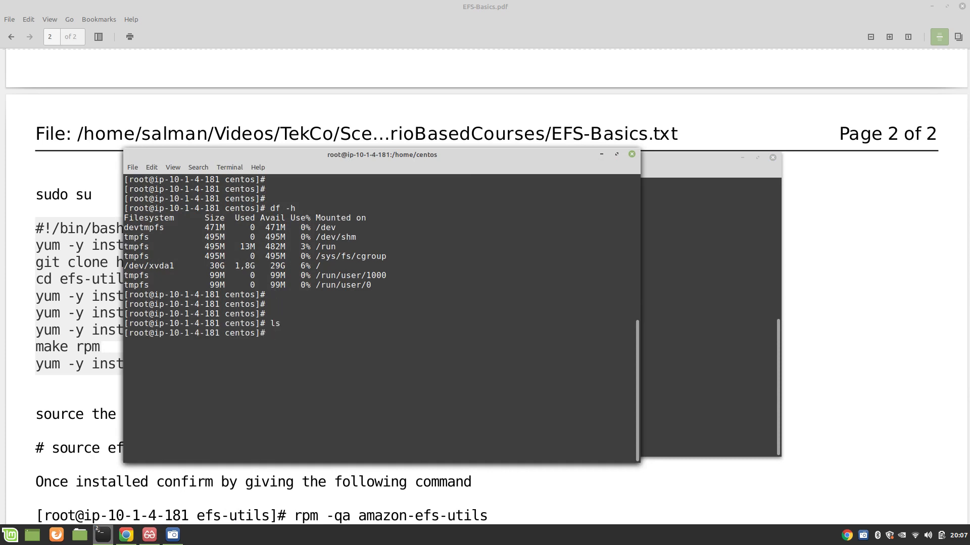
Create efs-utils.sh in vim on ip-10-1-4-181 with the same build script as its contents, and save it.
text(vim efs-utils.sh)
key(Return)
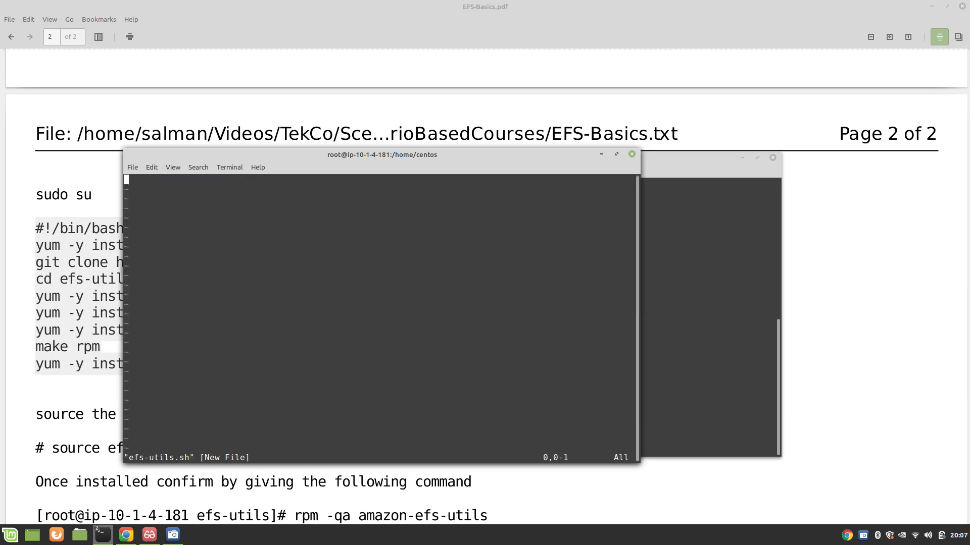
key(i)
text(#!/bin/bash yum -y install git git clone https://github.com/aws/efs-utils cd efs-utils yum -y install rpm-build yum -y install make yum -y install rpm-build make rpm yum -y install ./build/amazon-efs-utils*rpm)
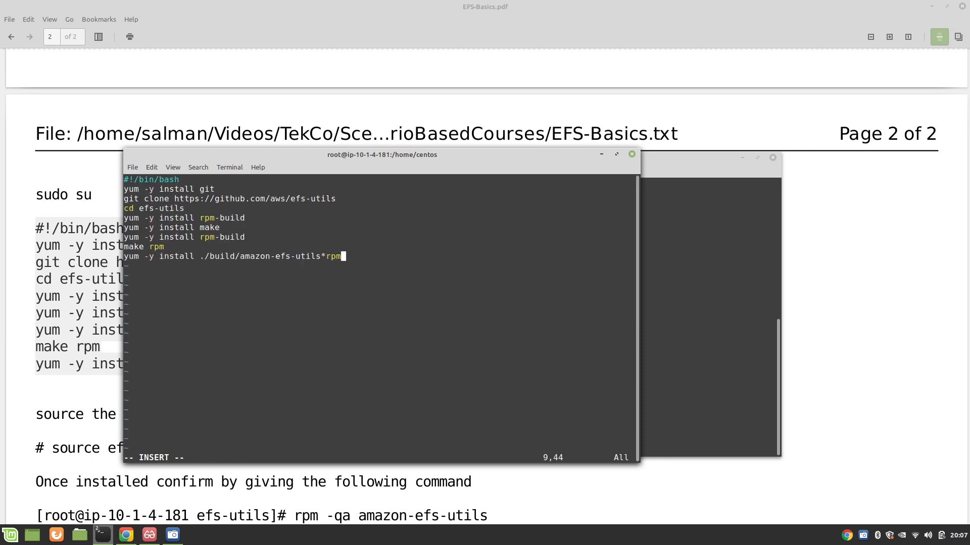
key(Escape)
text(:wq)
key(Return)
Make efs-utils.sh executable on ip-10-1-4-181 and run it with the source command.
text(chmod )
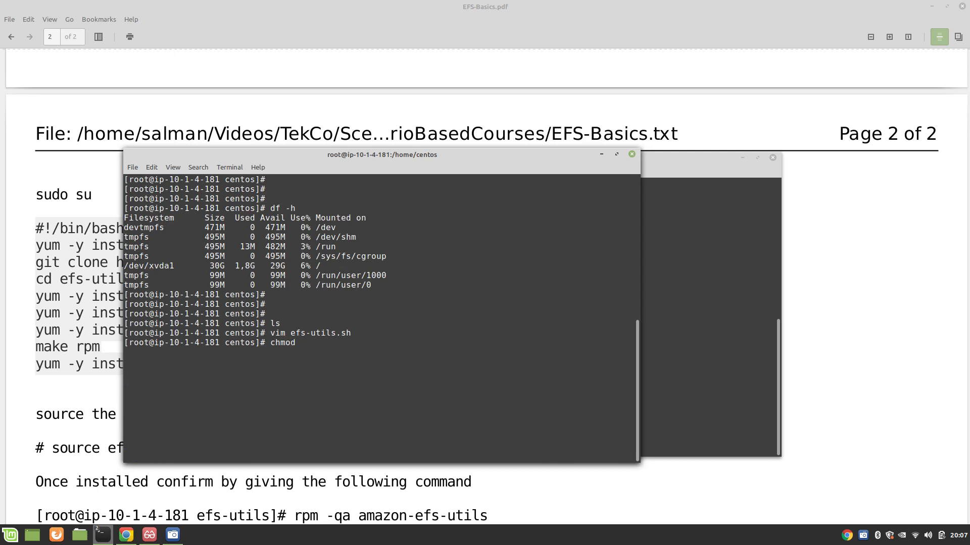
text(+x efs)
key(Tab)
key(Return)
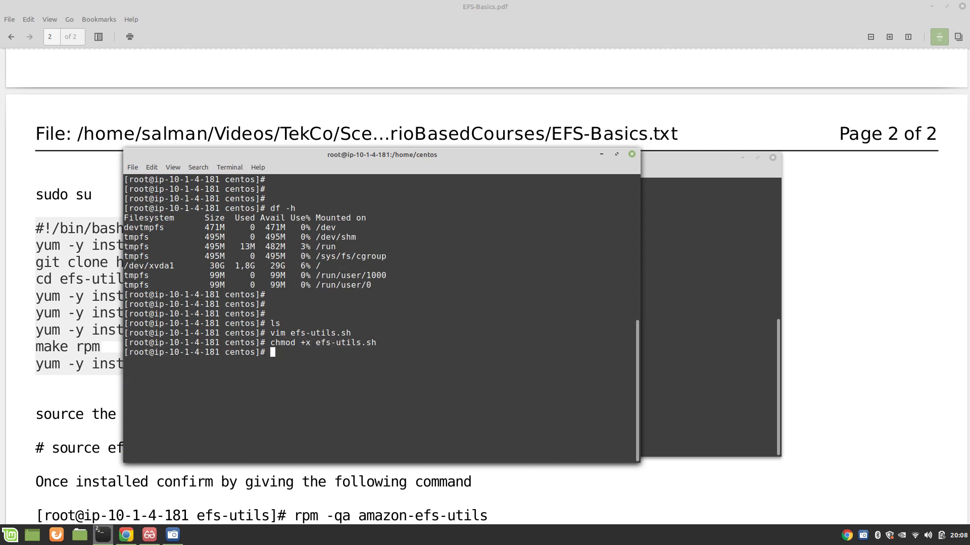
text(source efs)
key(Tab)
key(Return)
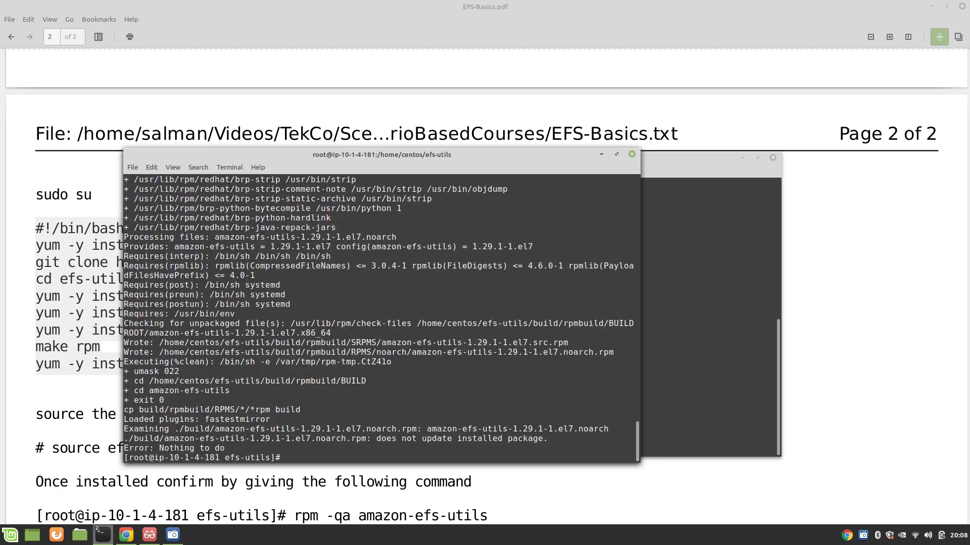
Query the installed amazon-efs-utils package on ip-10-1-4-181 with rpm -qa.
text(rpm)
text( -q )
text( m)
text(mz)
key(BackSpace)
text(azon-efs-utls)
key(BackSpace)
text(is)
key(Return)
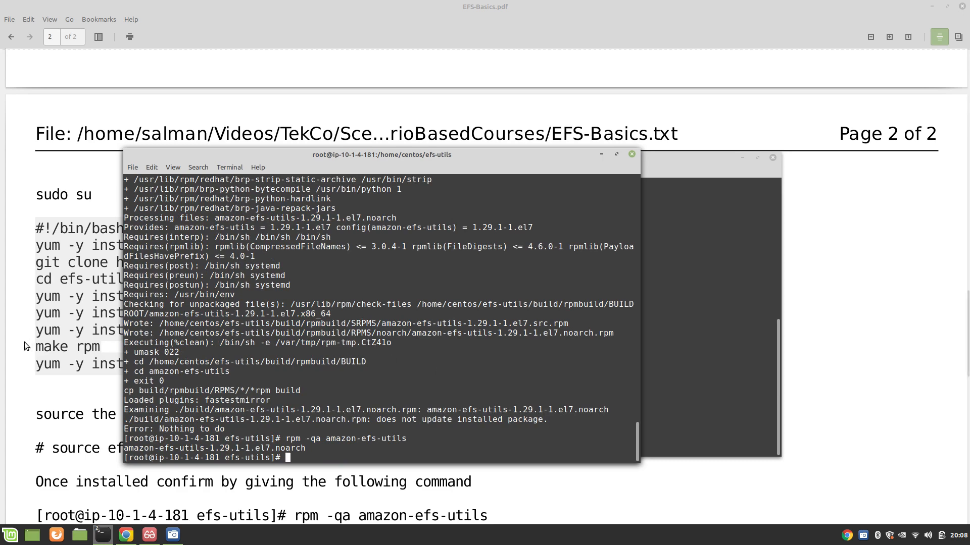
Consult the mount point instructions in EFS-Basics.pdf and create the efs-mp directory under /mnt on ip-10-1-5-54.
click(29, 408)
scroll(277, 415, down, 4)
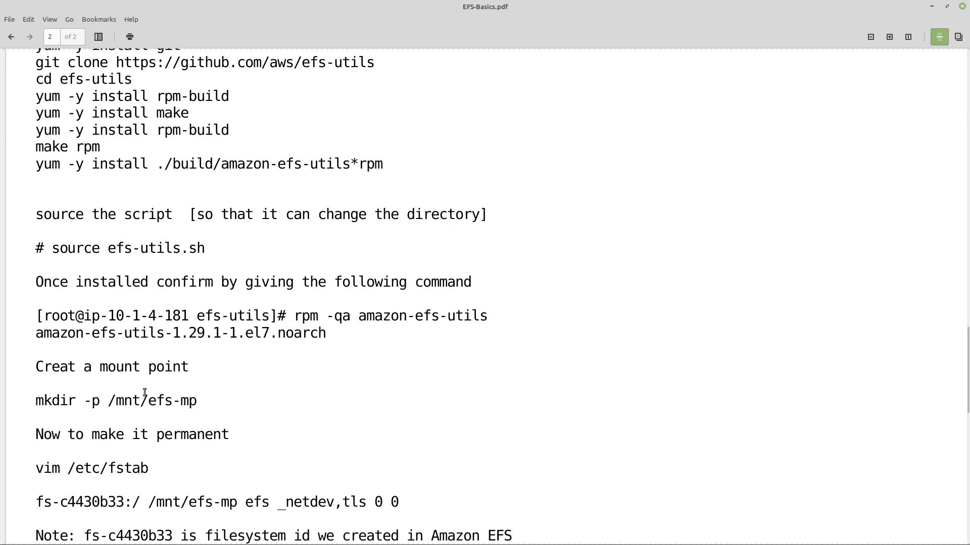
mouse_move(99, 535)
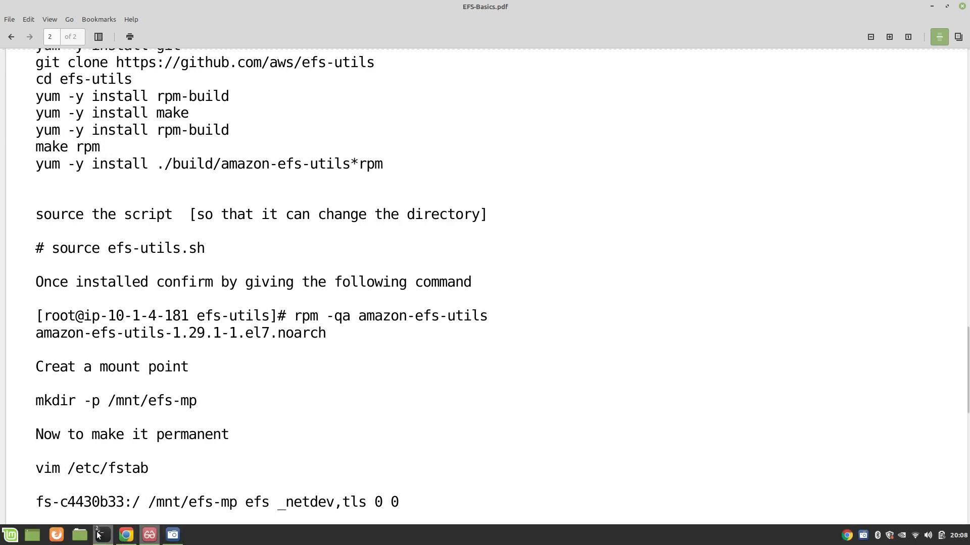
click(96, 501)
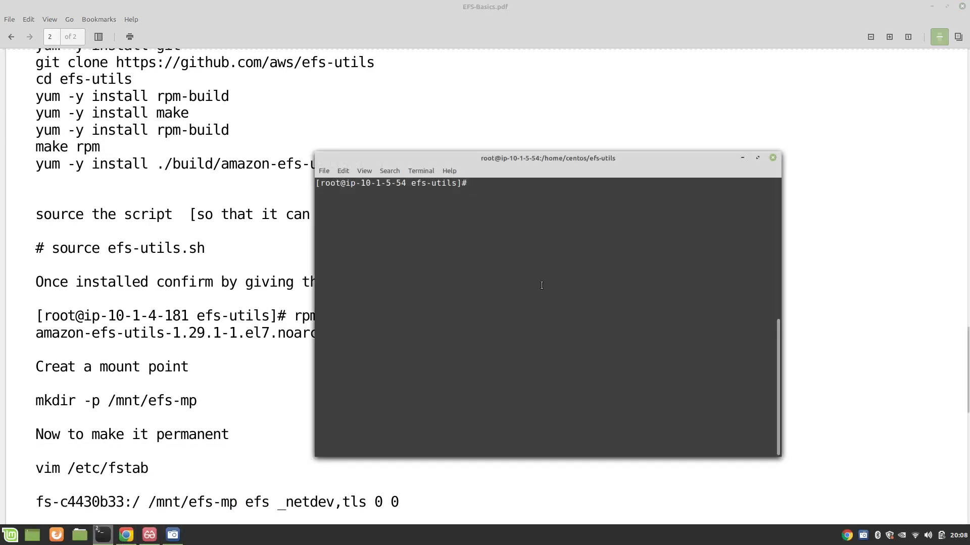
text(cd /mnt/)
key(Return)
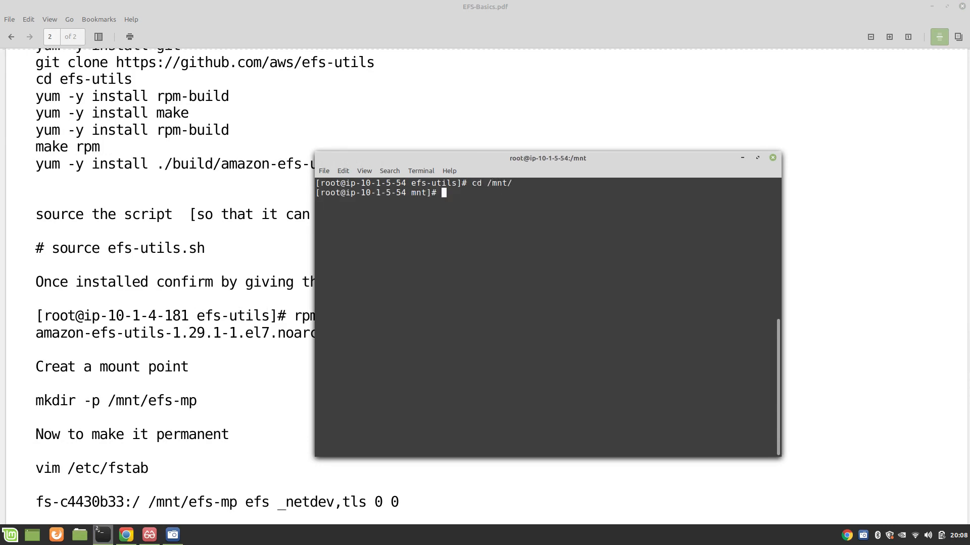
text(ls)
key(Return)
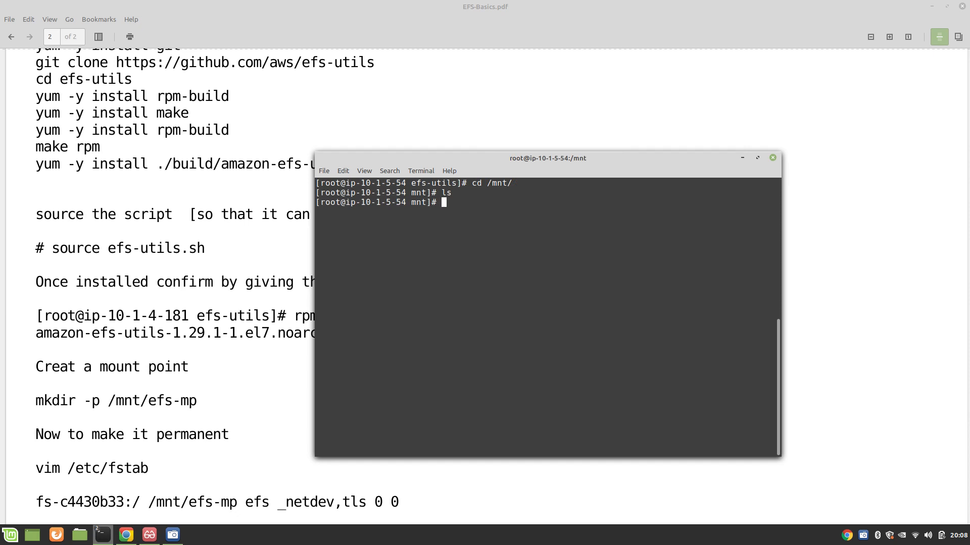
text(mkdir efs-mp)
key(Return)
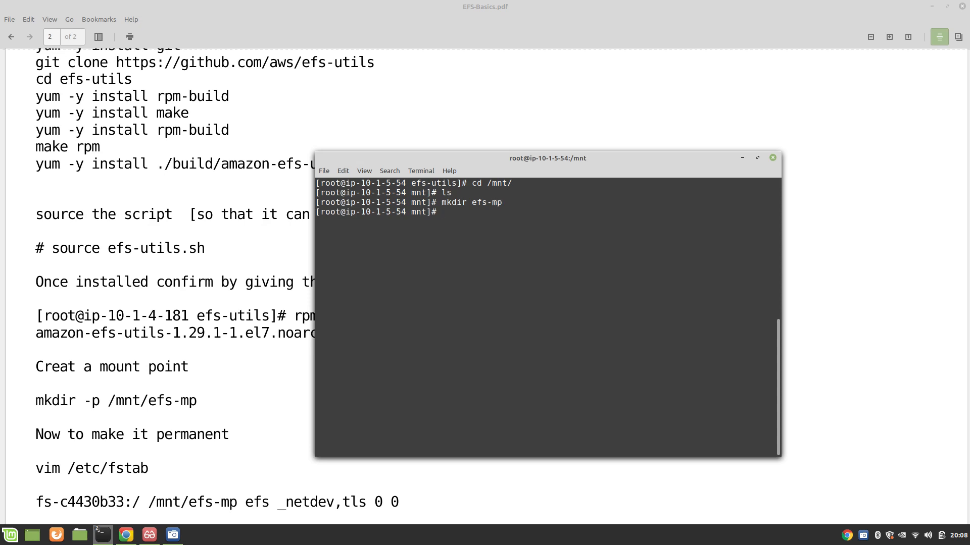
key(Return)
key(Return)
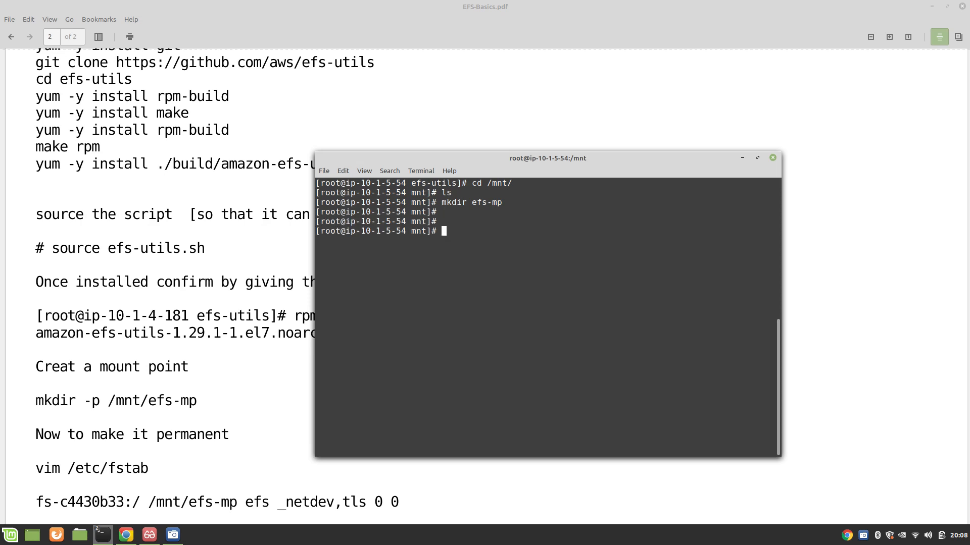
Switch to the ip-10-1-4-181 terminal, create the efs-mp directory under /mnt, and clear the screen.
mouse_move(103, 525)
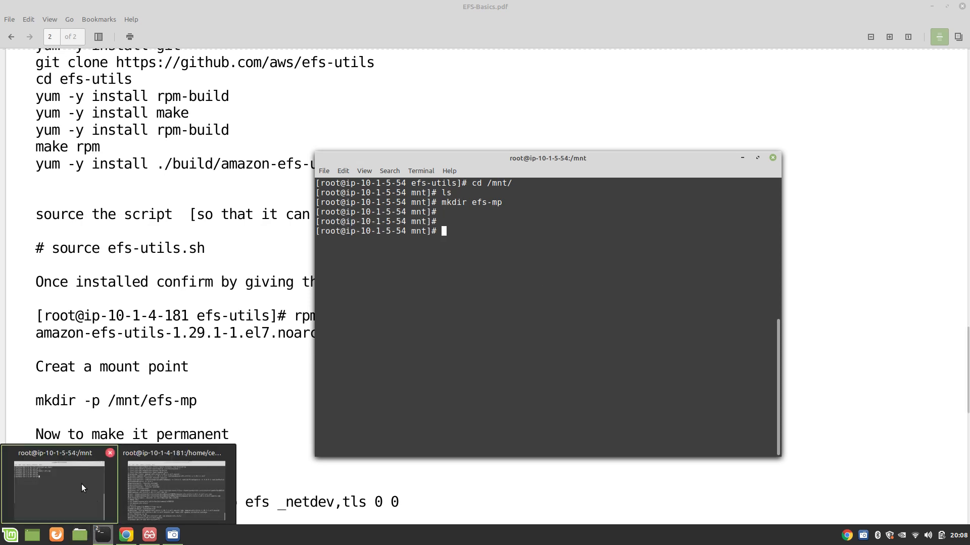
click(147, 500)
key(Return)
key(Return)
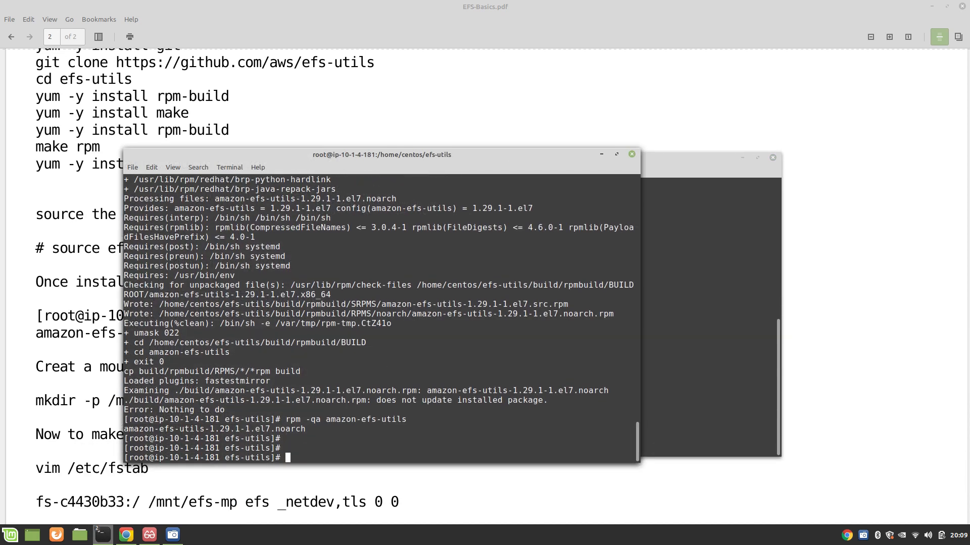
text(cd /mnt/)
key(Return)
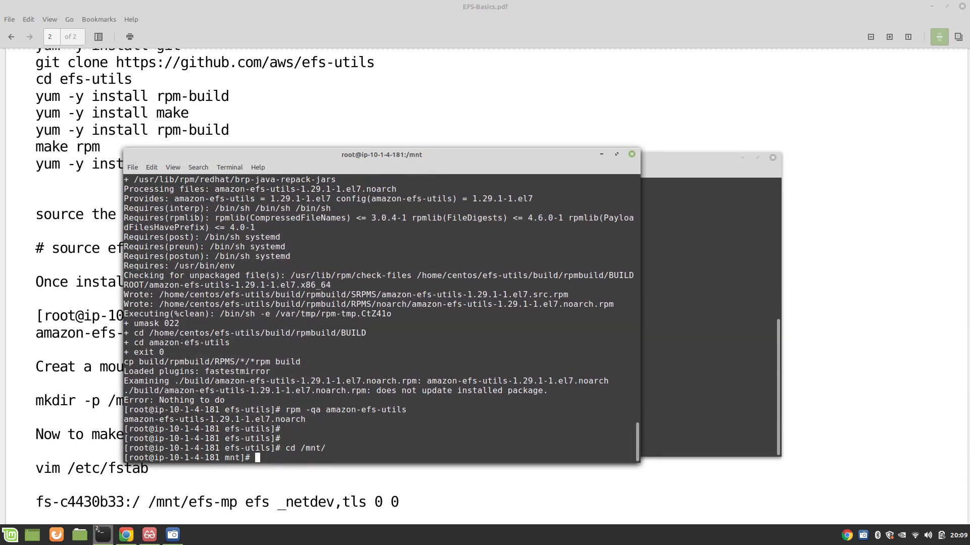
text(ls)
key(Return)
text(mkdir )
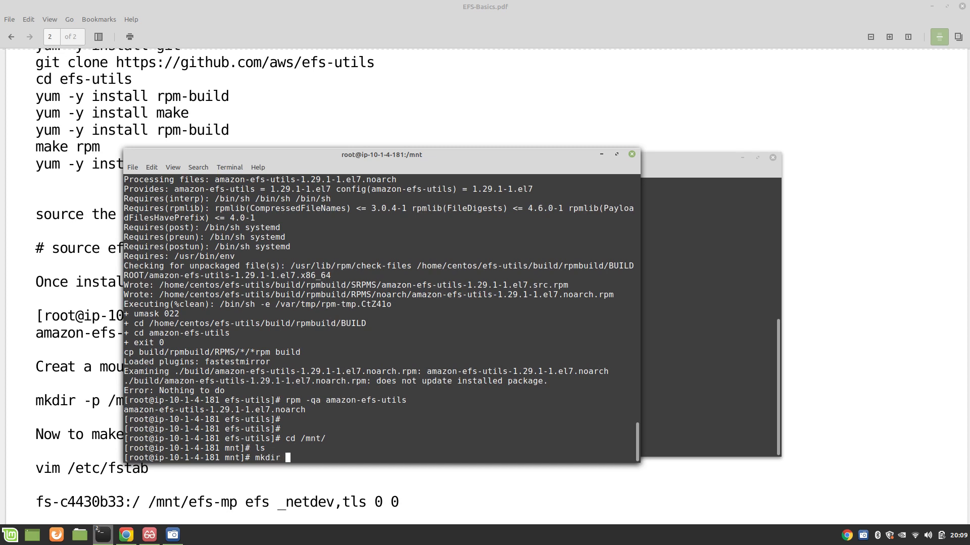
text(efs-mp)
key(Return)
text(clear)
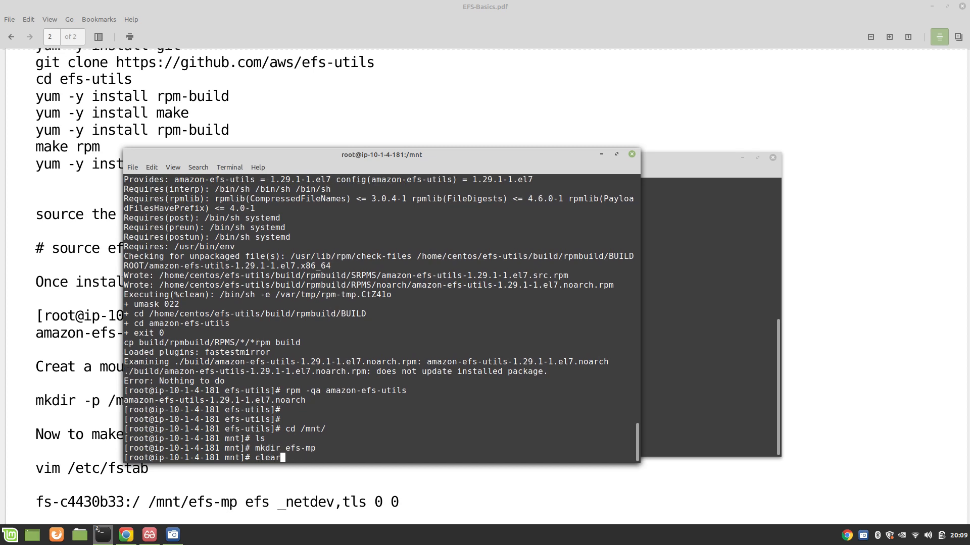
key(Return)
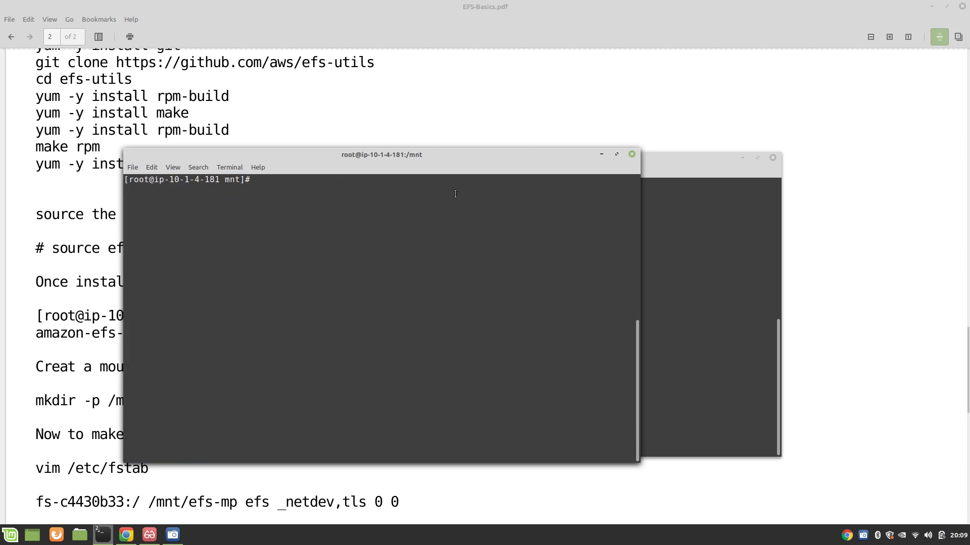
Switch to the Amazon EFS console in Chrome and refresh the AWS-EFS-DEMO mount target list.
click(665, 164)
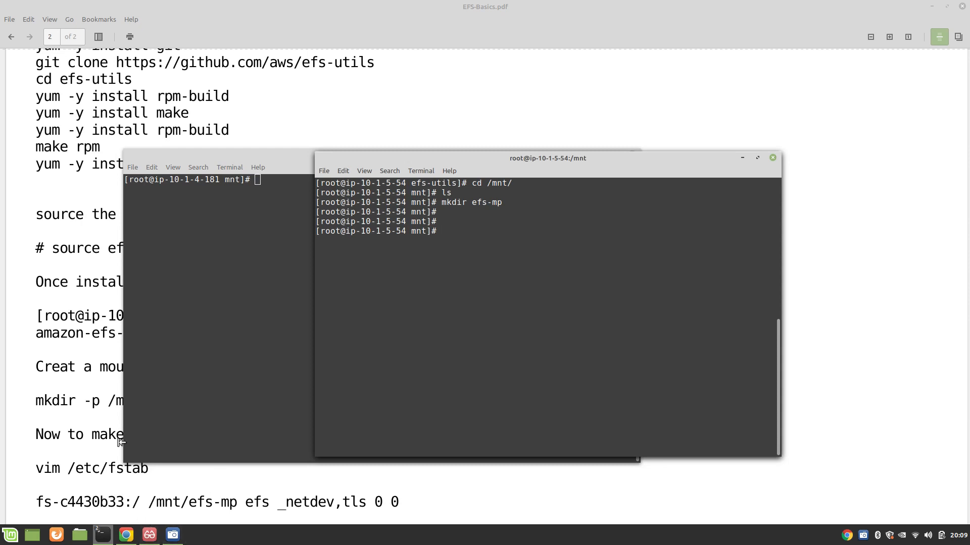
mouse_move(127, 534)
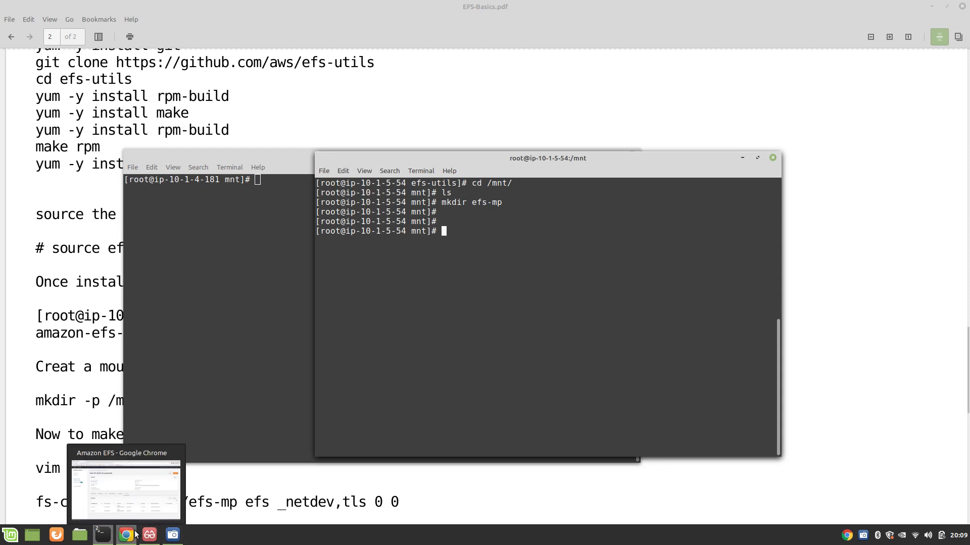
click(139, 502)
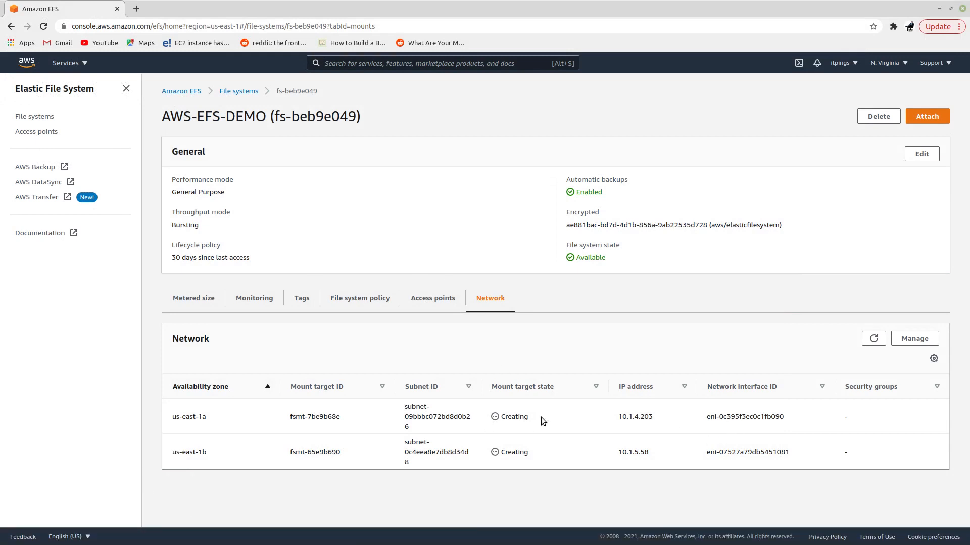
click(870, 341)
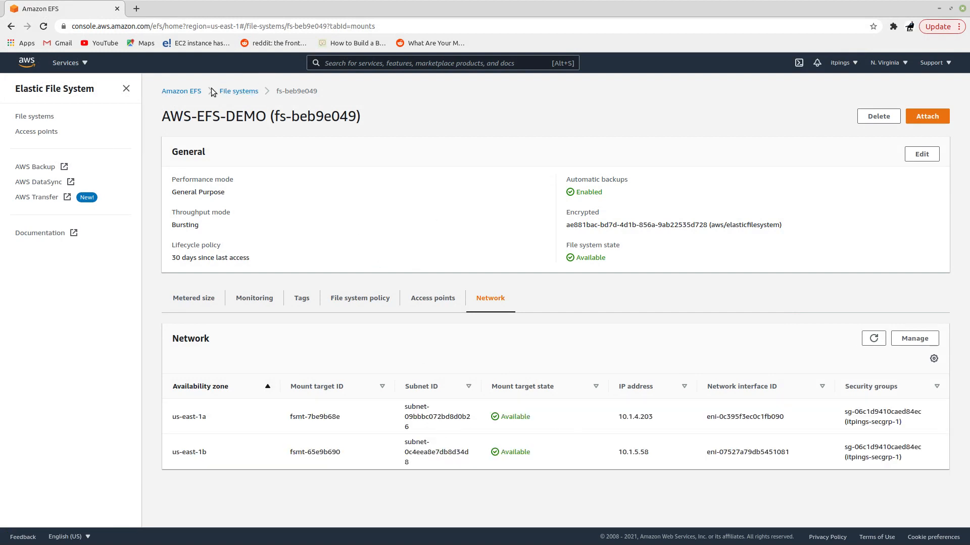
Go to the EFS file systems list and copy the AWS-EFS-DEMO file system ID, fs-beb9e049.
click(230, 92)
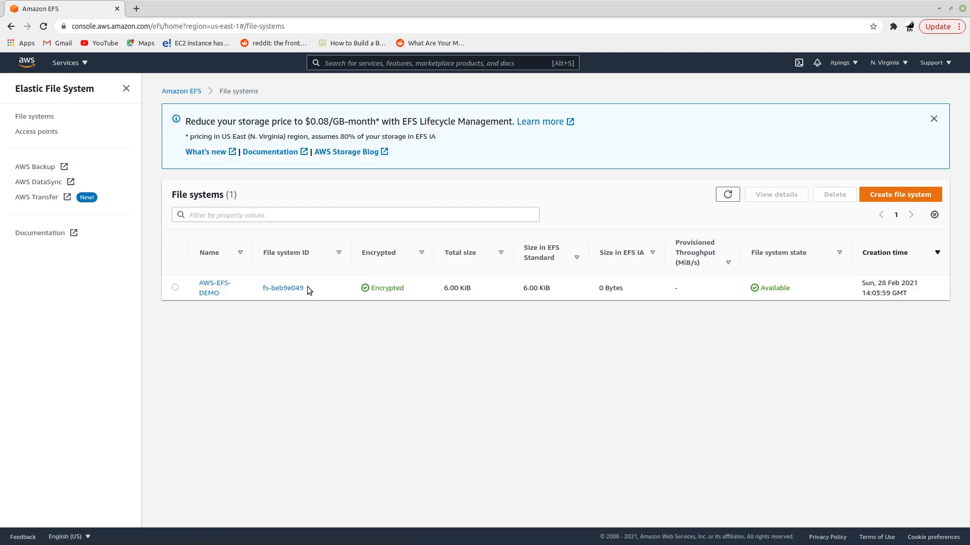
drag(307, 287, 262, 290)
right_click(268, 290)
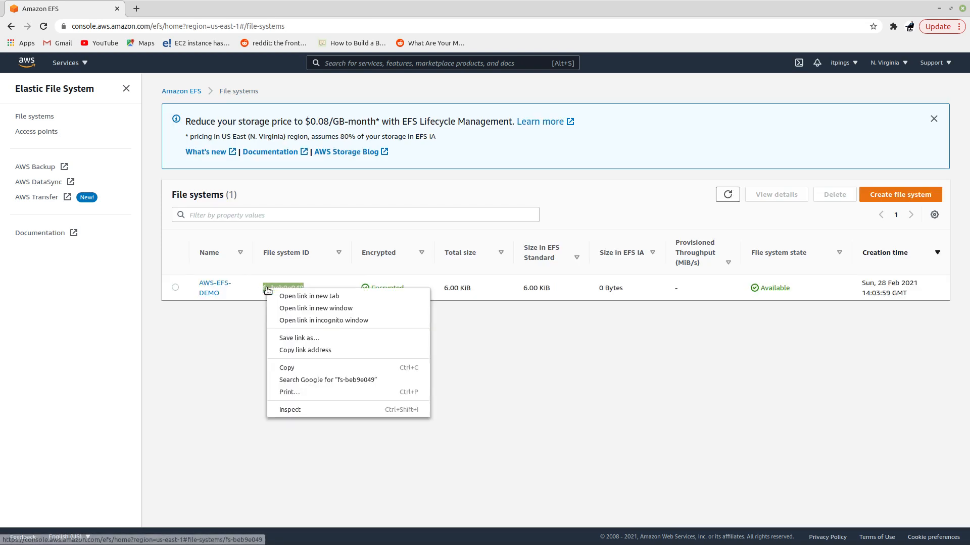
click(285, 368)
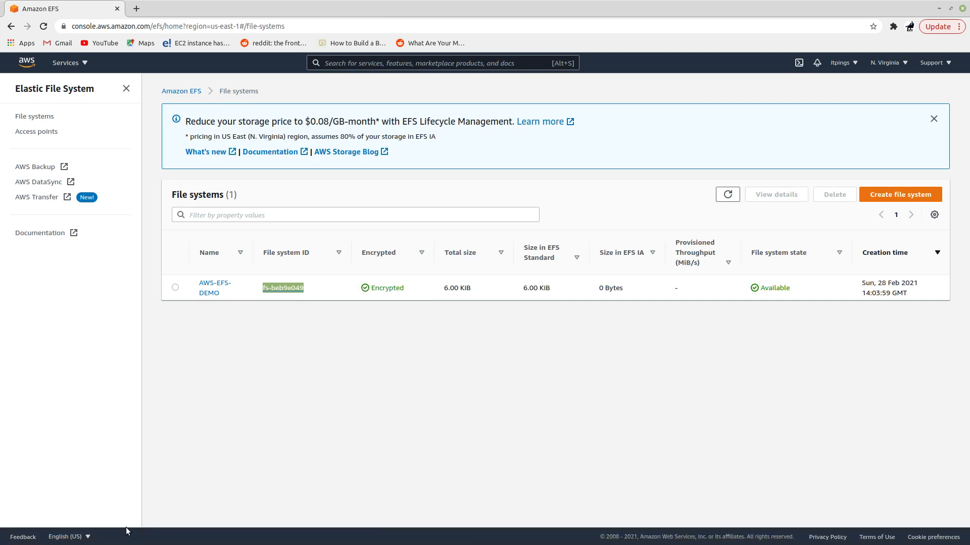
Switch to the ip-10-1-5-54 terminal and open /etc/fstab in vim.
click(103, 535)
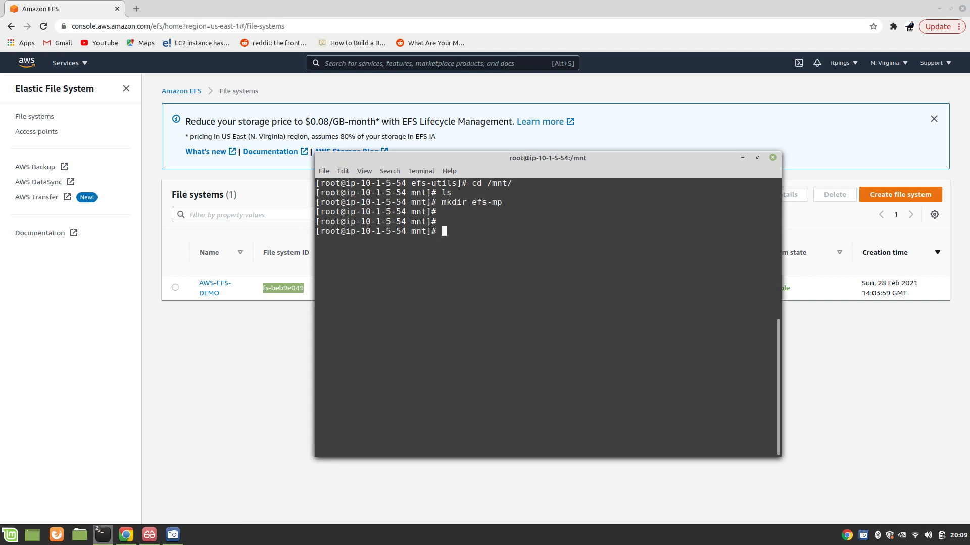
key(Return)
key(Return)
key(Return)
text(vim /et)
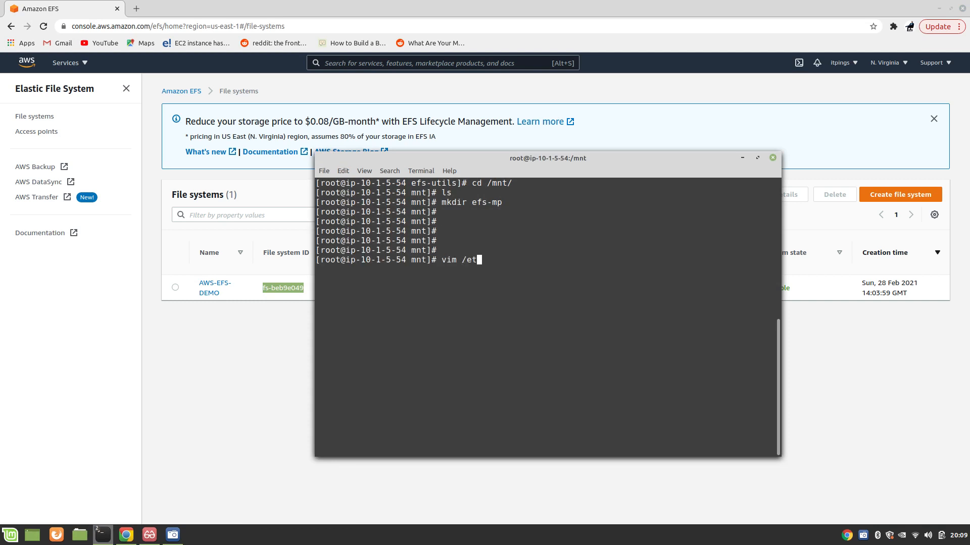
text(c/fs)
key(Tab)
key(Return)
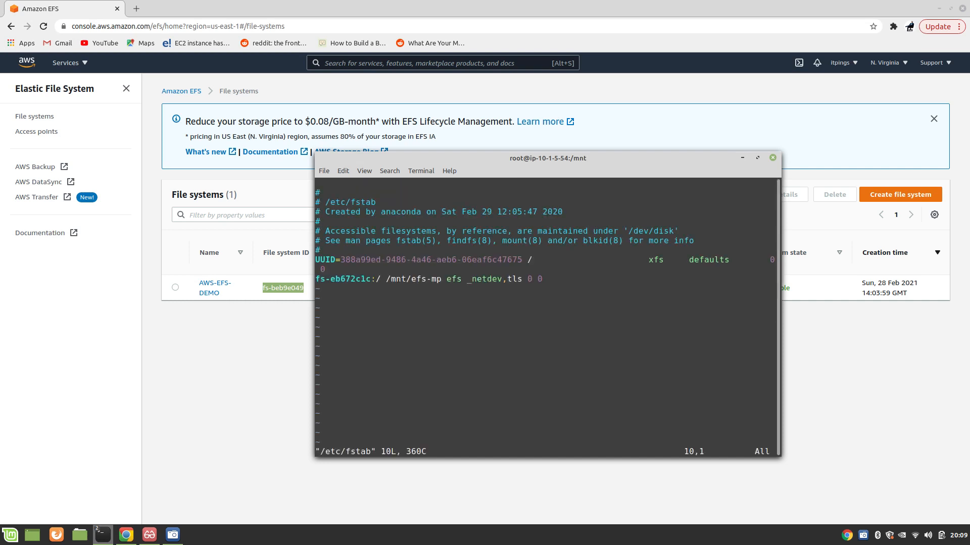
Replace the file system ID in the /mnt/efs-mp entry of /etc/fstab with the copied fs-beb9e049.
key(Right)
key(Right)
key(Right)
key(Right)
key(Right)
key(Right)
key(Right)
key(Right)
key(Right)
key(Right)
key(i)
key(Right)
key(BackSpace)
key(BackSpace)
key(BackSpace)
key(BackSpace)
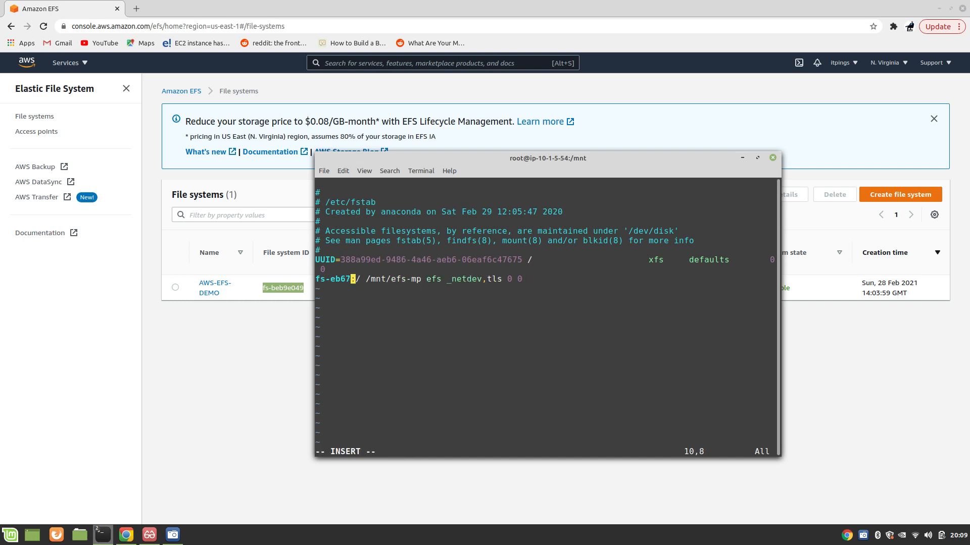
key(BackSpace)
key(BackSpace)
key(BackSpace)
key(BackSpace)
key(BackSpace)
key(BackSpace)
key(BackSpace)
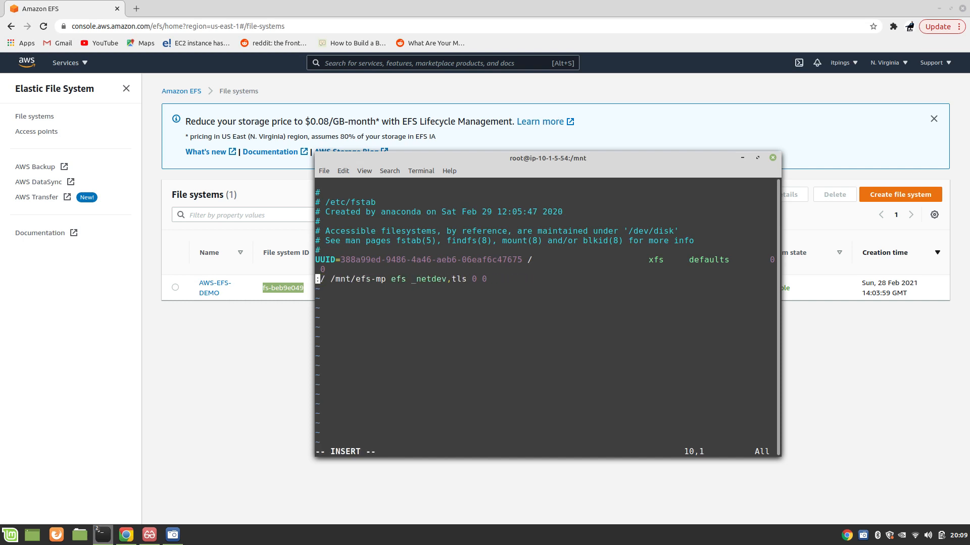
key(ctrl+shift+v)
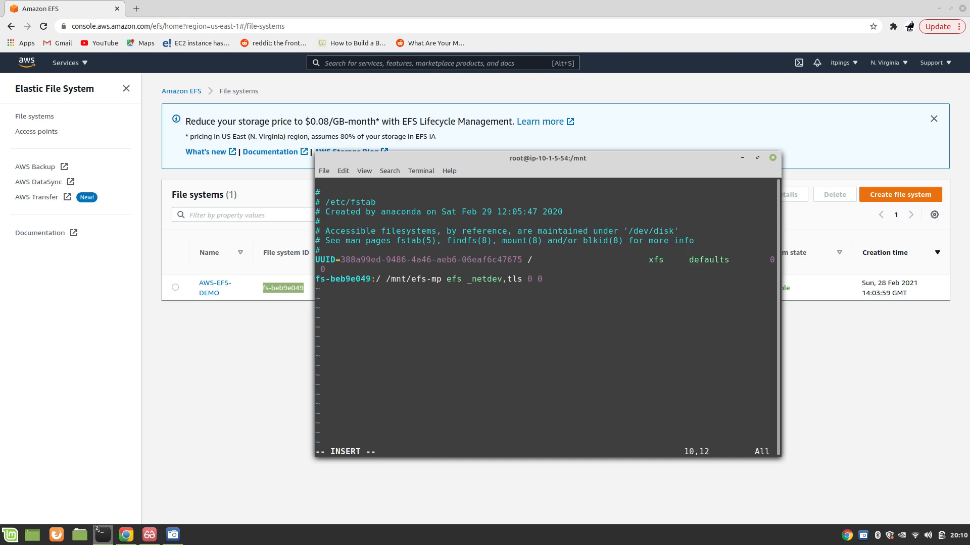
Examine the EFS entry in /etc/fstab field by field, from the file system ID through the mount point, type and options.
key(Left)
key(Left)
key(Left)
key(Left)
key(Left)
key(Left)
key(Left)
key(Left)
key(Left)
key(Left)
key(Left)
key(Right)
key(Right)
key(Right)
key(Right)
key(Right)
key(Right)
key(Right)
key(Right)
key(Right)
key(Right)
key(Right)
key(Right)
key(Right)
key(Right)
key(Right)
key(Right)
key(Right)
key(Right)
key(Right)
key(Right)
key(Right)
key(Right)
key(Right)
key(Right)
key(Right)
key(Right)
key(Right)
key(Right)
key(Right)
key(Right)
key(Right)
key(Right)
key(Right)
key(Right)
key(Right)
key(Right)
key(Right)
key(Right)
key(Right)
key(Right)
key(Right)
key(Right)
Save /etc/fstab on ip-10-1-5-54 and quit vim.
key(Escape)
key(shift+colon)
text(wq)
key(Return)
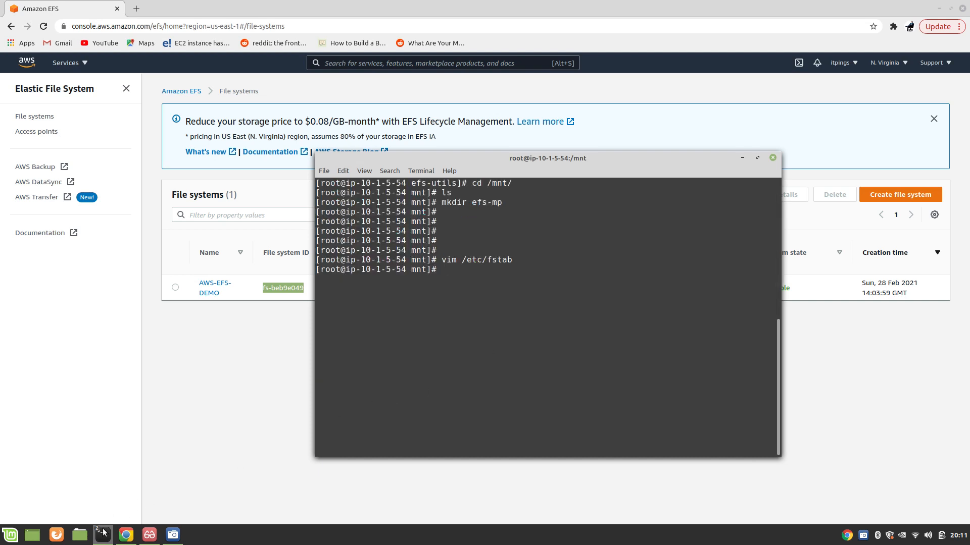
Switch to the ip-10-1-4-181 terminal and open /etc/fstab in vim.
mouse_move(103, 534)
click(196, 490)
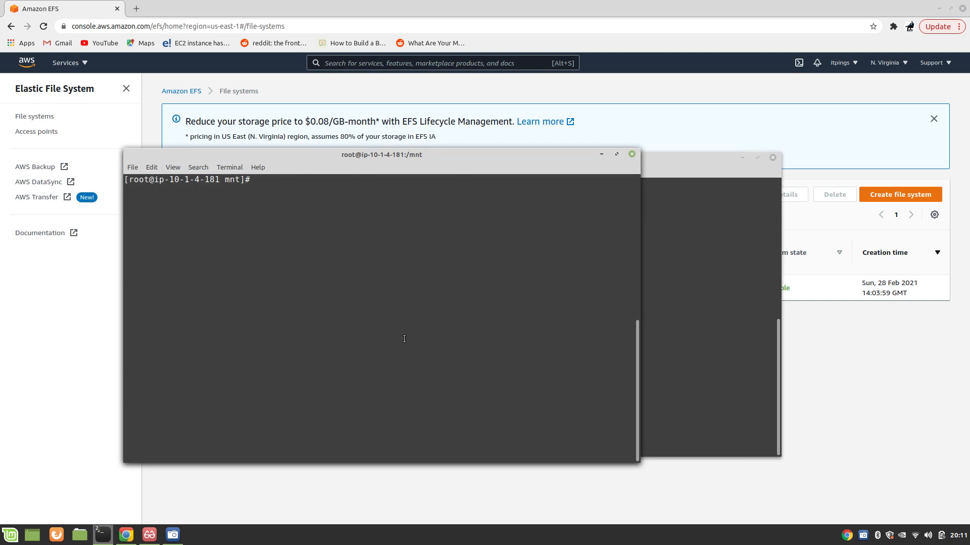
text(vim /etc/fstab)
key(Return)
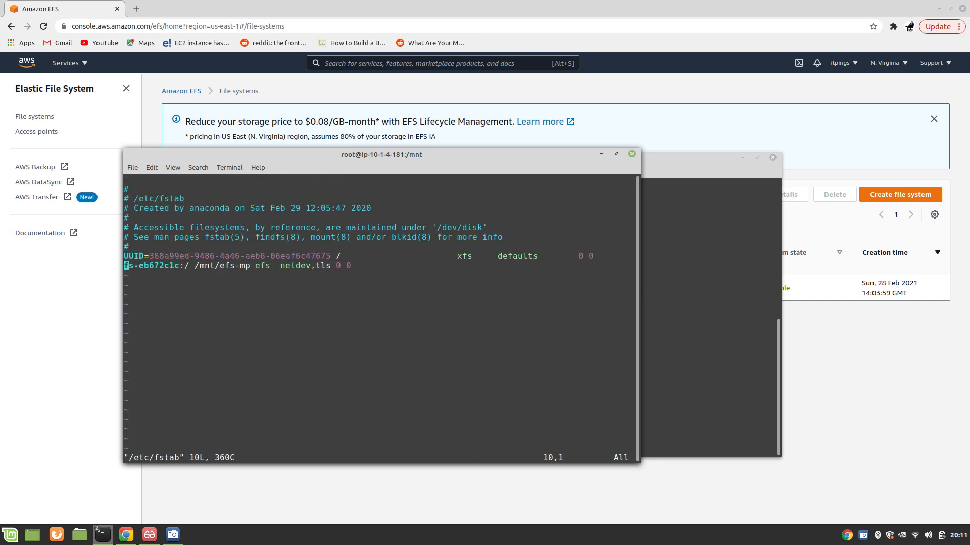
Replace the file system ID in the /mnt/efs-mp entry of /etc/fstab on ip-10-1-4-181 with the copied fs-beb9e049.
key(Right)
key(Right)
key(Right)
key(Right)
key(Right)
key(Right)
key(Right)
key(Right)
key(Right)
key(Right)
key(Right)
key(Right)
key(Right)
key(Left)
key(Left)
key(i)
key(BackSpace)
key(BackSpace)
key(BackSpace)
key(BackSpace)
key(BackSpace)
key(BackSpace)
key(BackSpace)
key(BackSpace)
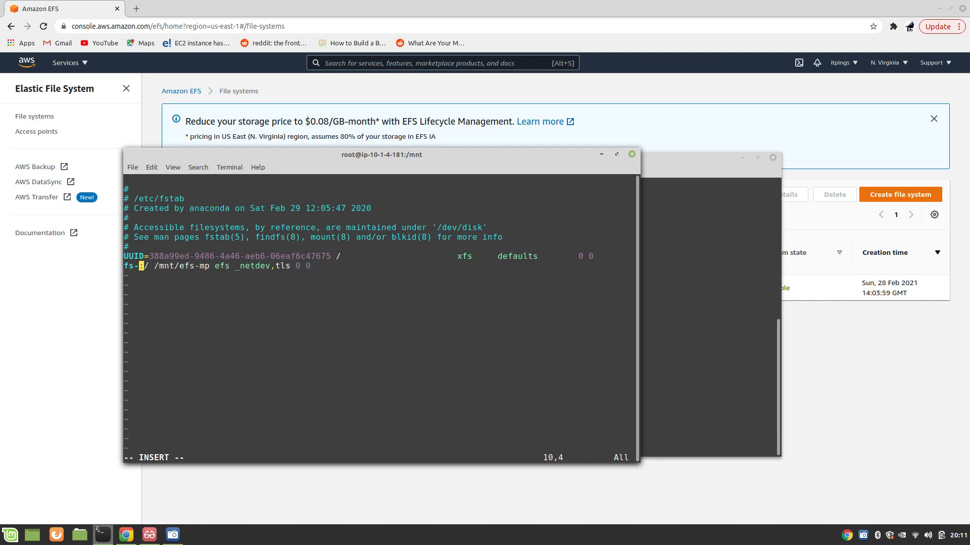
key(BackSpace)
key(BackSpace)
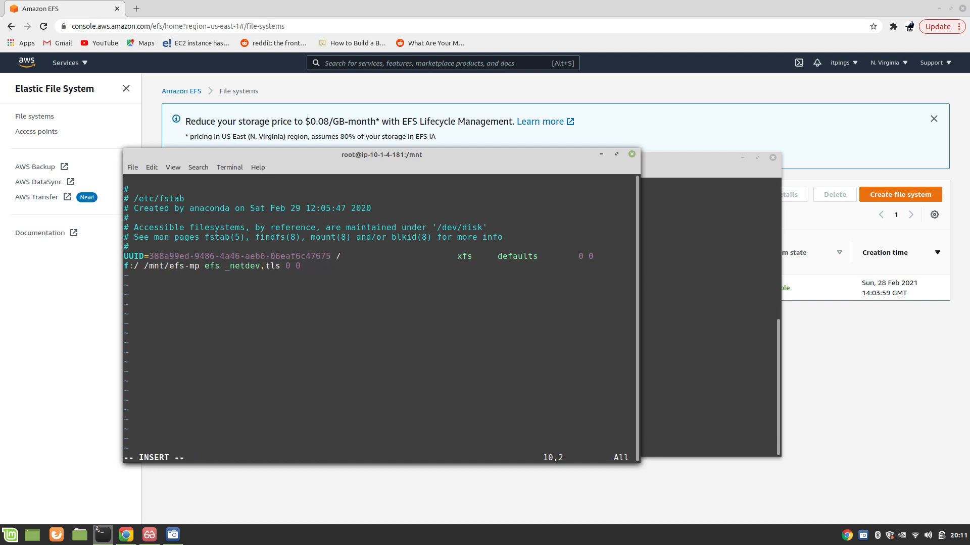
key(BackSpace)
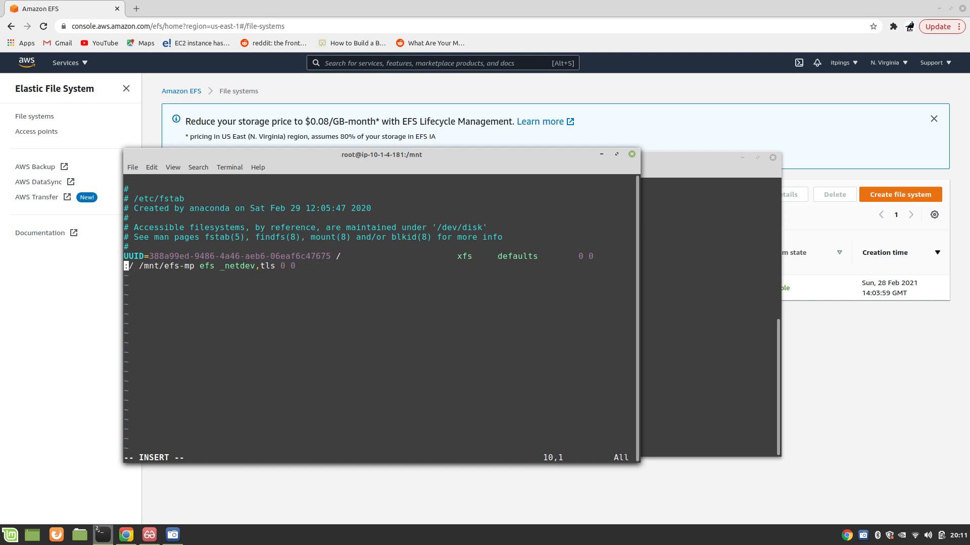
key(ctrl+shift+v)
Save /etc/fstab on ip-10-1-4-181 and quit vim.
key(Right)
key(Right)
key(Right)
key(Right)
key(Right)
key(Right)
key(Right)
key(Right)
key(Right)
key(Right)
key(Right)
key(Right)
key(Right)
key(Right)
key(Right)
key(Right)
key(Right)
key(Right)
key(Right)
key(Right)
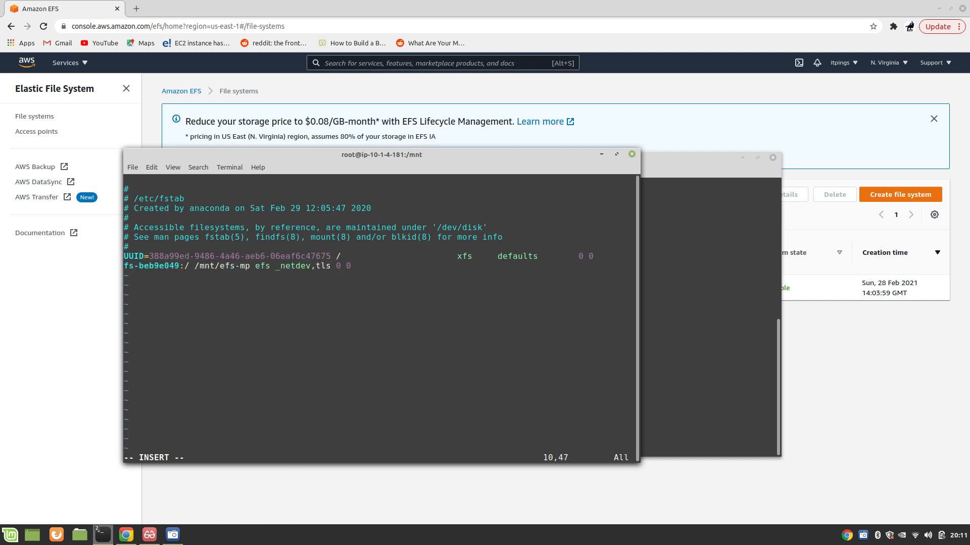
key(Escape)
text(:wq)
key(Return)
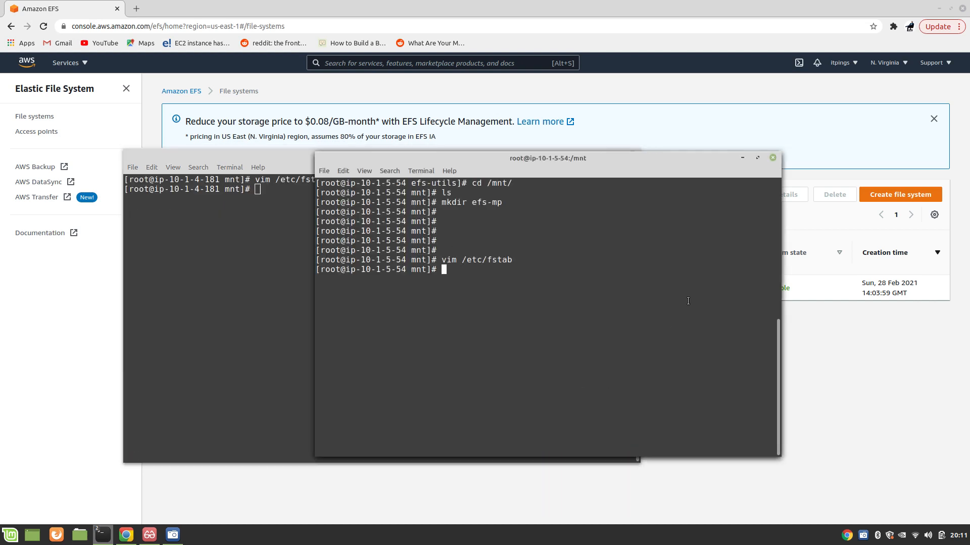
Clear the ip-10-1-5-54 terminal and mount /mnt/efs-mp/ on that instance.
click(671, 326)
text(clear)
key(Return)
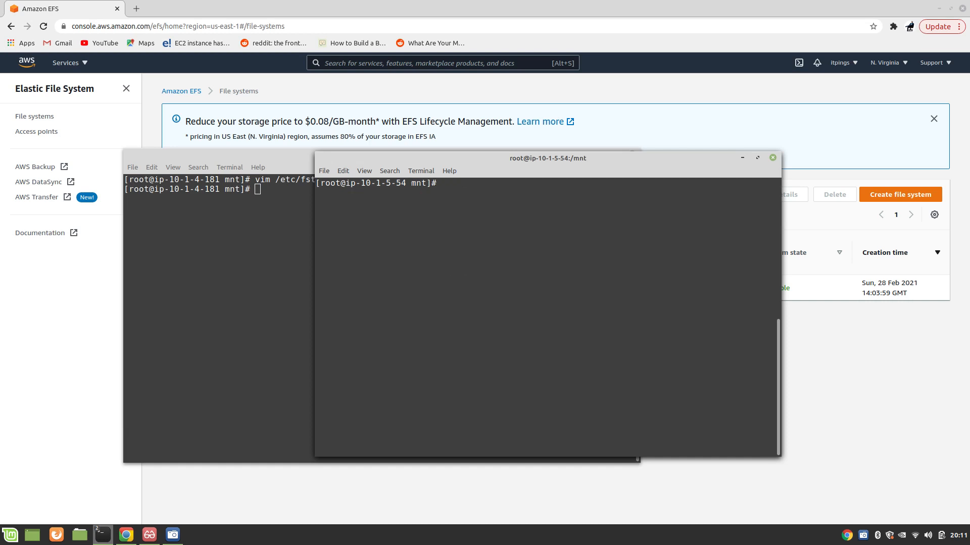
text(mount /mnt/efs-mp/)
key(Return)
Switch to the ip-10-1-4-181 terminal and mount /mnt/efs-mp/ there as well.
click(248, 236)
text(moun)
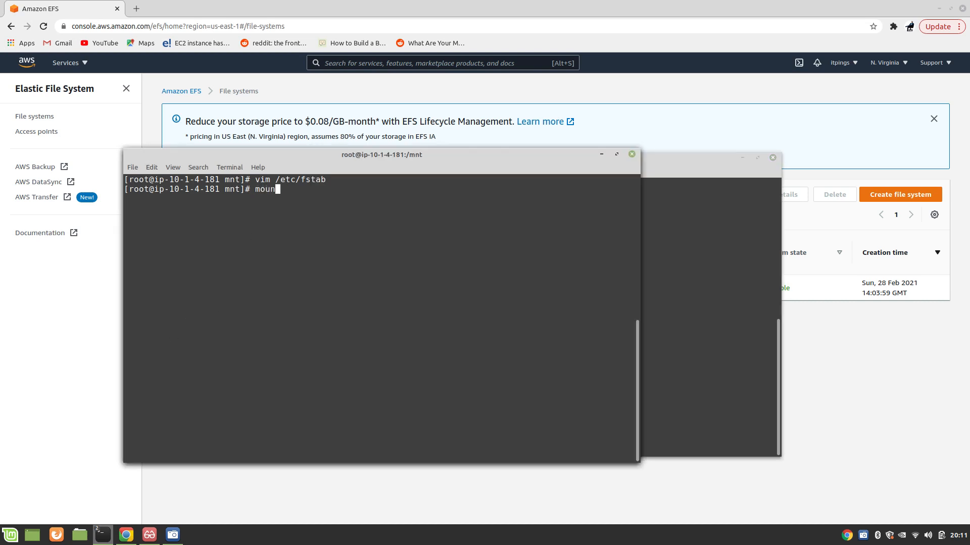
text(t /mnt/ef)
key(Tab)
key(Return)
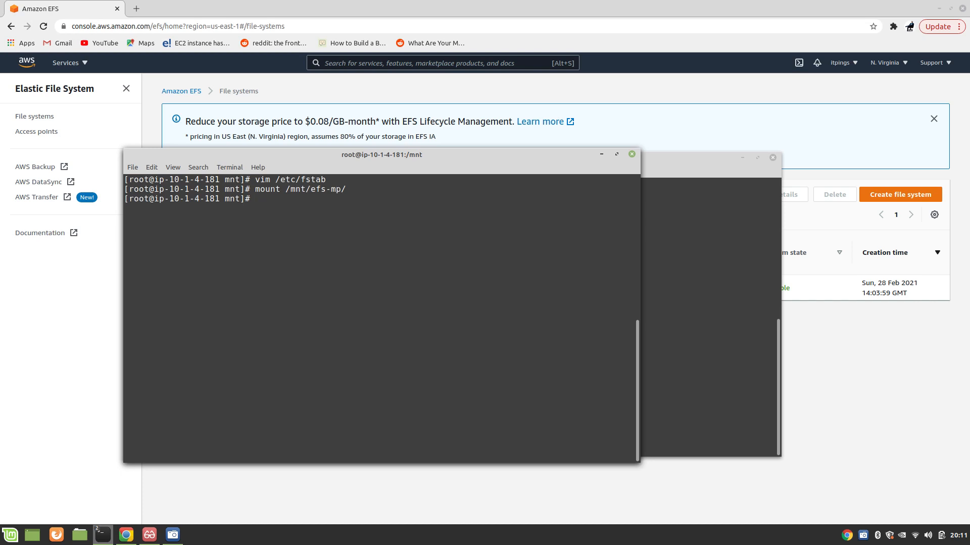
key(Return)
key(Return)
List the /mnt directory on ip-10-1-4-181, then change into efs-mp and list its contents.
text(ls)
key(Return)
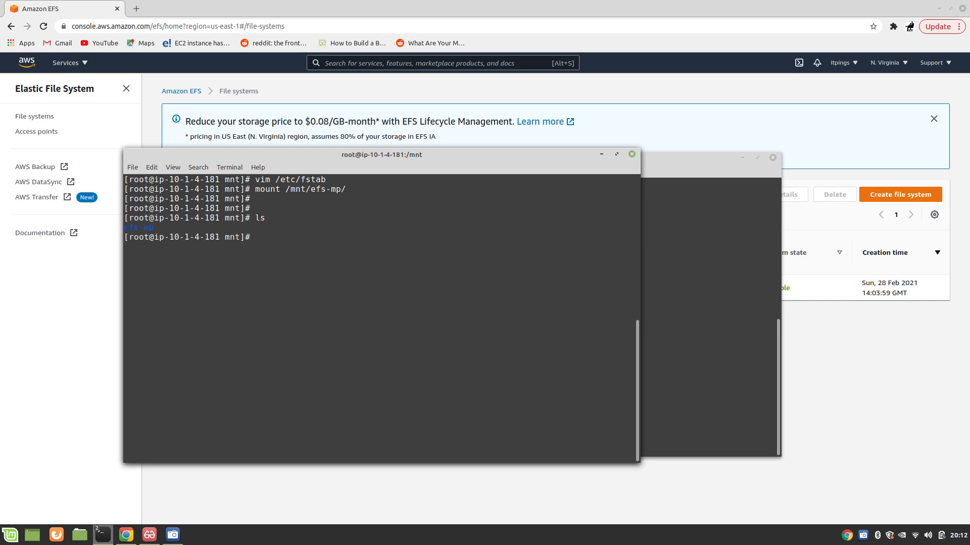
text(cd e)
key(Tab)
key(Return)
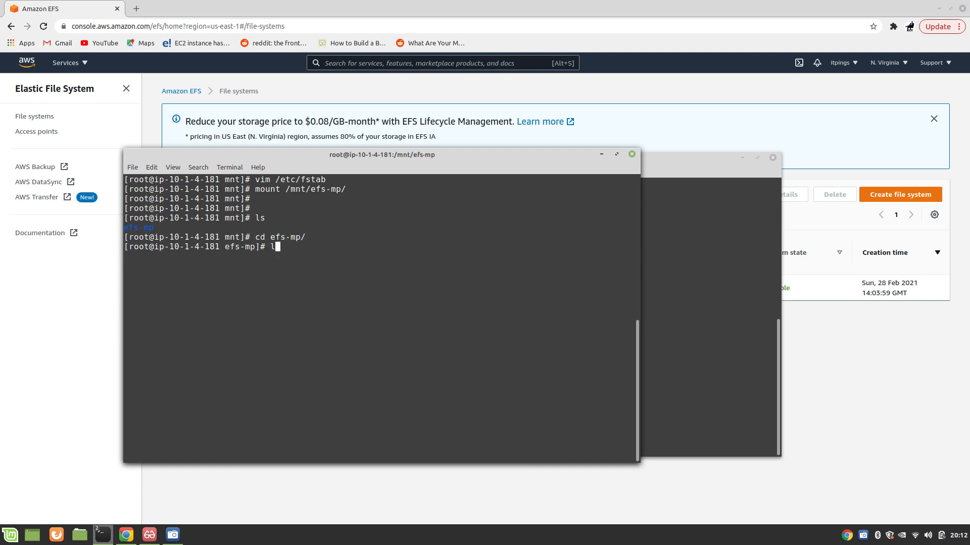
text(ls)
key(Return)
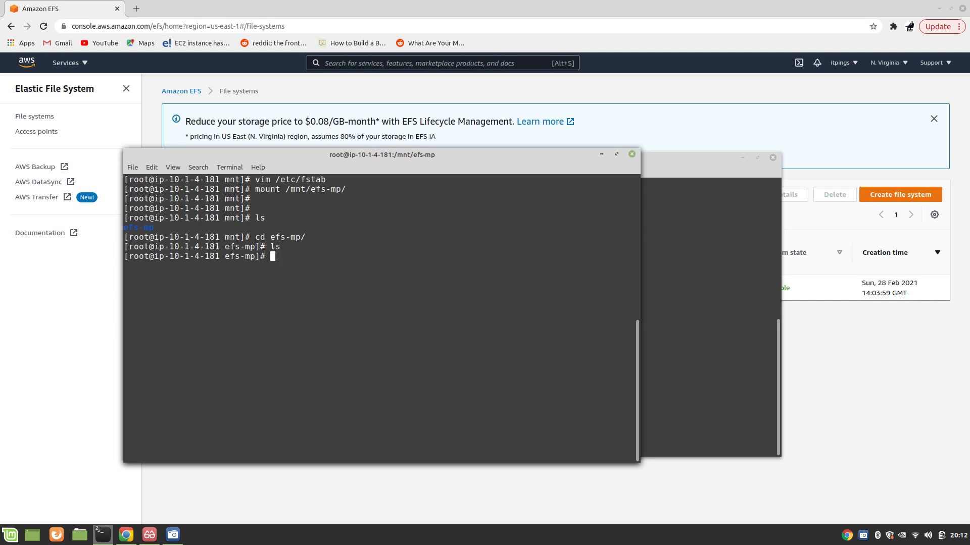
Create a directory named Backup inside efs-mp and change into it.
text(mkdir Backup)
key(Return)
text(cd B)
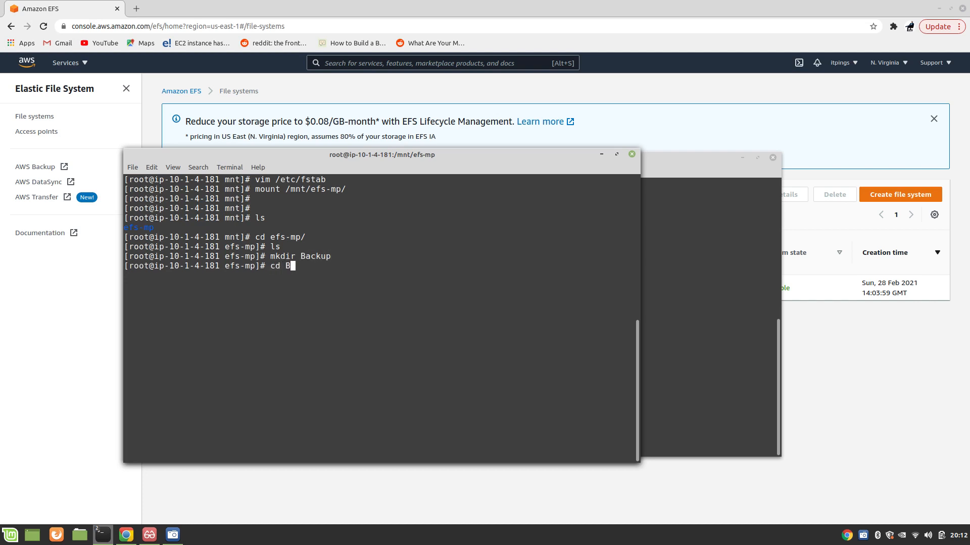
key(Tab)
key(Return)
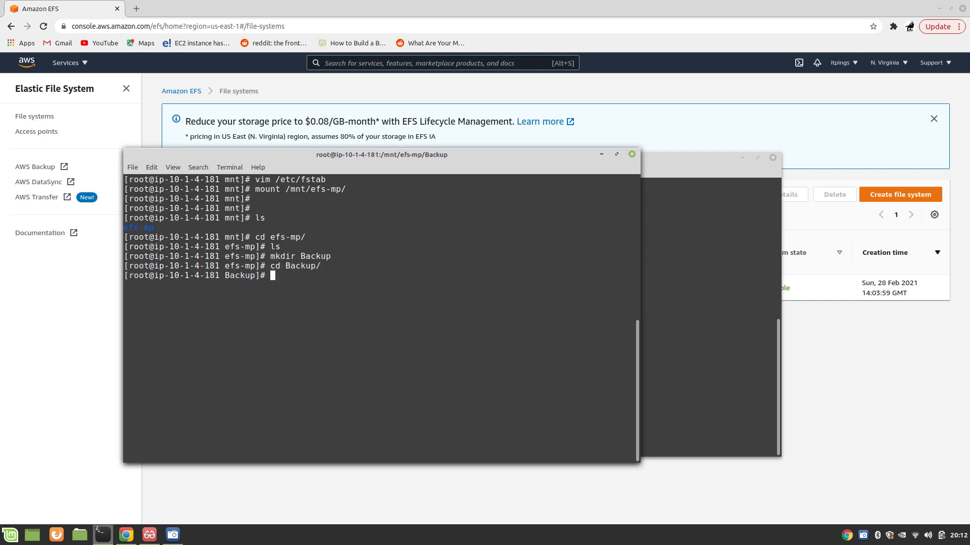
Append "I was here" to a new .txt file named with a first name, list Backup, and return to efs-mp.
text(echo "I was here" >> salman)
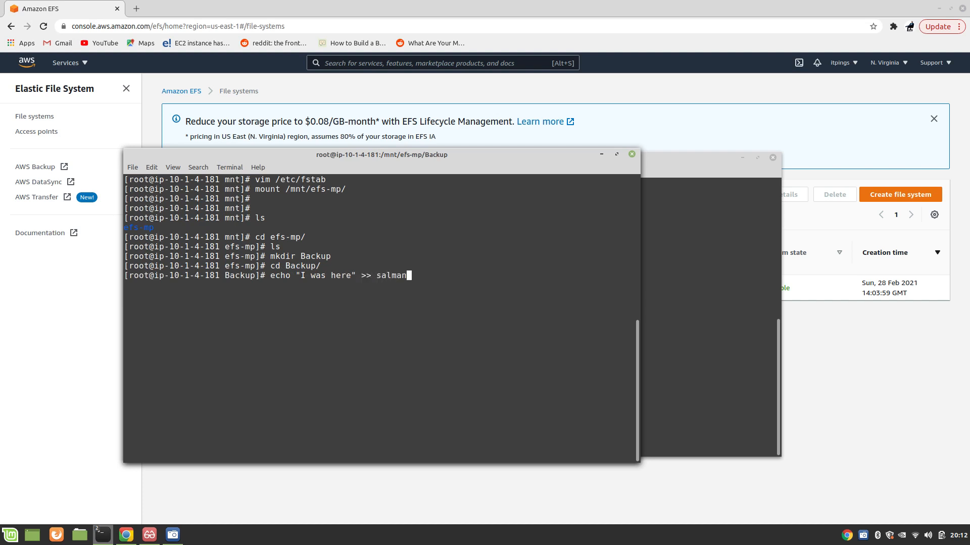
text(.txt)
key(Return)
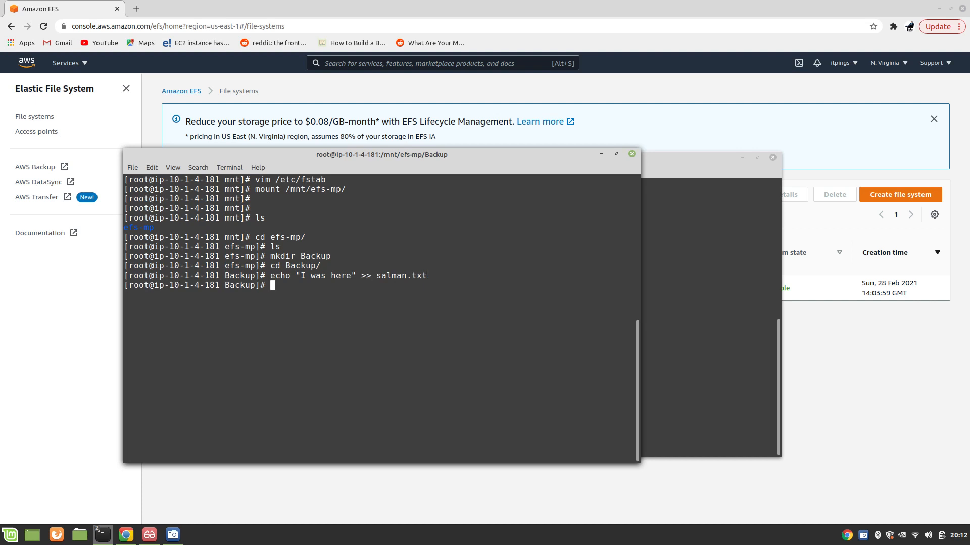
text(ls)
key(Return)
text(cd ..)
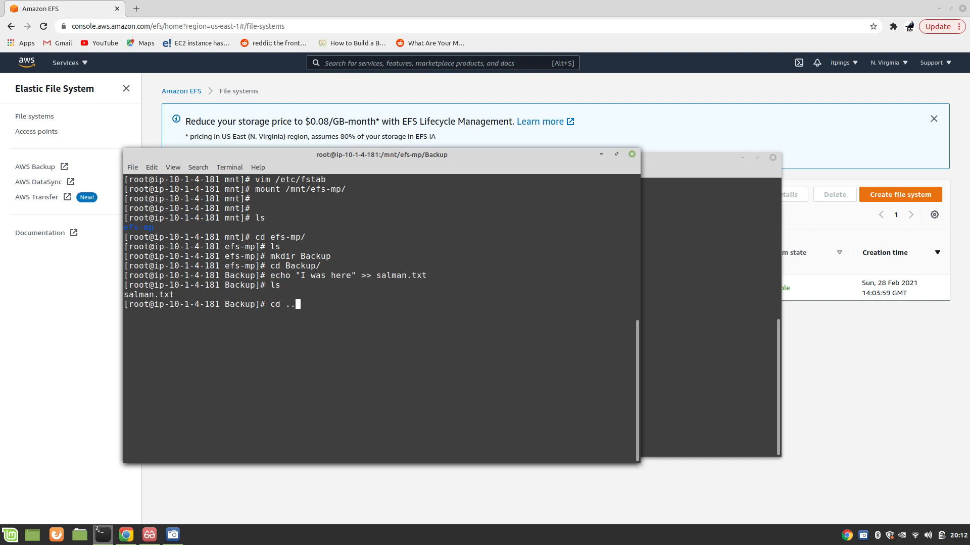
key(Return)
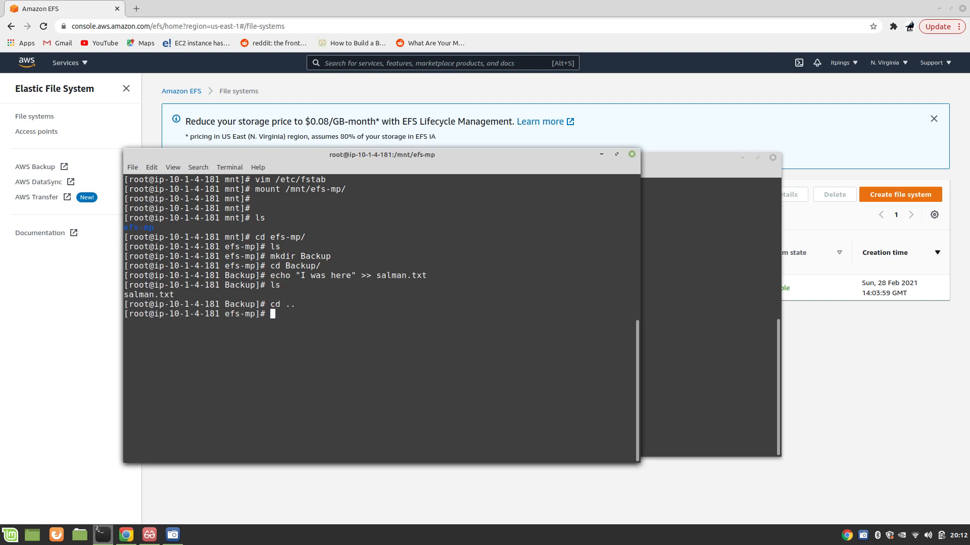
Switch to the ip-10-1-5-54 terminal, change into efs-mp and list the shared contents.
click(684, 168)
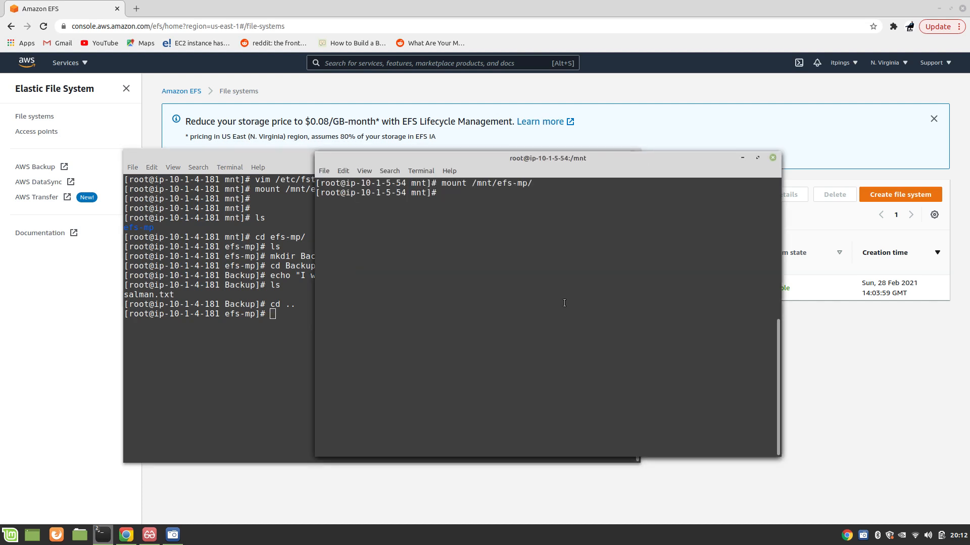
key(Return)
key(Return)
key(Return)
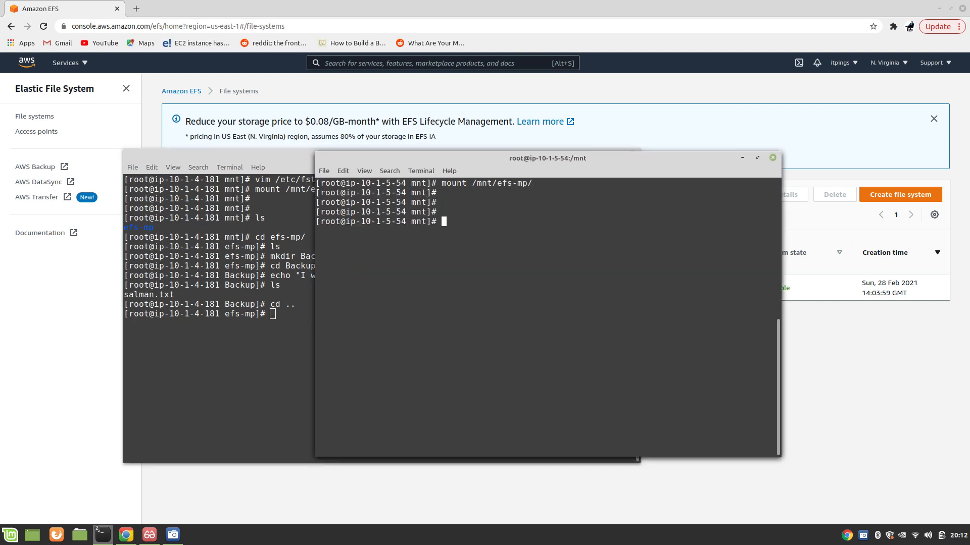
text(ls)
key(Return)
text(cd ef)
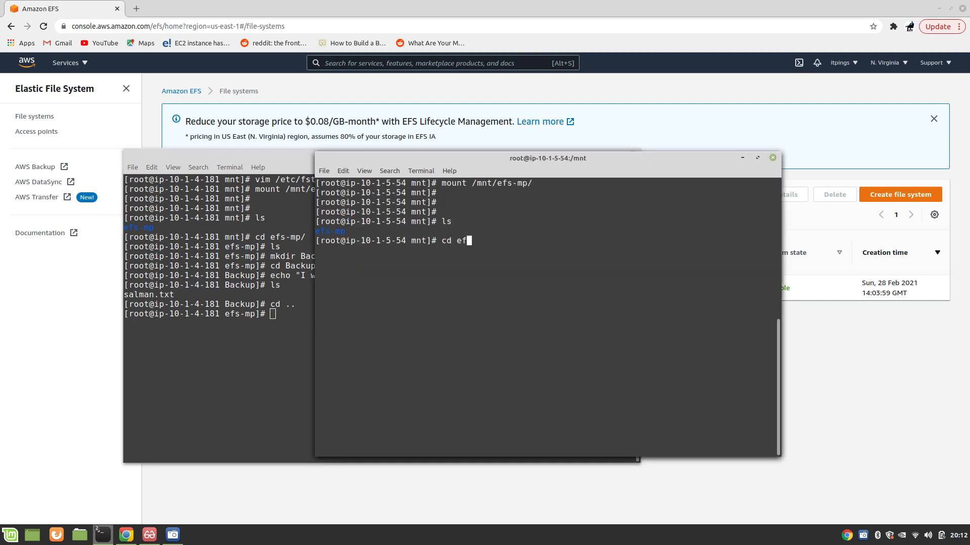
key(Tab)
key(Return)
text(ls)
key(Return)
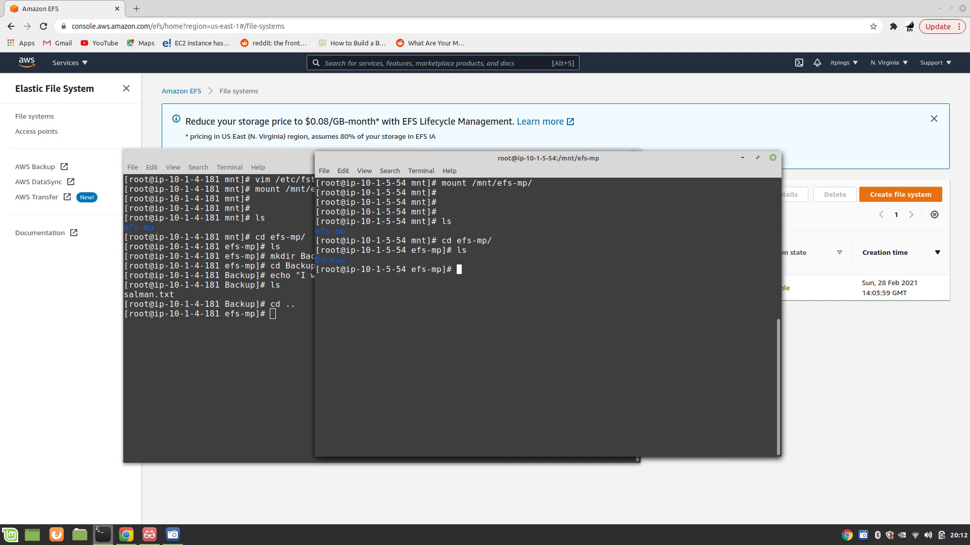
key(Return)
key(Return)
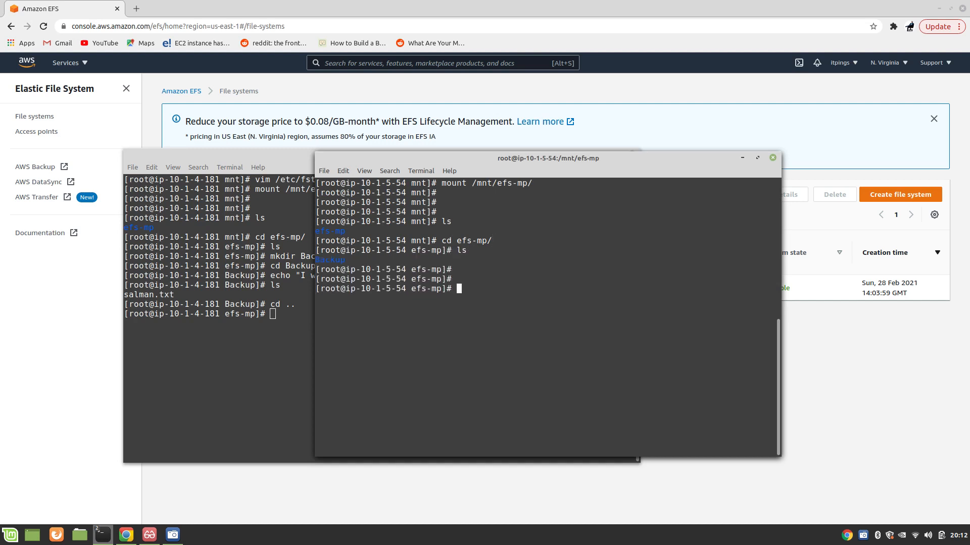
Change into the Backup directory on ip-10-1-5-54, list it and print the shared text file with cat.
text(cd BAc)
key(BackSpace)
key(BackSpace)
text(ac)
key(Tab)
key(Return)
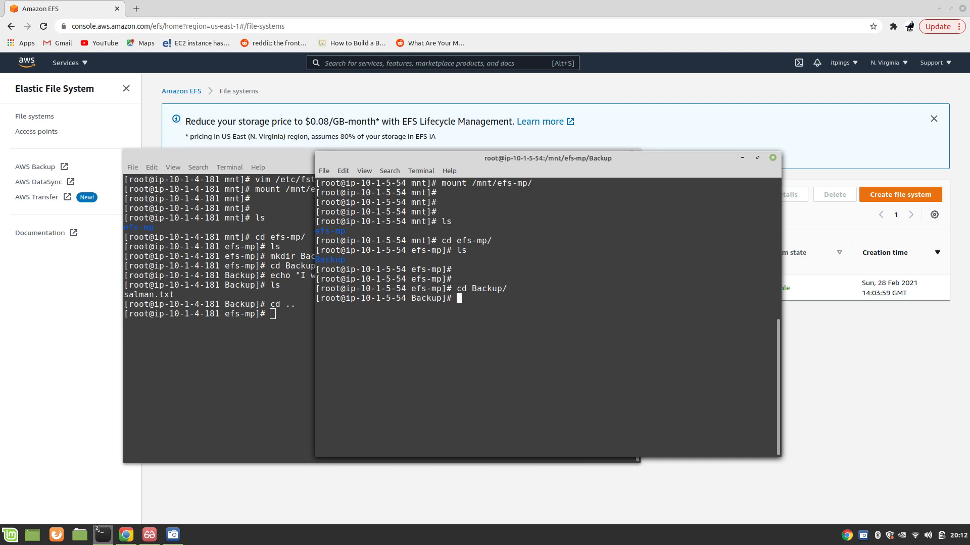
text(ls)
key(Return)
text(cat sal)
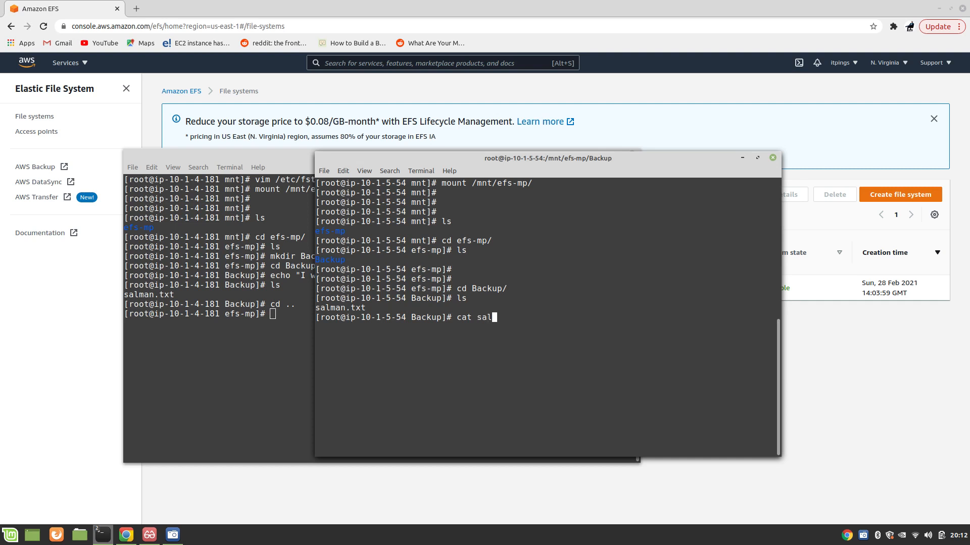
key(Tab)
key(Return)
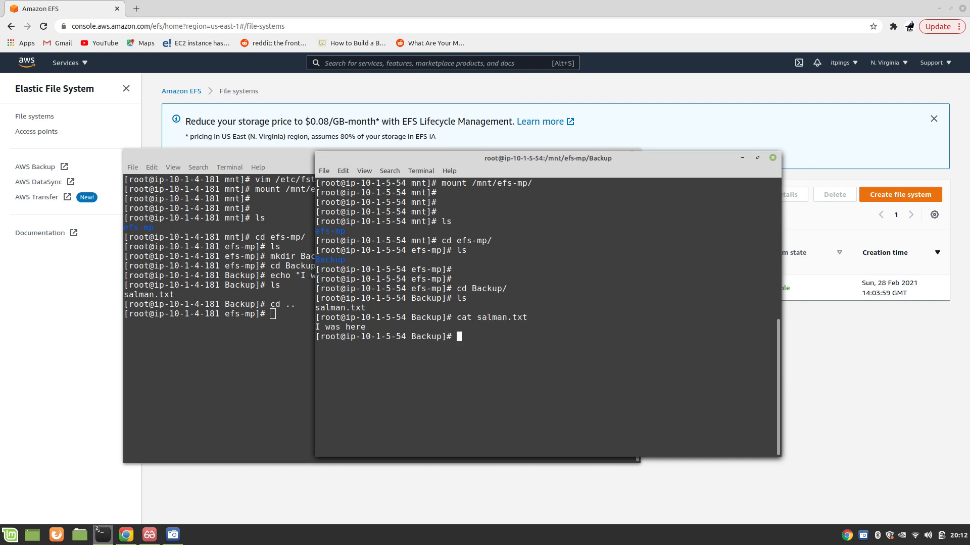
Switch to EFS-Basics.pdf and examine the notes on the stunnel TLS mount warning and the configuration file it names.
mouse_move(150, 540)
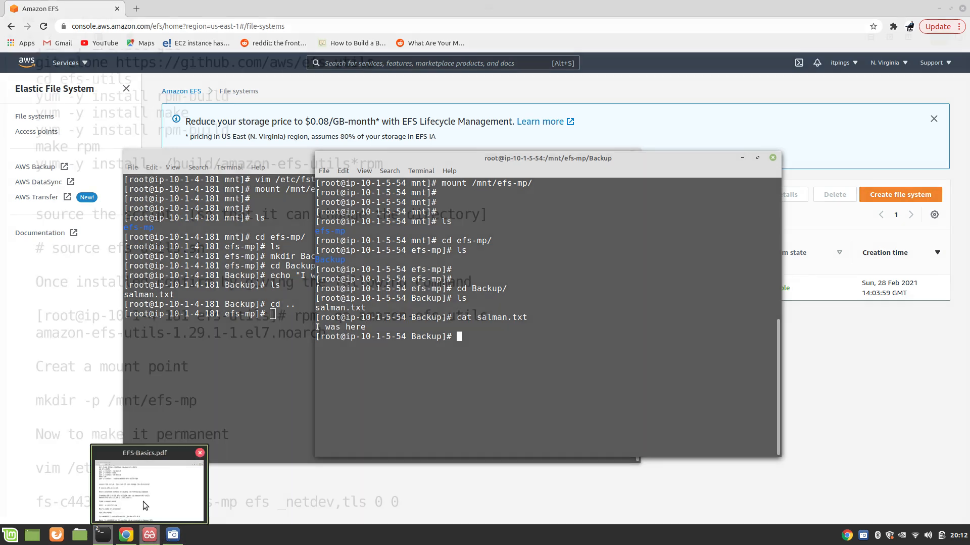
click(143, 501)
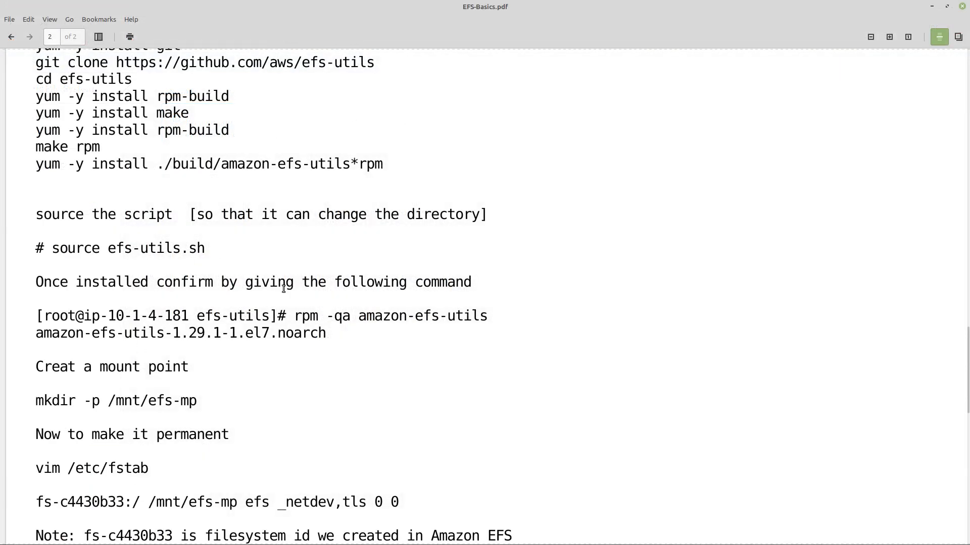
scroll(360, 345, down, 8)
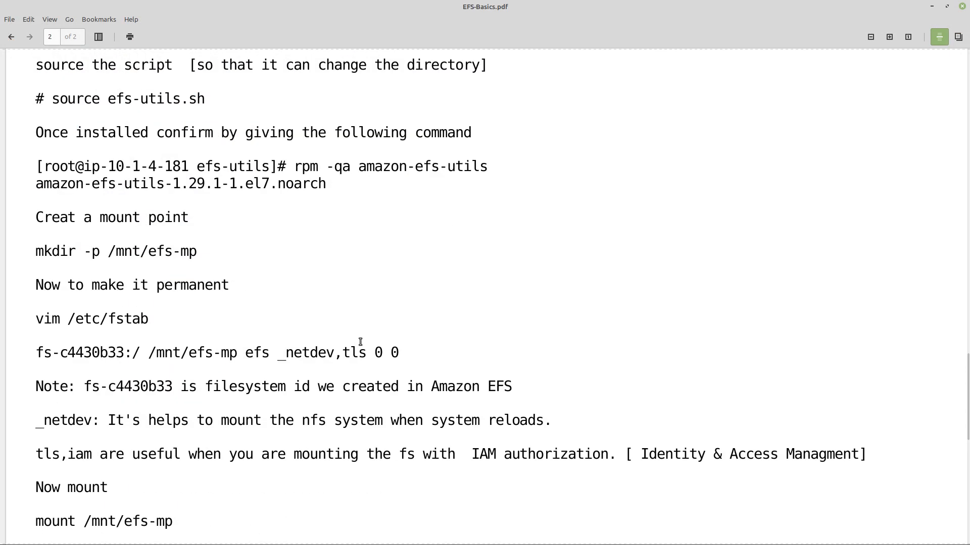
scroll(283, 323, down, 2)
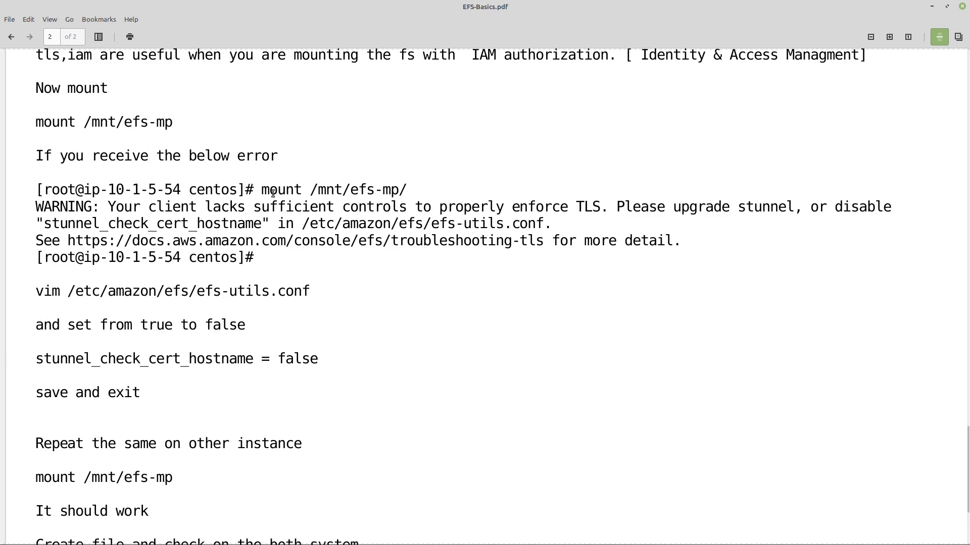
scroll(229, 164, up, 3)
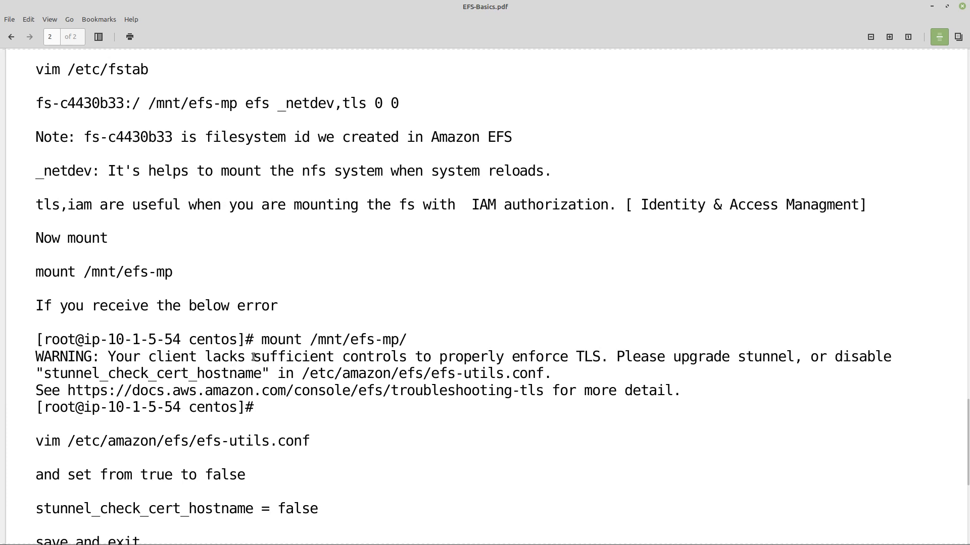
mouse_move(253, 357)
mouse_down()
mouse_move(484, 348)
mouse_move(864, 358)
mouse_move(263, 374)
mouse_up()
click(634, 355)
click(263, 374)
drag(301, 374, 541, 381)
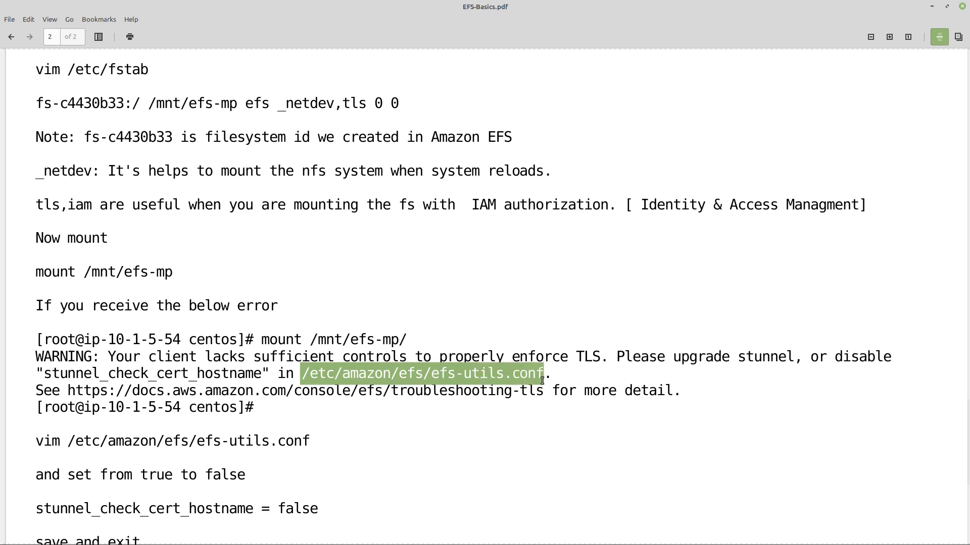
click(90, 381)
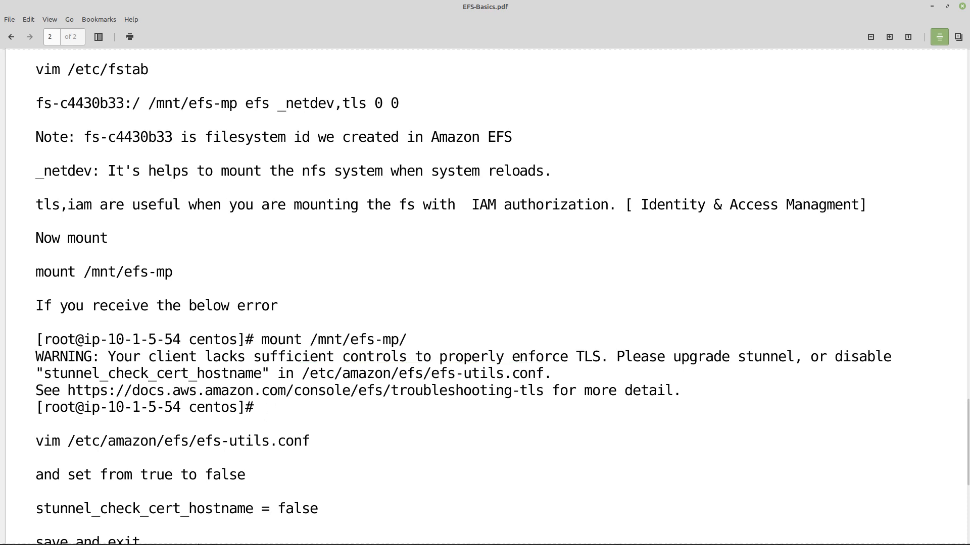
Switch to the ip-10-1-5-54 terminal and open /etc/amazon/efs/efs-utils.conf in vim.
mouse_move(103, 534)
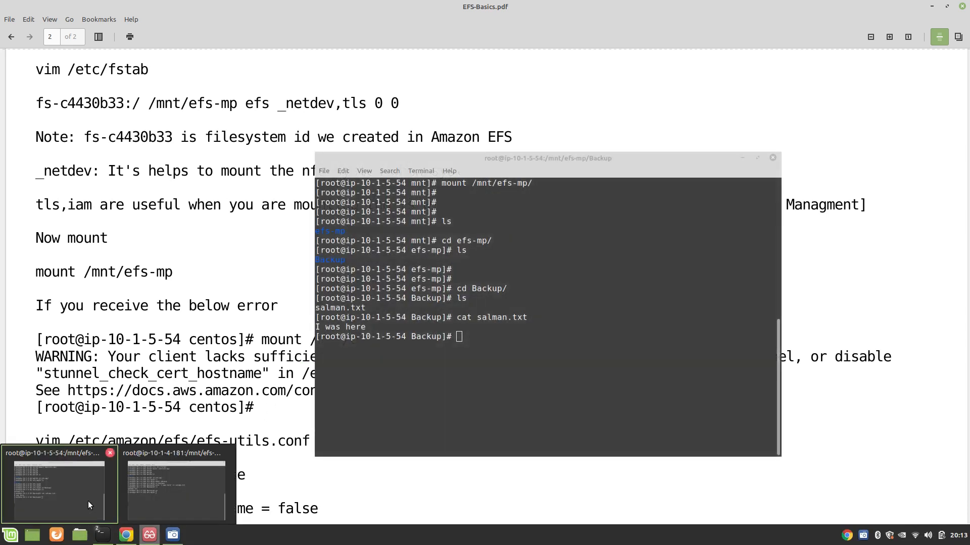
click(88, 501)
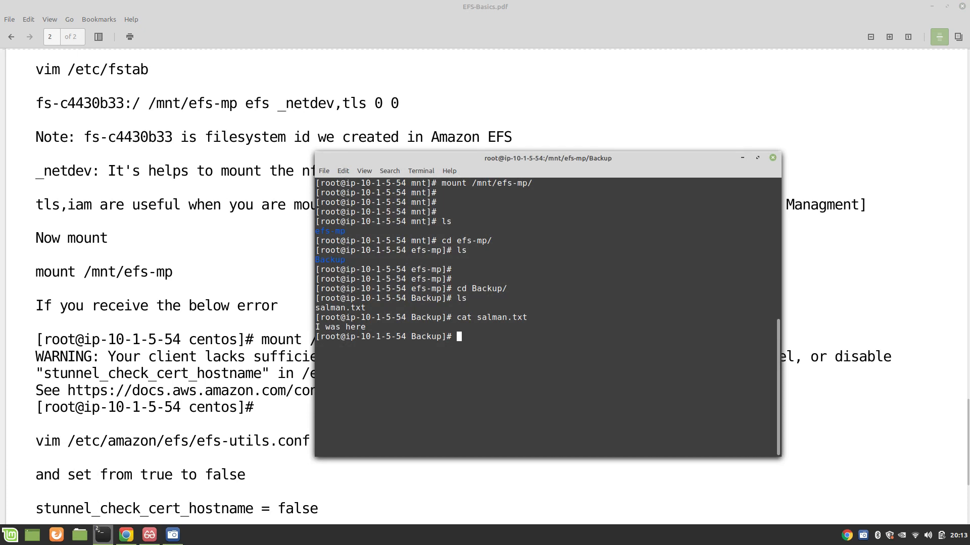
text(vim /etc/amazon/efs/)
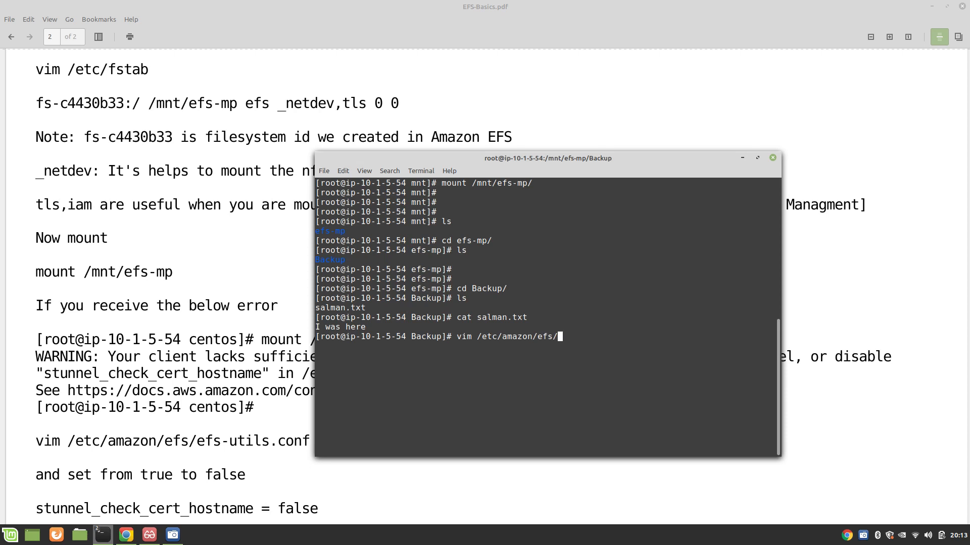
text(efs-utils.c)
key(BackSpace)
key(Return)
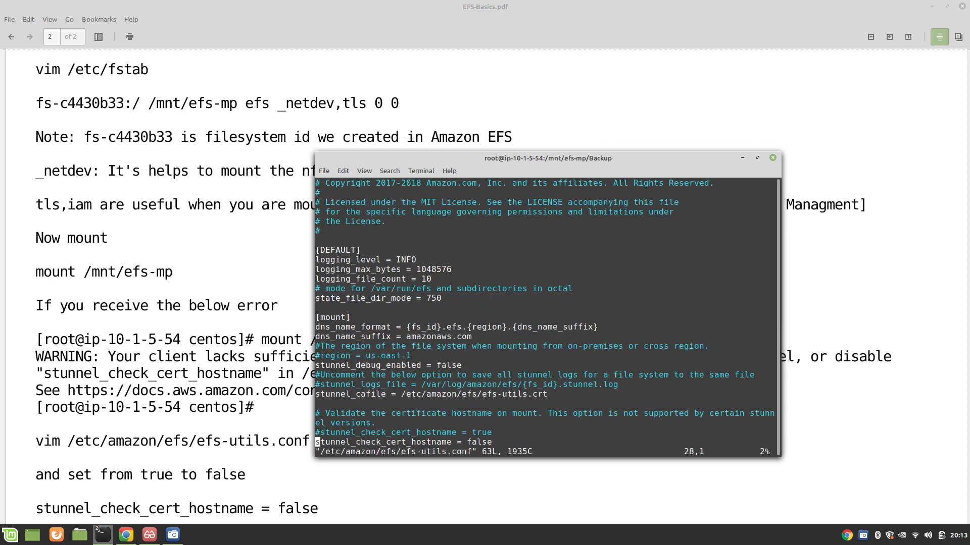
Examine the stunnel_check_cert_hostname line in efs-utils.conf, then write the file and quit vim.
key(Down)
key(Down)
key(Down)
key(Up)
key(Up)
key(Up)
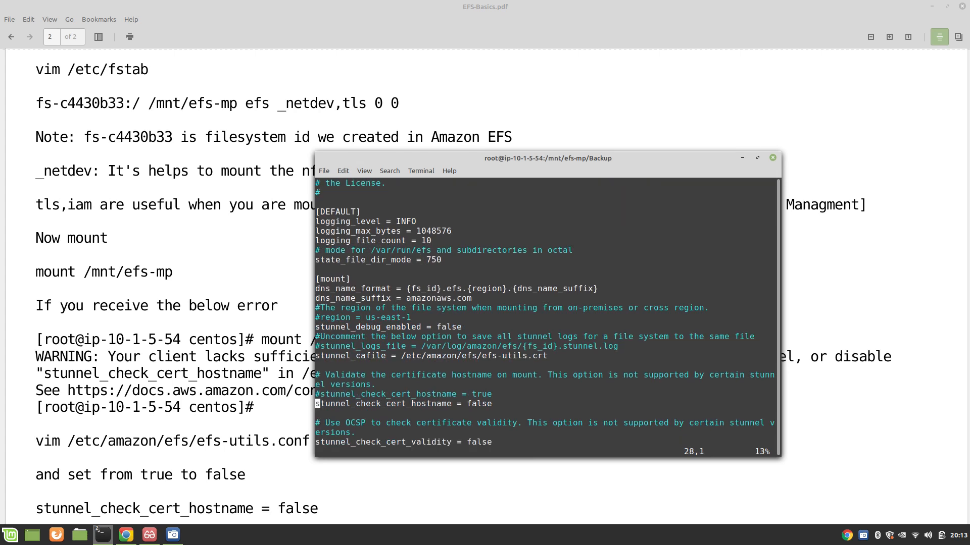
key(Right)
key(Right)
key(Right)
key(Right)
key(Right)
key(Right)
key(Right)
key(Right)
key(Right)
key(Right)
key(Right)
key(Right)
key(Right)
key(Right)
key(Right)
key(Right)
key(Right)
key(Right)
key(Right)
key(Right)
key(Right)
key(Right)
key(Right)
key(Right)
text(:wq)
key(Return)
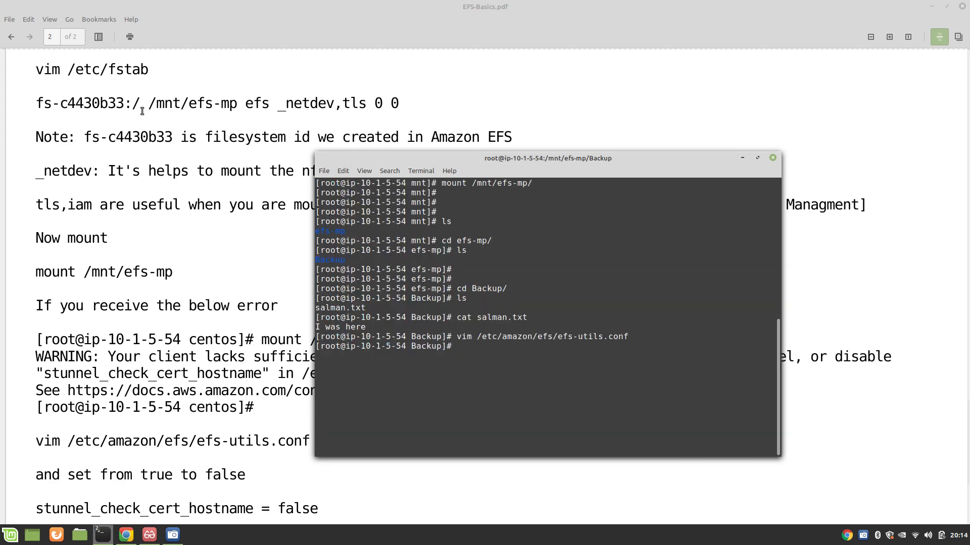
Check the closing notes in EFS-Basics.pdf and reboot the ip-10-1-5-54 instance with init 6.
click(204, 382)
scroll(311, 385, down, 5)
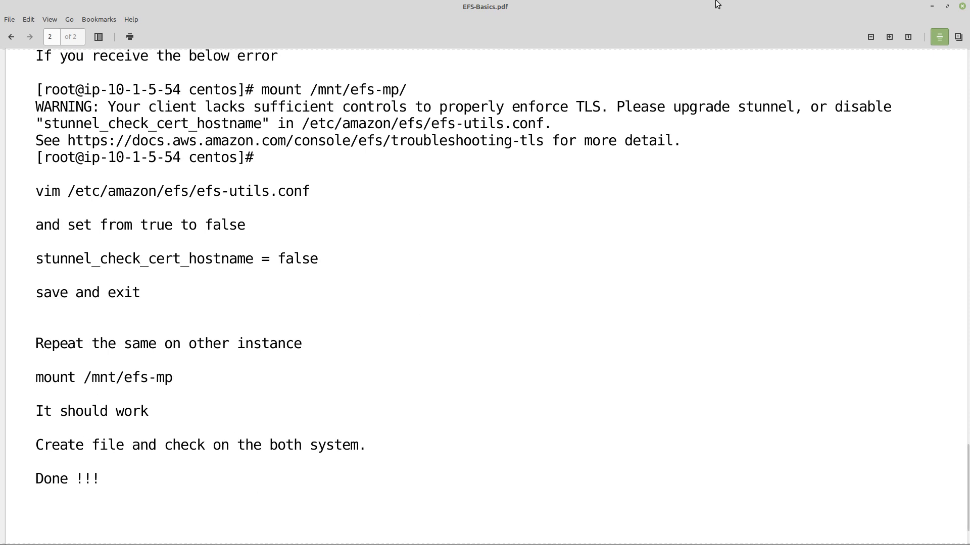
click(930, 7)
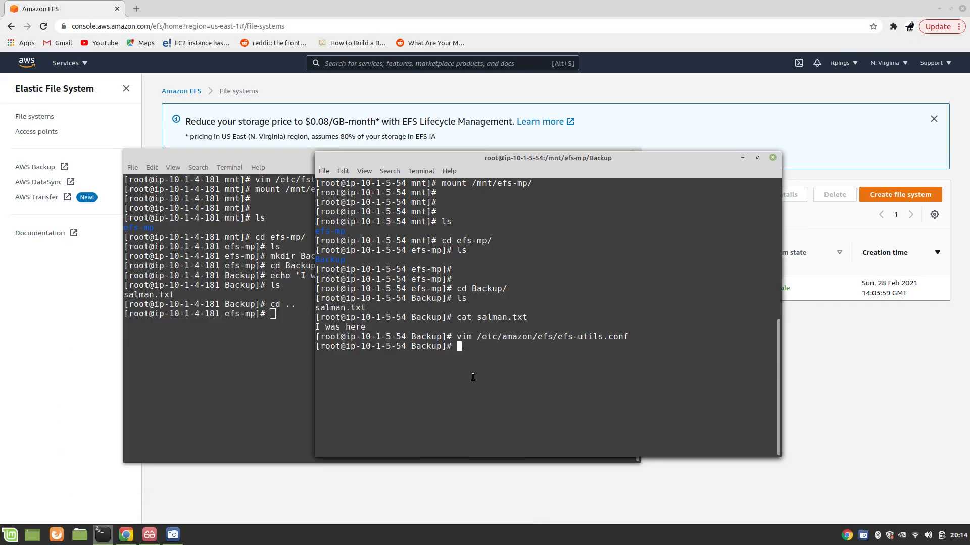
text(init 6)
key(Return)
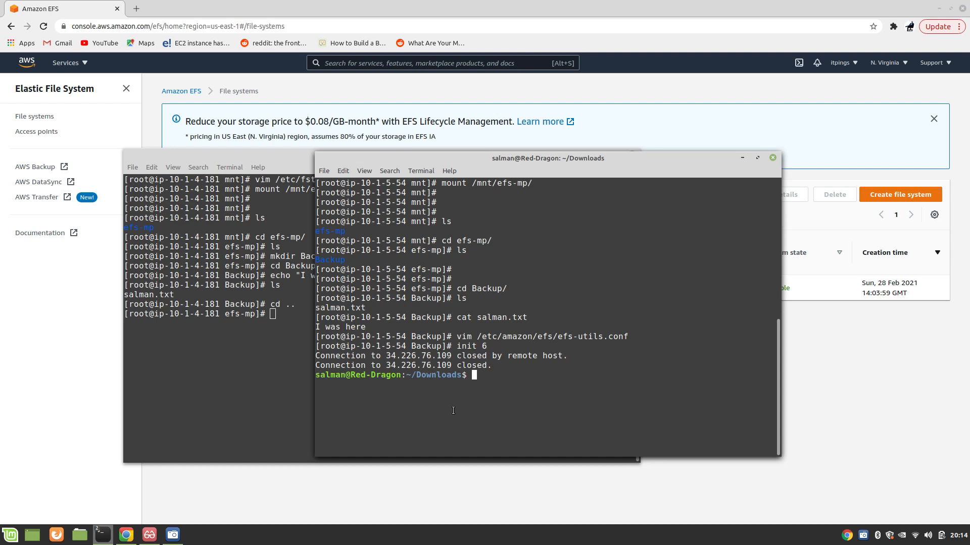
Switch to the ip-10-1-4-181 terminal, run df -h and highlight the /mnt/efs-mp mount entry.
click(158, 386)
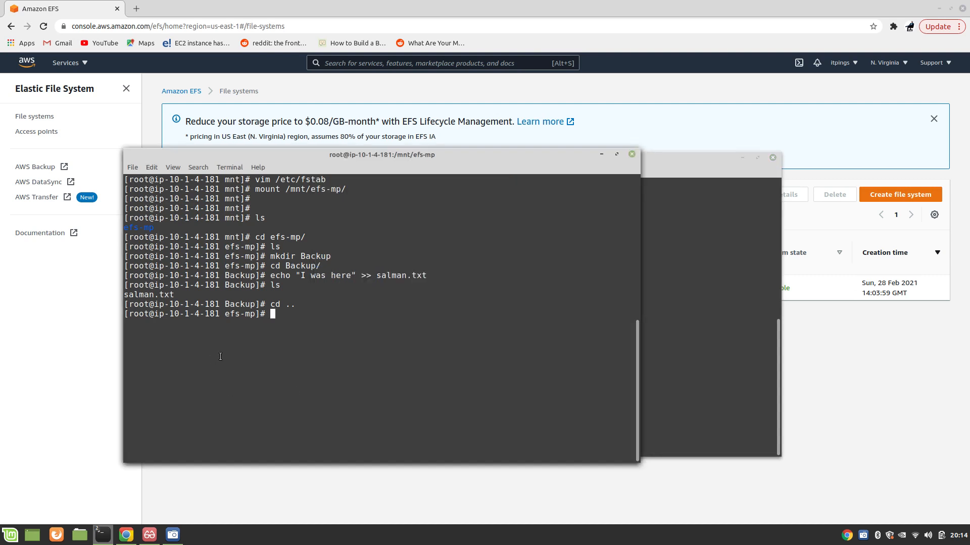
text(df -h)
key(Return)
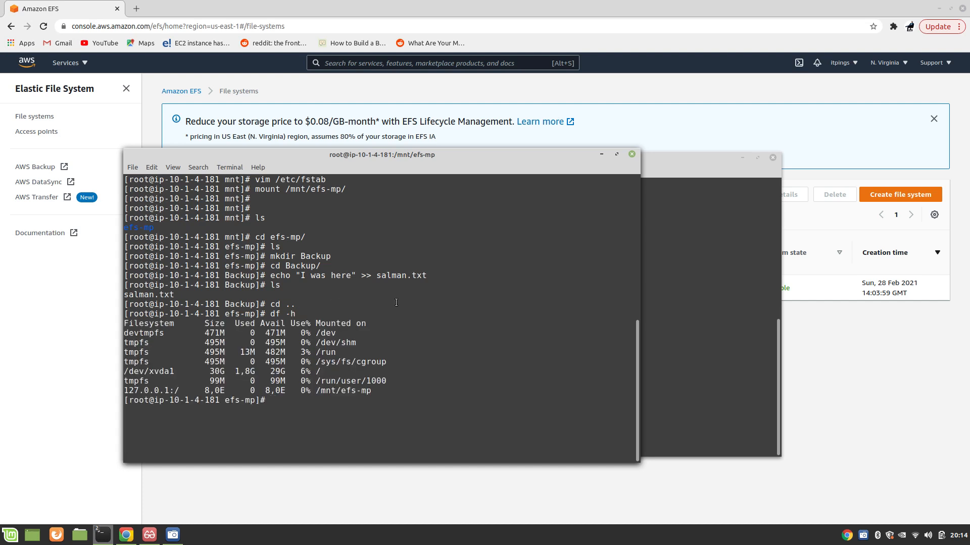
drag(373, 392, 124, 392)
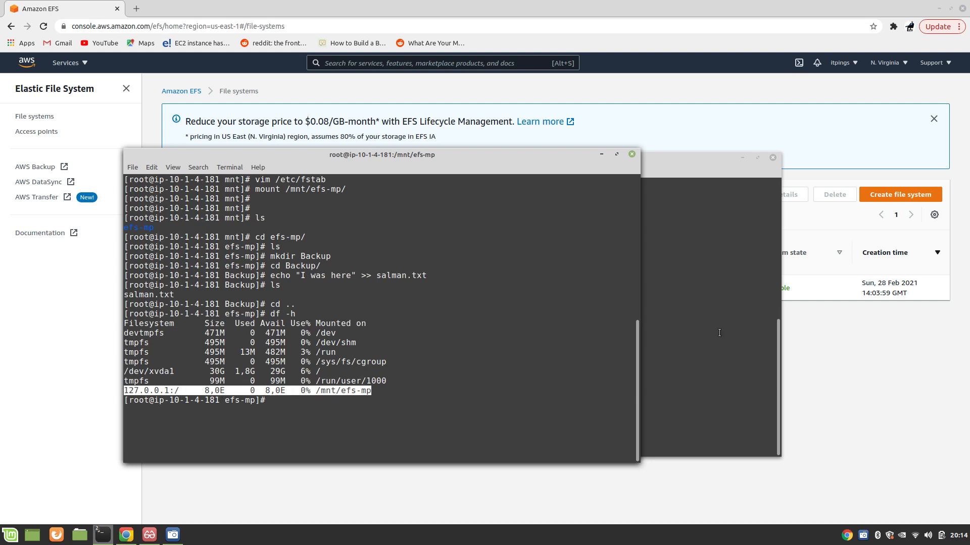
click(664, 155)
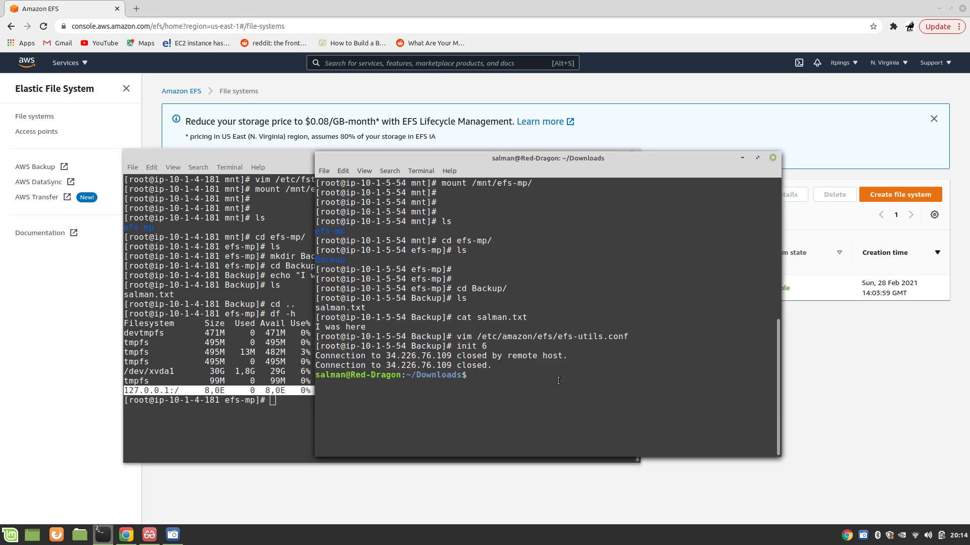
key(Up)
key(Return)
key(Return)
key(Return)
Open the EC2 service in the AWS console and list the running instances to check their status.
click(69, 63)
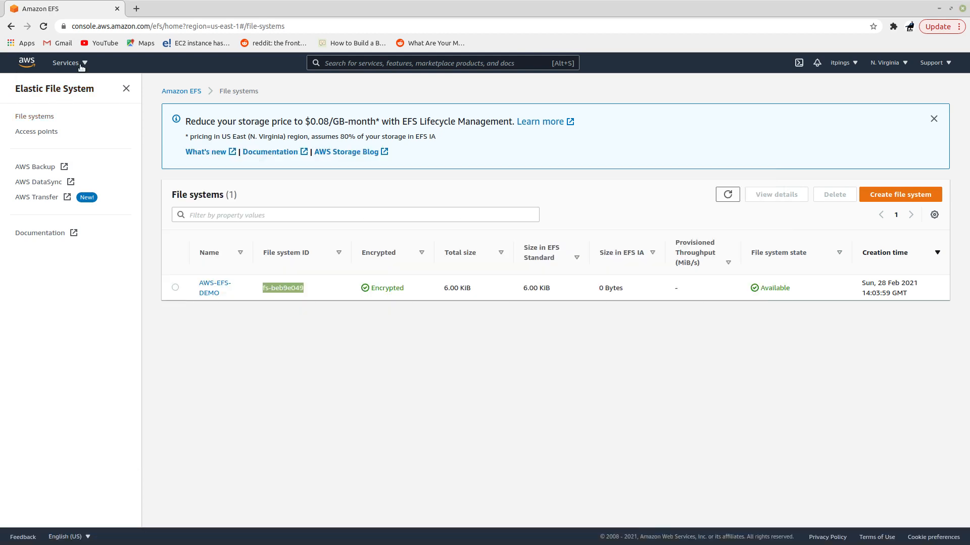
click(57, 170)
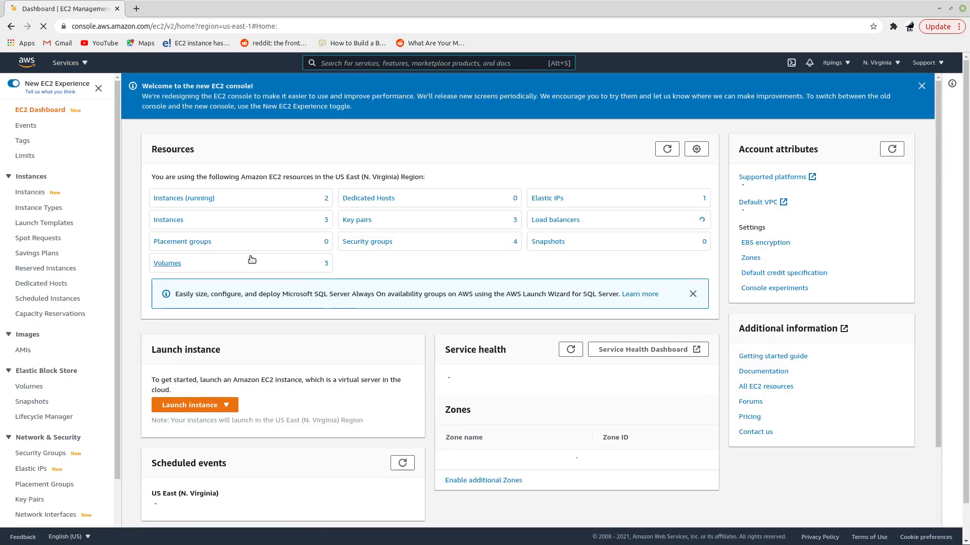
click(192, 200)
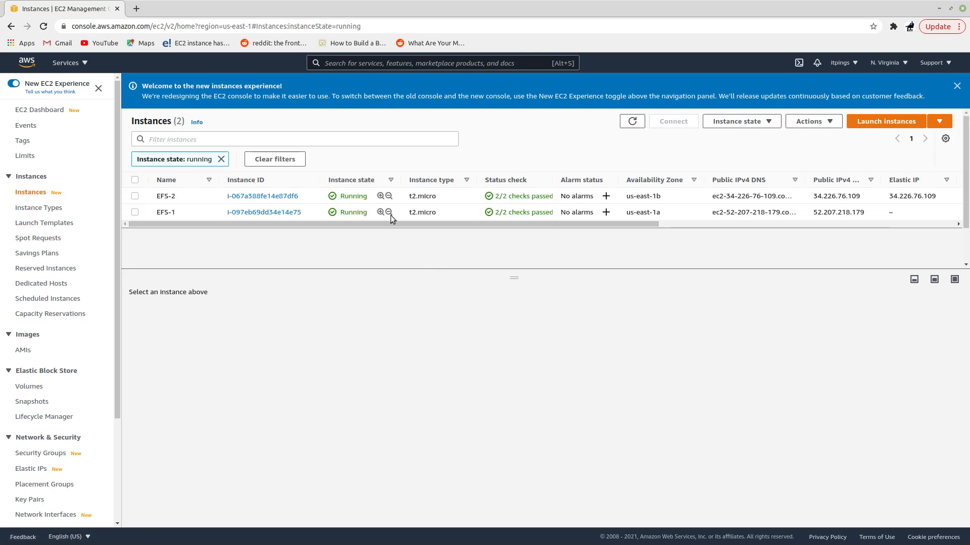
Switch back to the local terminal, cancel the pending SSH attempt and retry the connection to 34.226.76.109.
mouse_move(196, 544)
mouse_move(96, 532)
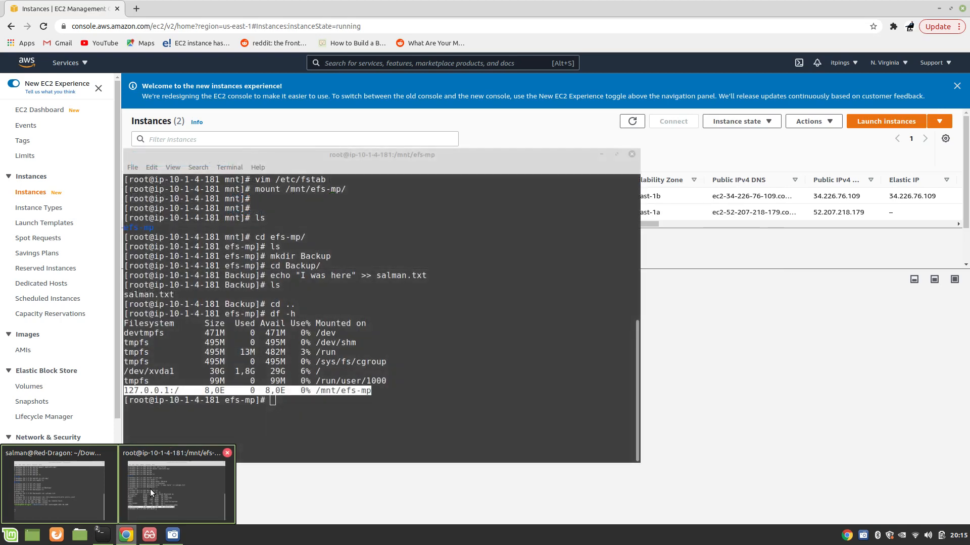
click(150, 489)
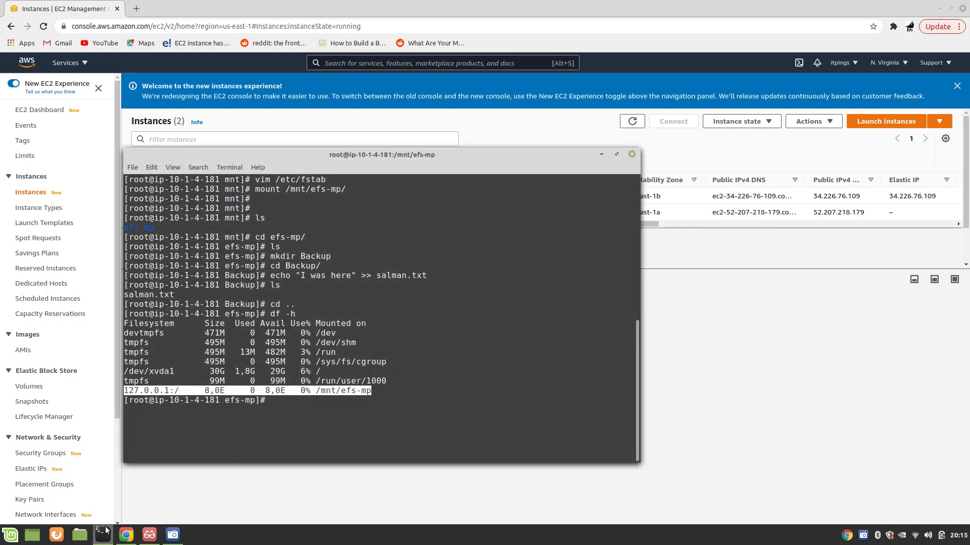
mouse_move(102, 535)
click(67, 501)
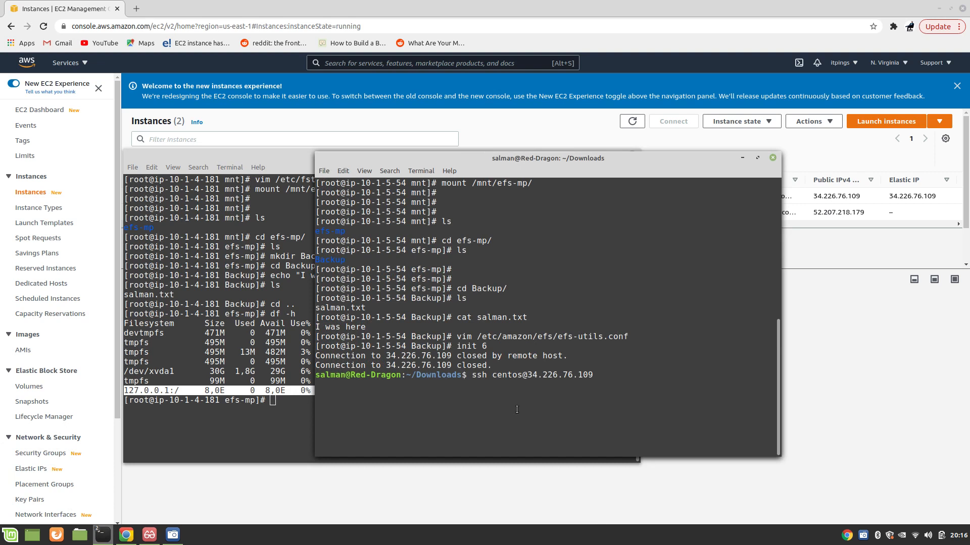
key(Return)
key(ctrl+c)
key(Up)
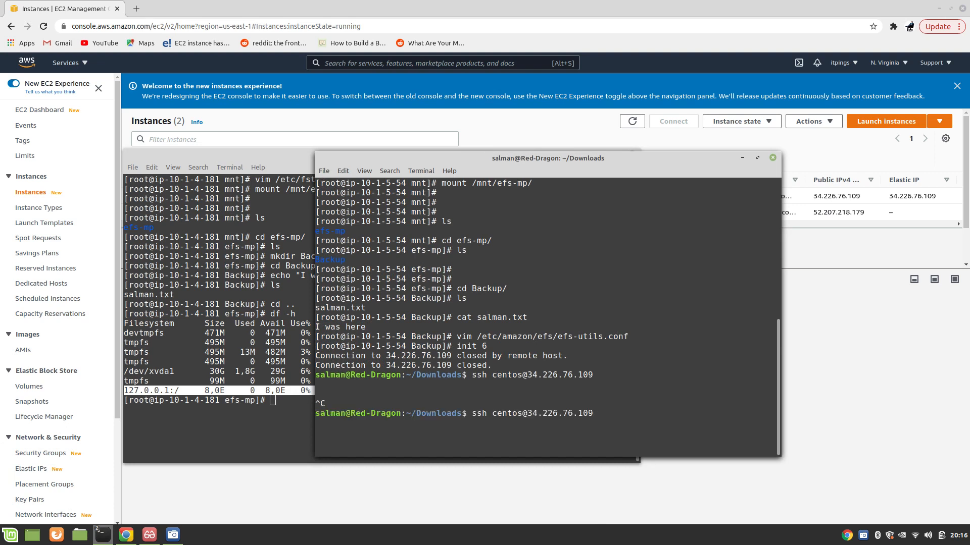
key(Return)
key(ctrl+c)
text(clear)
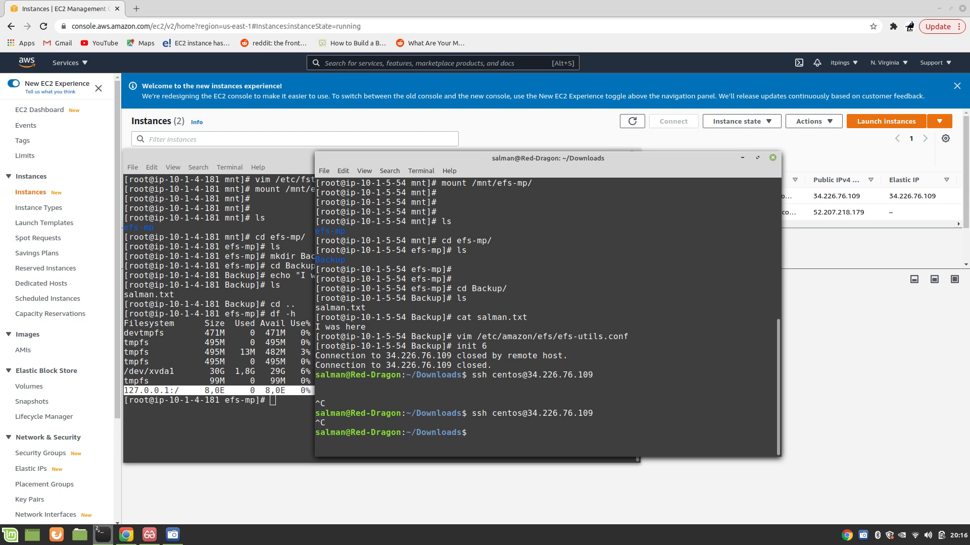
key(Return)
key(Up)
key(Up)
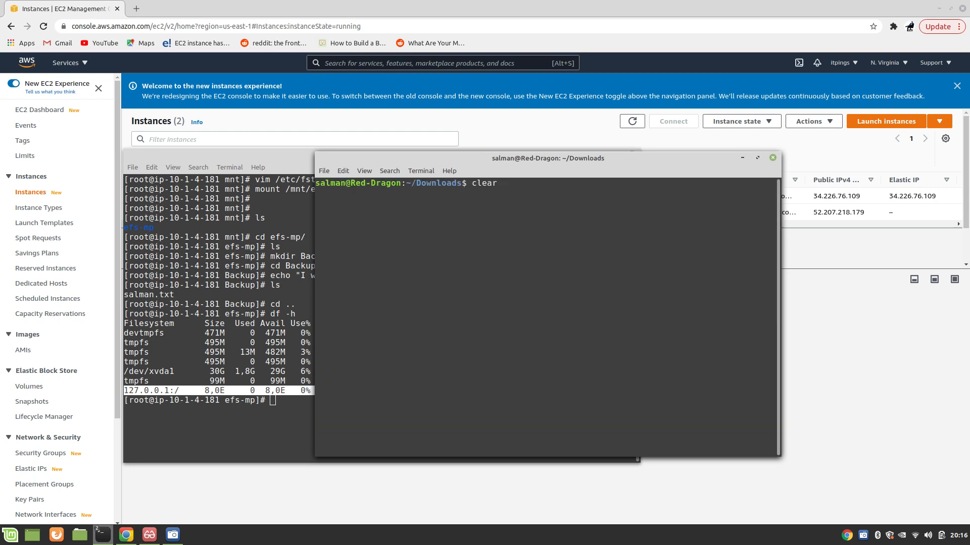
text(-vvv)
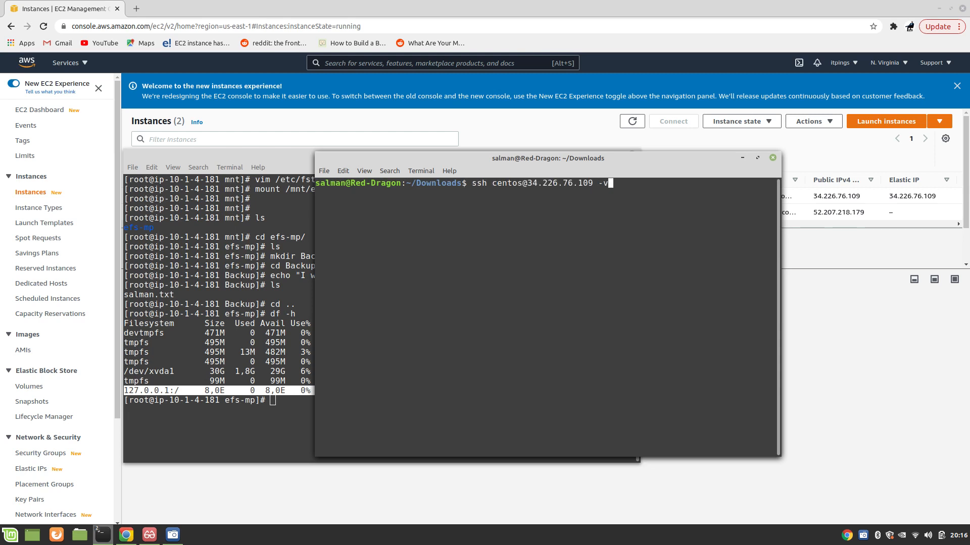
key(Return)
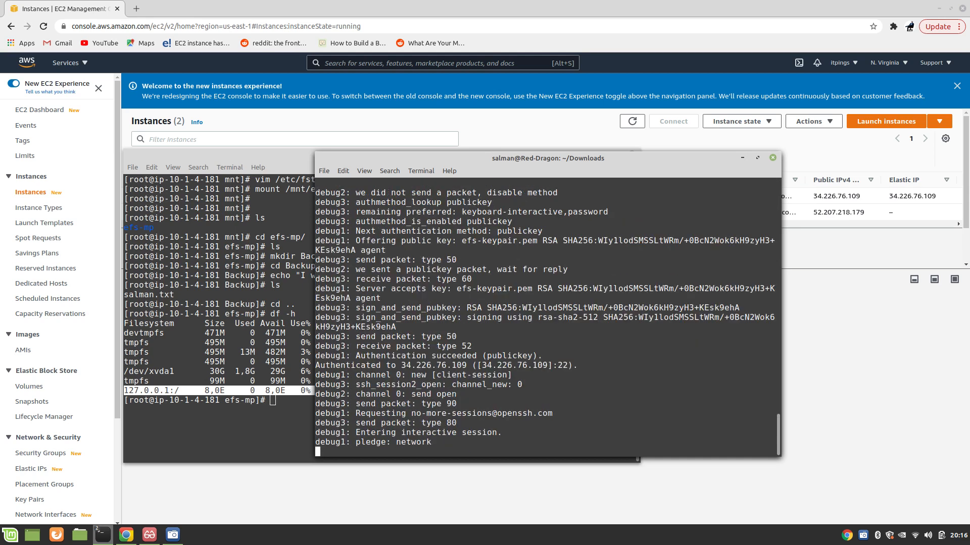
key(Return)
key(Return)
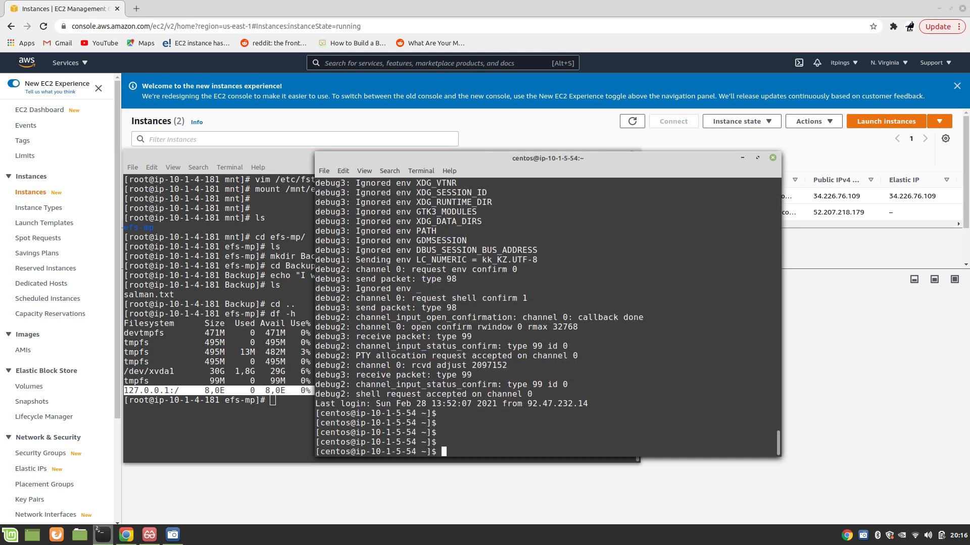
key(Return)
key(Return)
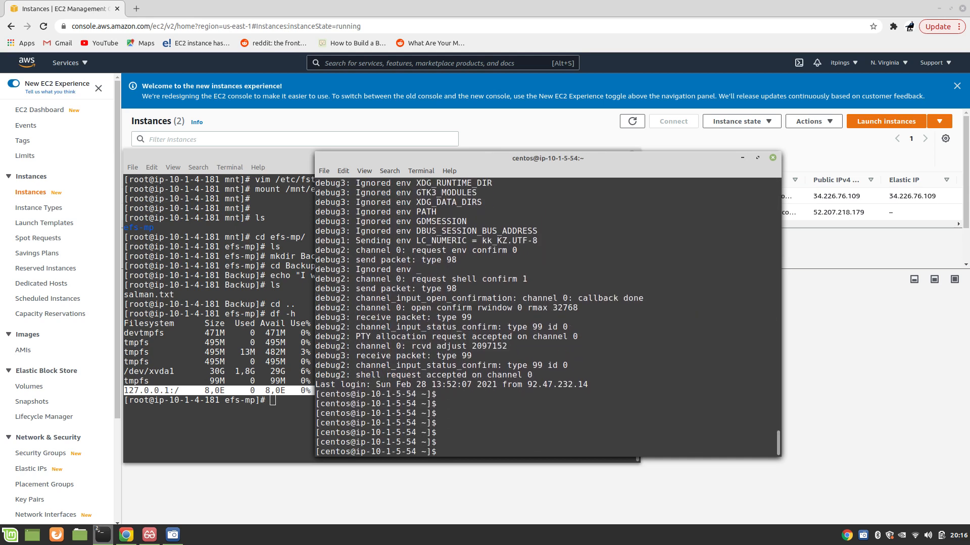
Run df -h on ip-10-1-5-54 and highlight the /mnt/efs-mp mount entry.
text(df -h)
key(Return)
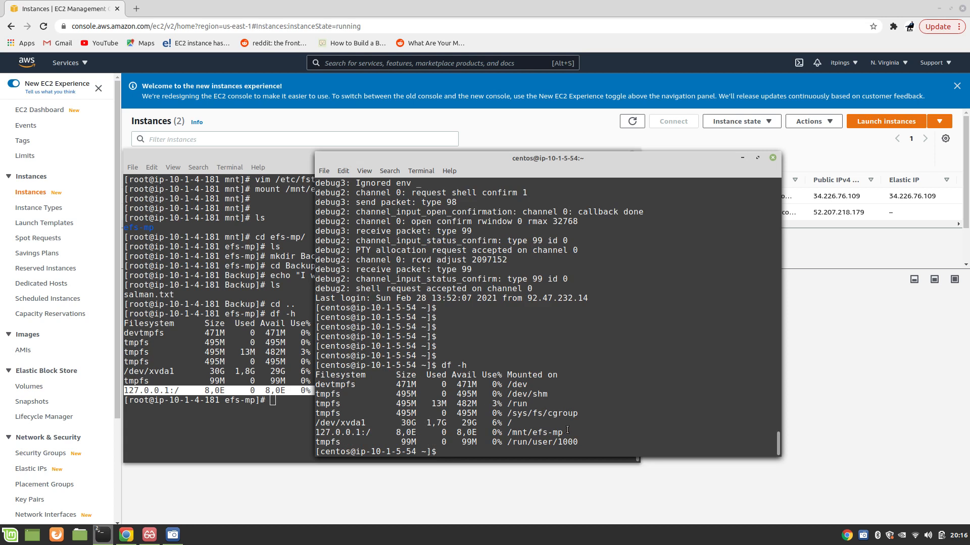
drag(567, 432, 311, 433)
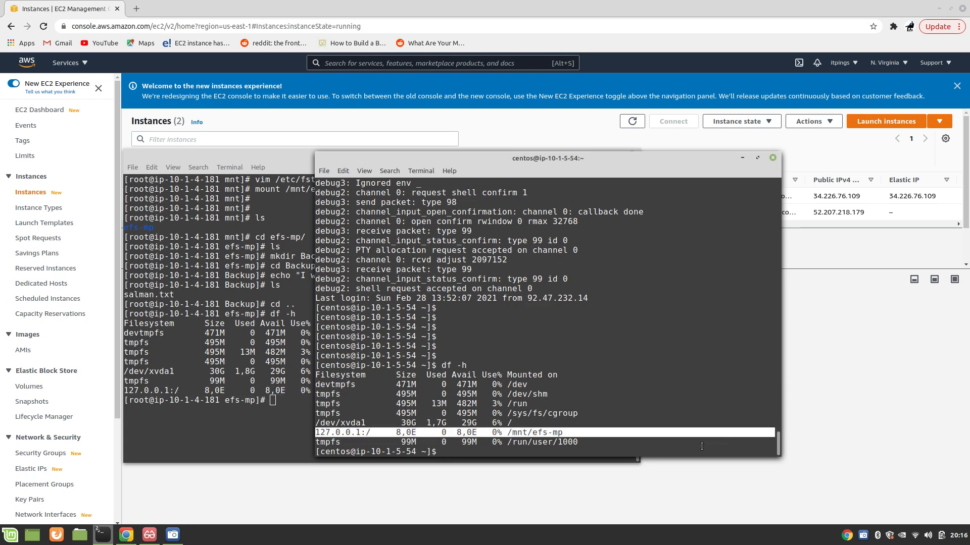
Change into /mnt/efs-mp on ip-10-1-5-54 and list its contents.
text(cd /m)
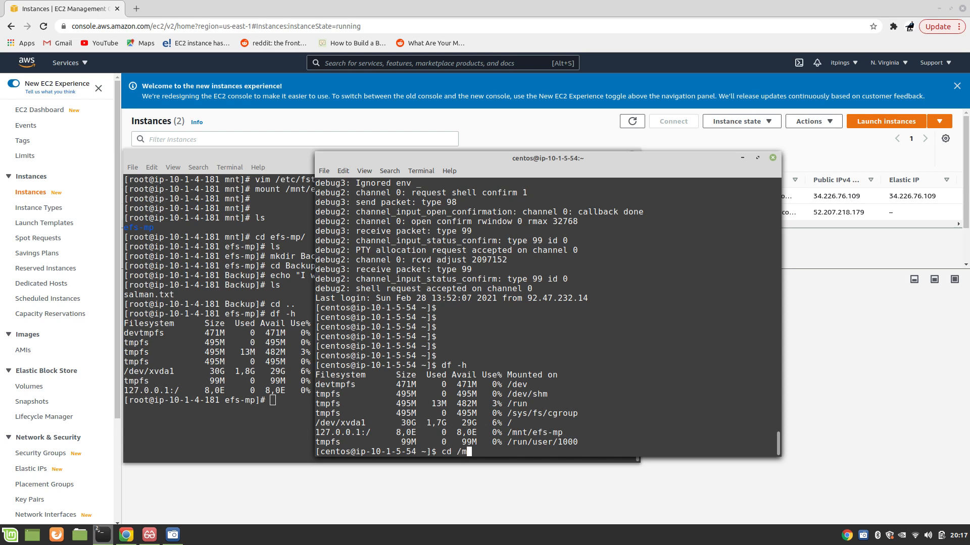
text(nt/ef)
key(Tab)
key(Return)
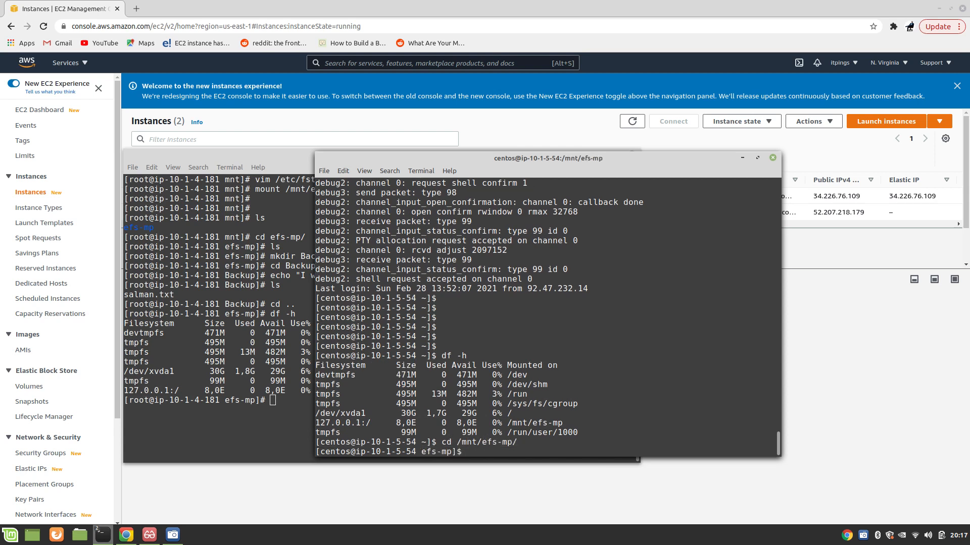
text(ls)
key(Return)
Change into the Backup directory, list it and print the shared text file with cat.
text(cd BA)
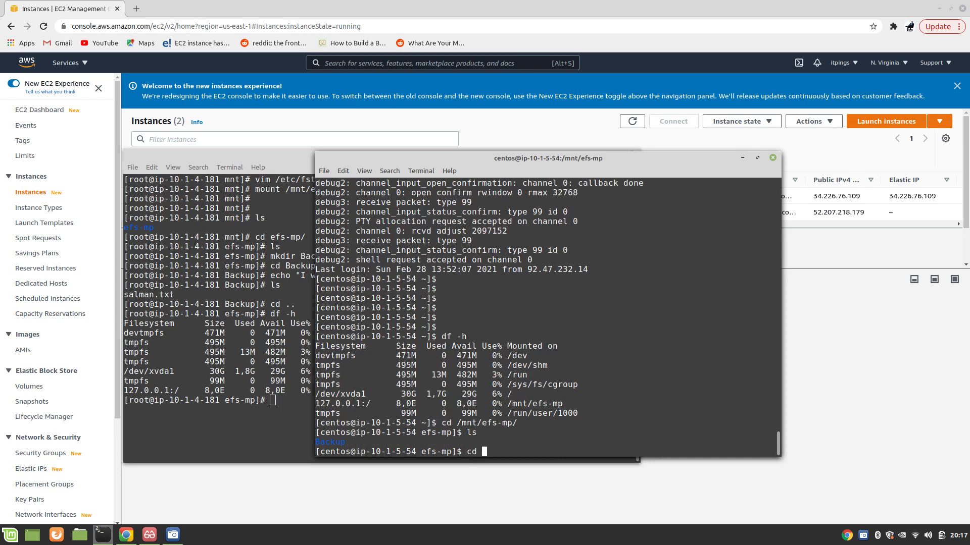
text(a)
key(Tab)
key(Return)
text(ls)
key(Return)
text(cat sa)
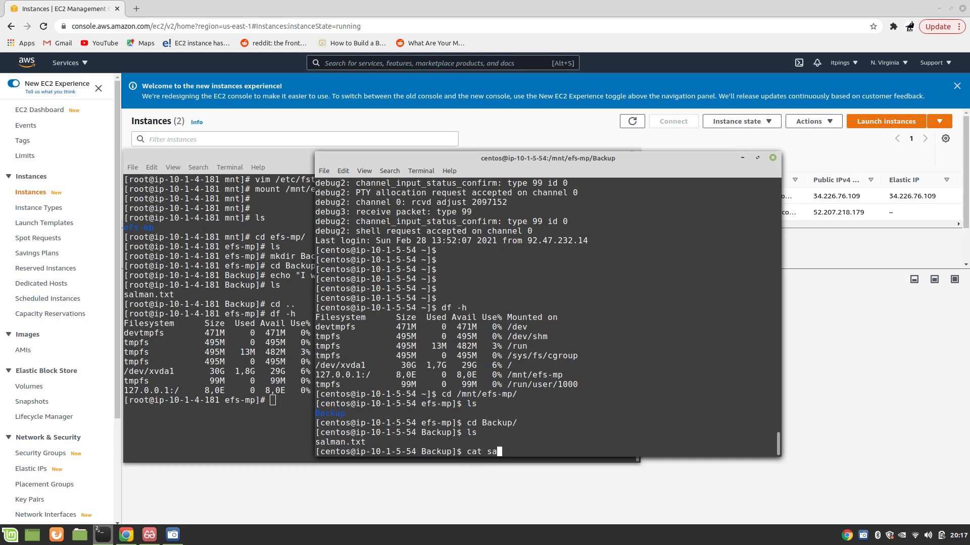
key(Tab)
key(Return)
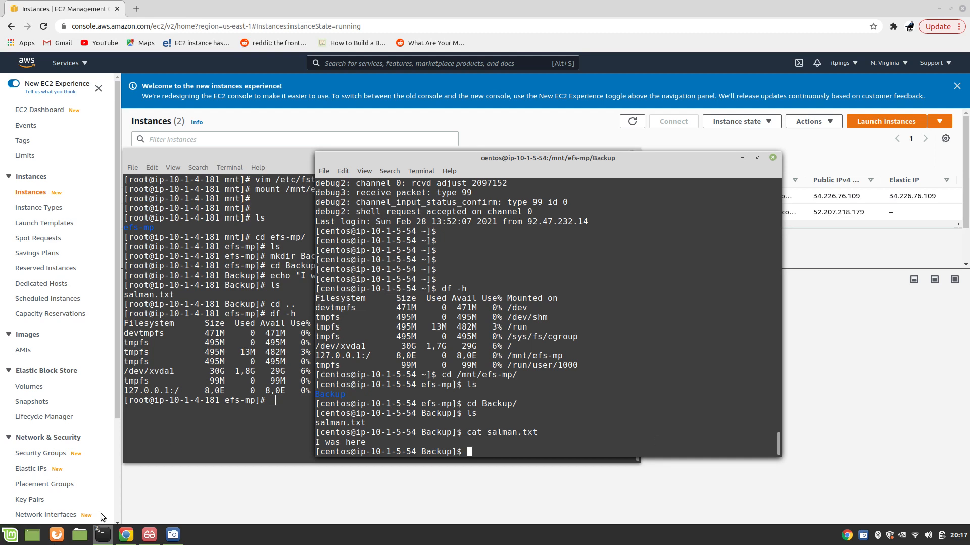
click(173, 535)
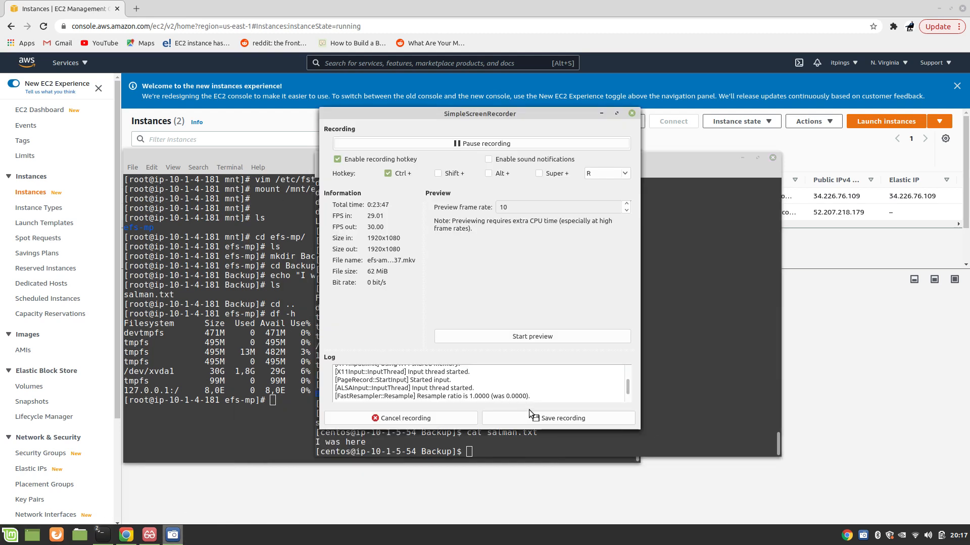